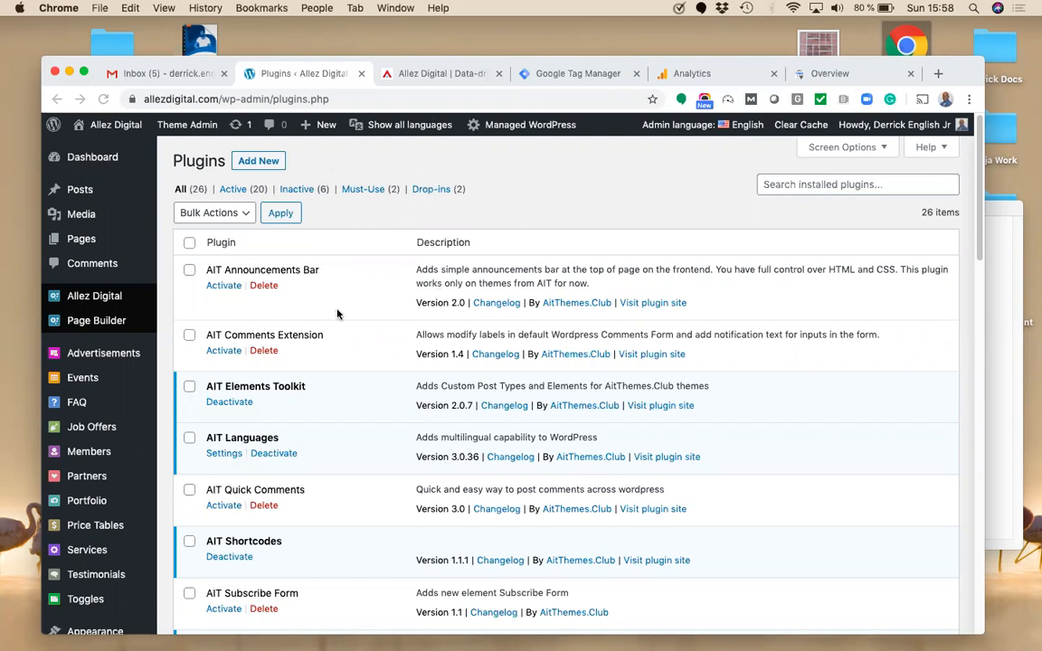
Step: Scroll through WordPress's Installed Plugins list: 26 plugins, 20 active and 6 inactive
{"action": "left_click", "coordinate": [979, 203]}
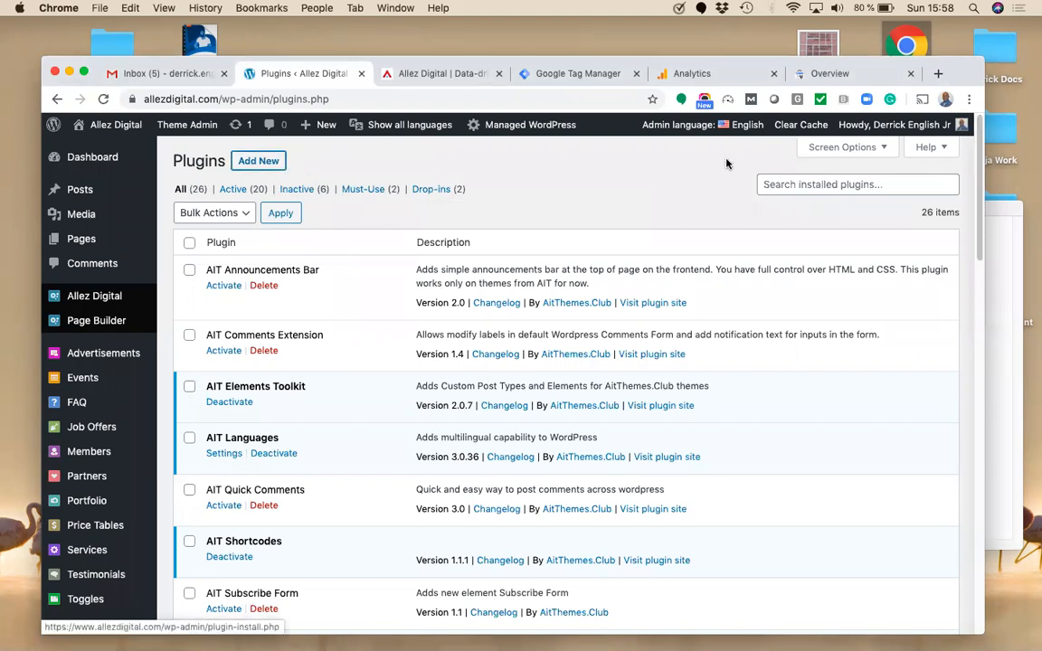
{"action": "scroll", "coordinate": [876, 365], "scroll_direction": "down", "scroll_amount": 10}
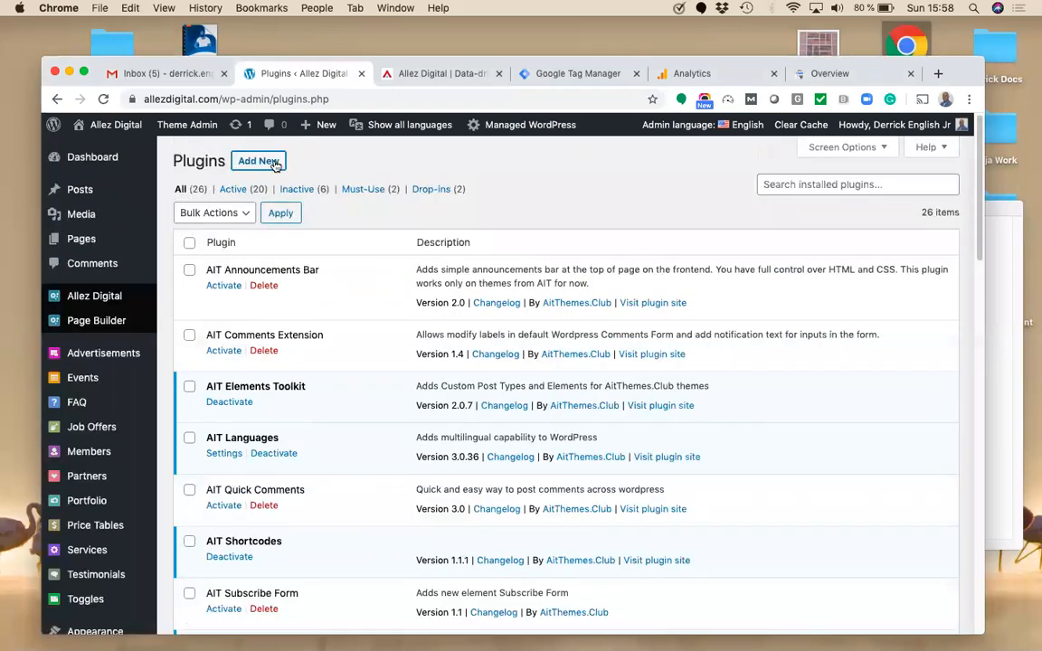
Step: Search Add Plugins for 'Google XML Sitemaps', copied from the notes, and find it already Active
{"action": "left_click", "coordinate": [261, 161]}
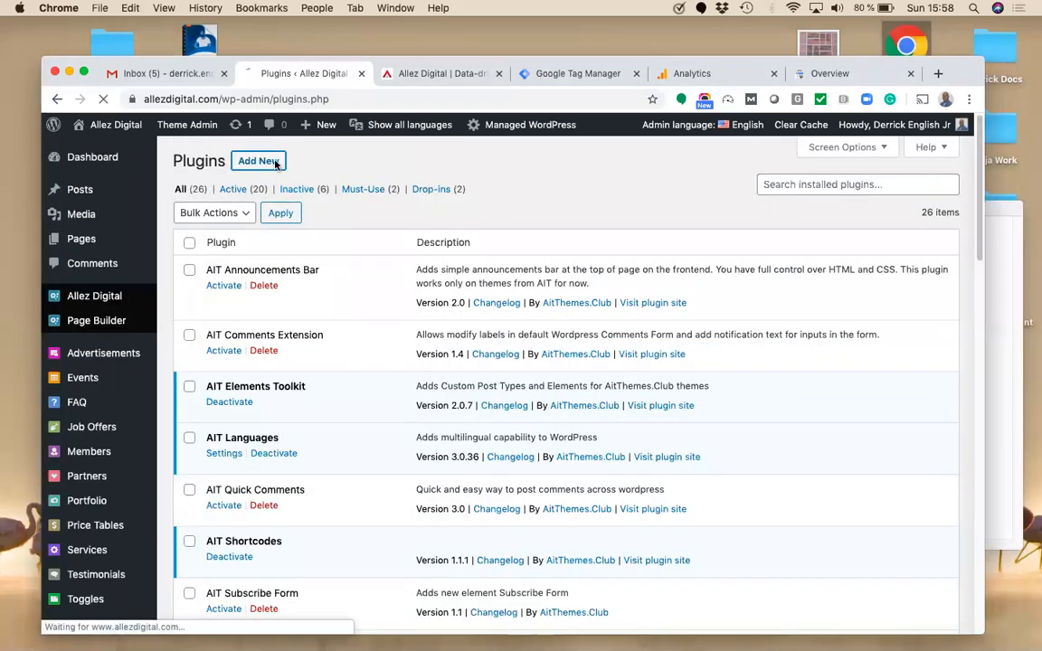
{"action": "left_click", "coordinate": [999, 256]}
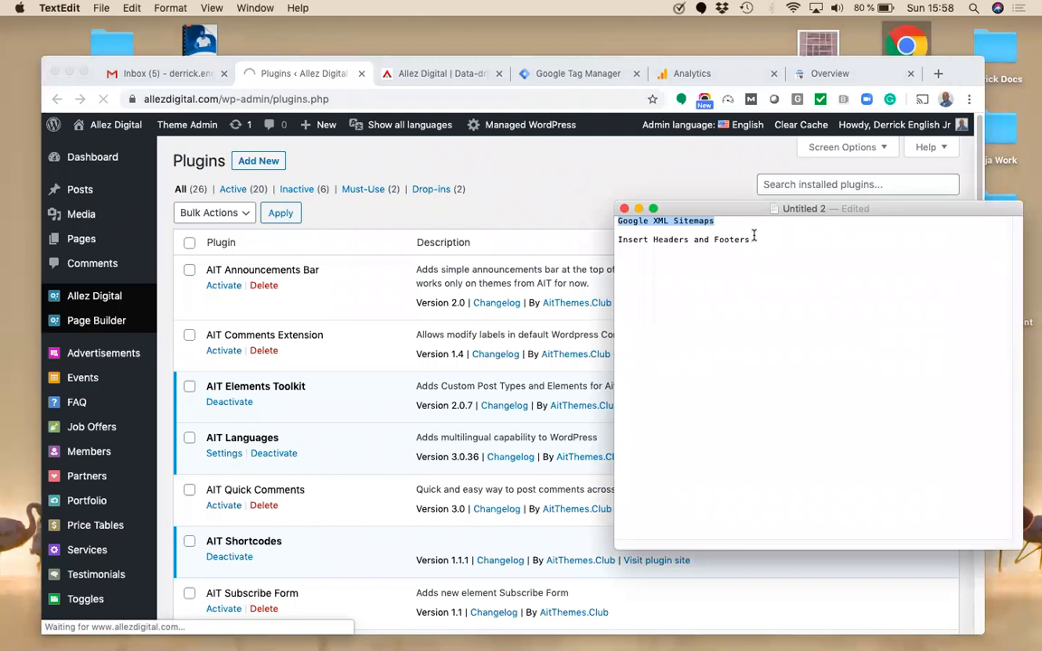
{"action": "left_click", "coordinate": [715, 221]}
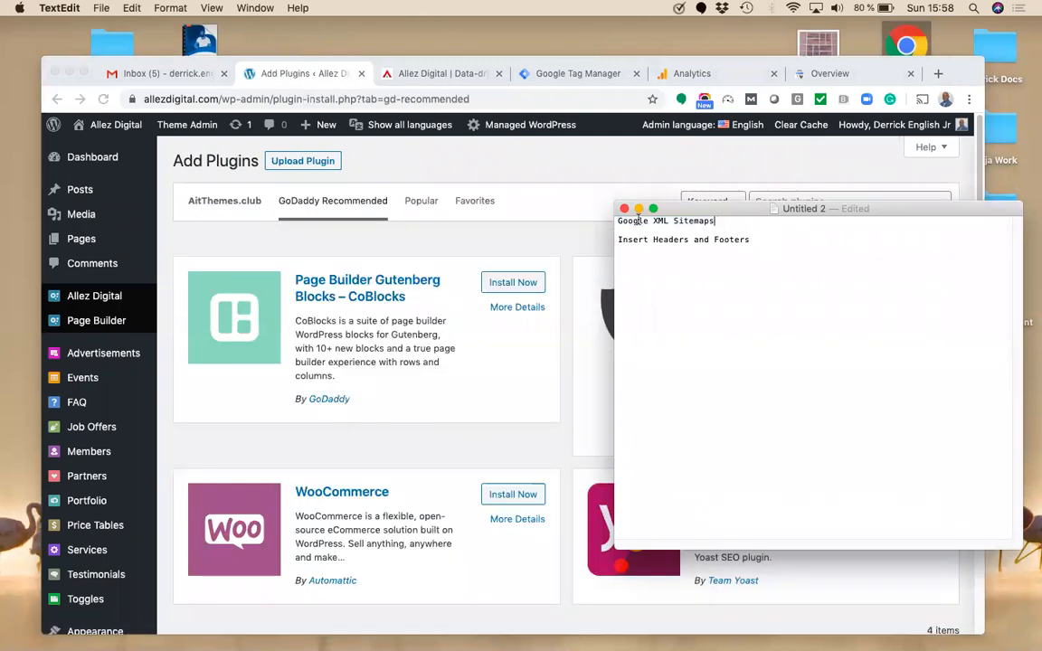
{"action": "left_click_drag", "start_coordinate": [638, 220], "coordinate": [553, 215]}
{"action": "key", "text": "super+c"}
{"action": "left_click", "coordinate": [552, 182]}
{"action": "left_click", "coordinate": [785, 200]}
{"action": "key", "text": "super+v"}
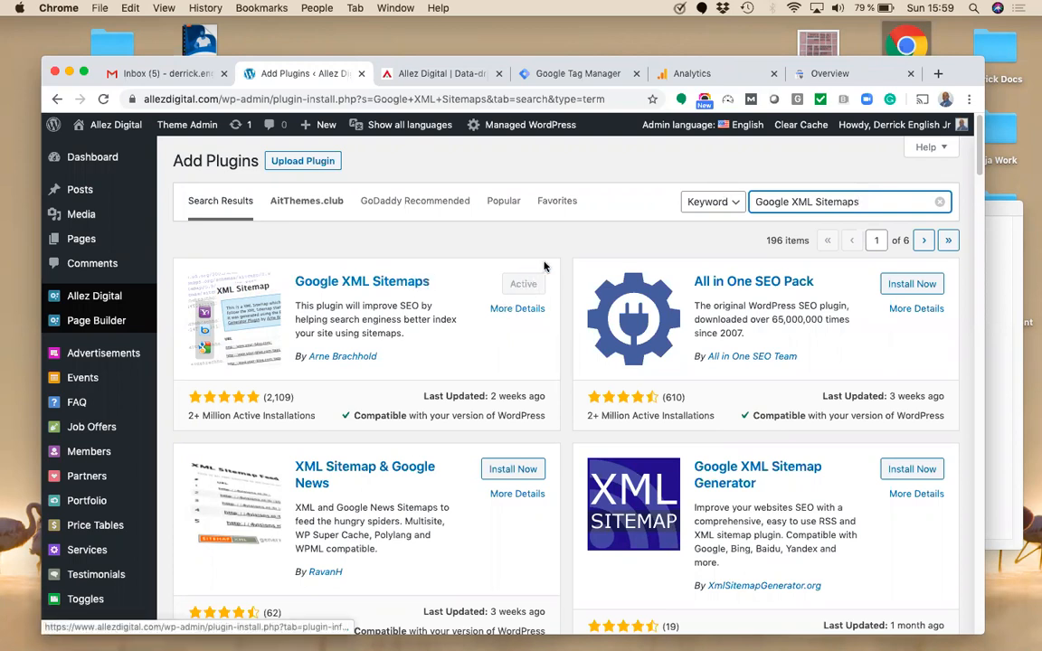
Step: Replace the plugin search with 'Insert Headers and Footers' and confirm WPBeginner's plugin is Active
{"action": "left_click", "coordinate": [998, 253]}
{"action": "left_click_drag", "start_coordinate": [758, 242], "coordinate": [598, 240]}
{"action": "key", "text": "super+c"}
{"action": "left_click", "coordinate": [530, 238]}
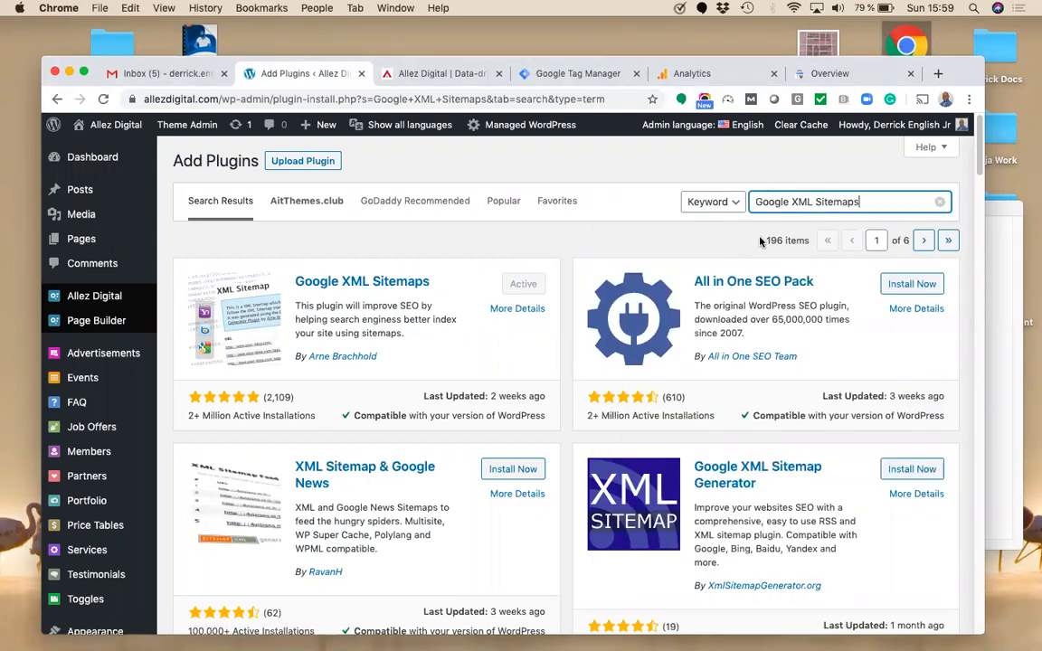
{"action": "key", "text": "super+a"}
{"action": "key", "text": "super+v"}
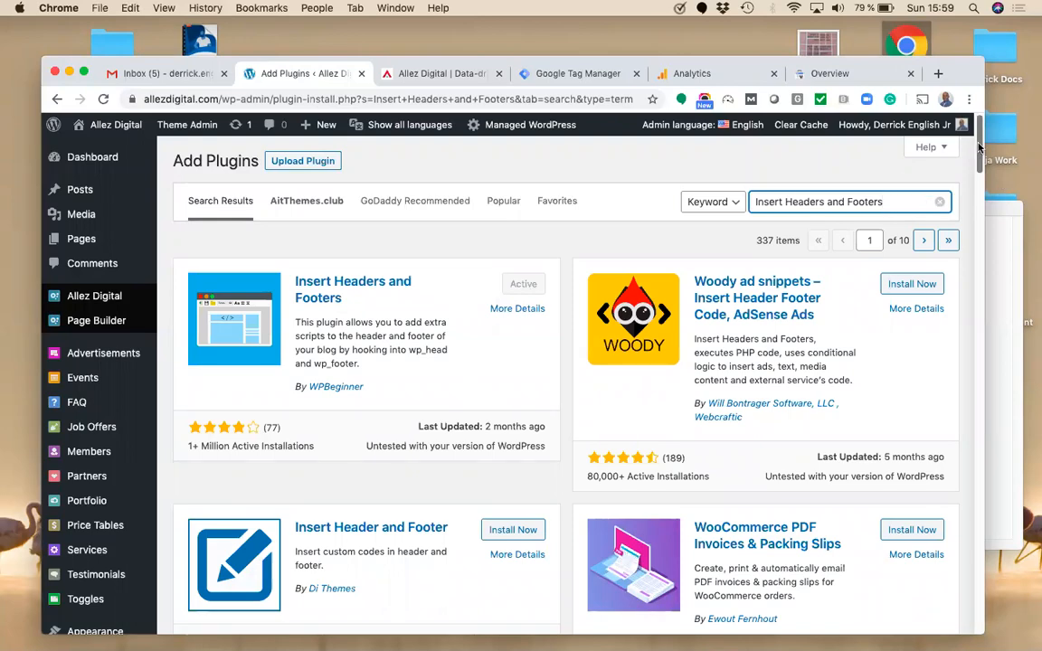
{"action": "left_click_drag", "start_coordinate": [980, 147], "coordinate": [980, 205]}
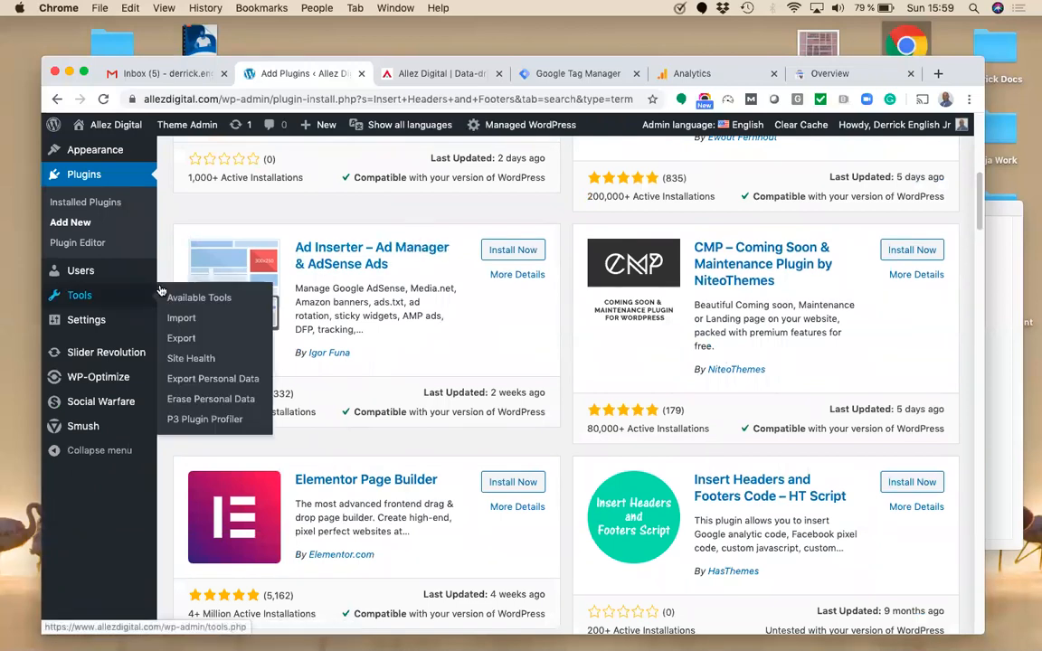
{"action": "mouse_move", "coordinate": [106, 321]}
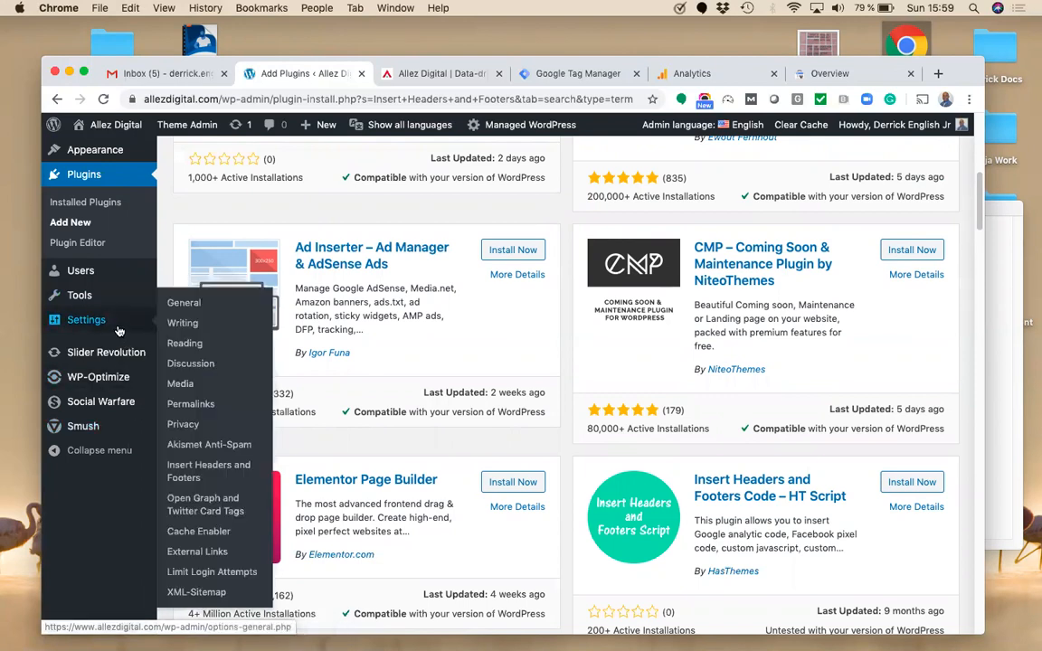
Step: Open Settings > XML-Sitemap and review Basic Options, Post Priority and Sitemap Content
{"action": "left_click", "coordinate": [190, 594]}
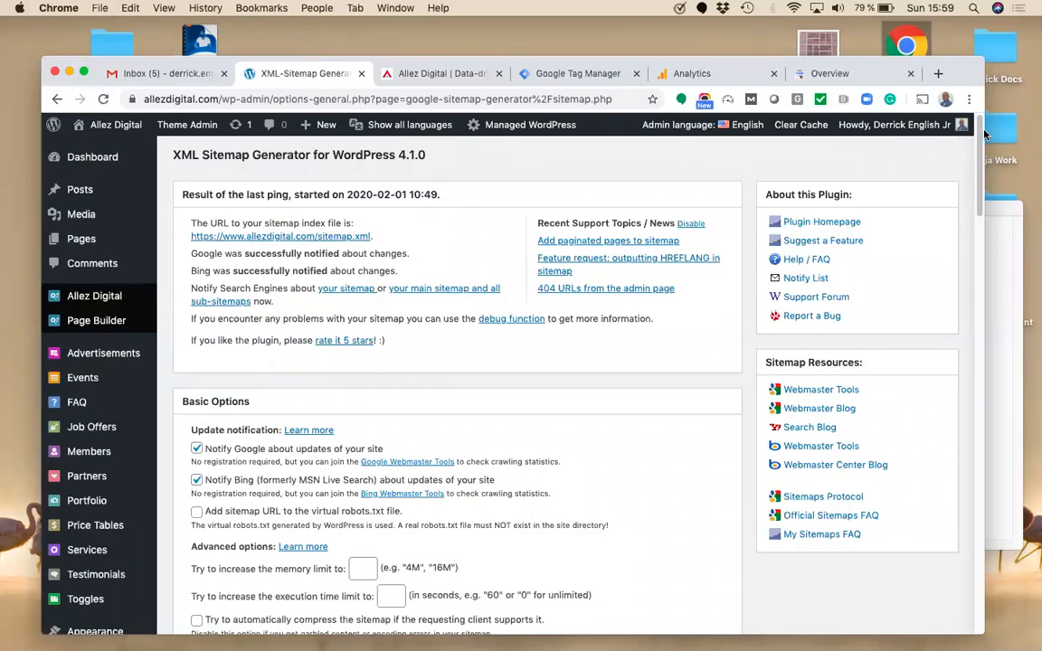
{"action": "scroll", "coordinate": [980, 163], "scroll_direction": "down", "scroll_amount": 4}
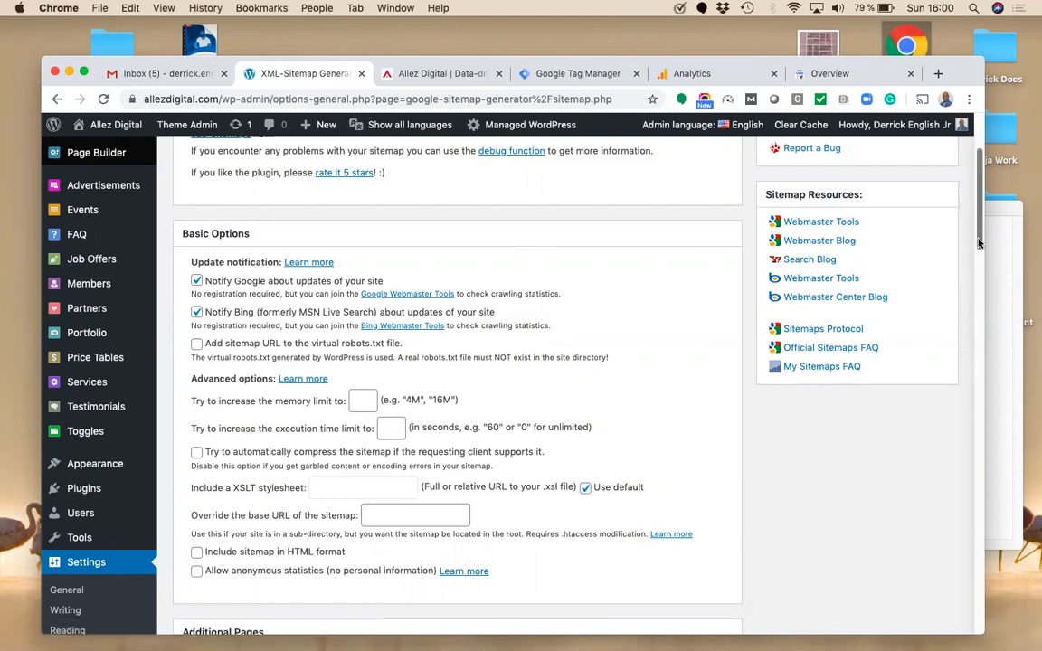
{"action": "left_click_drag", "start_coordinate": [978, 242], "coordinate": [977, 316]}
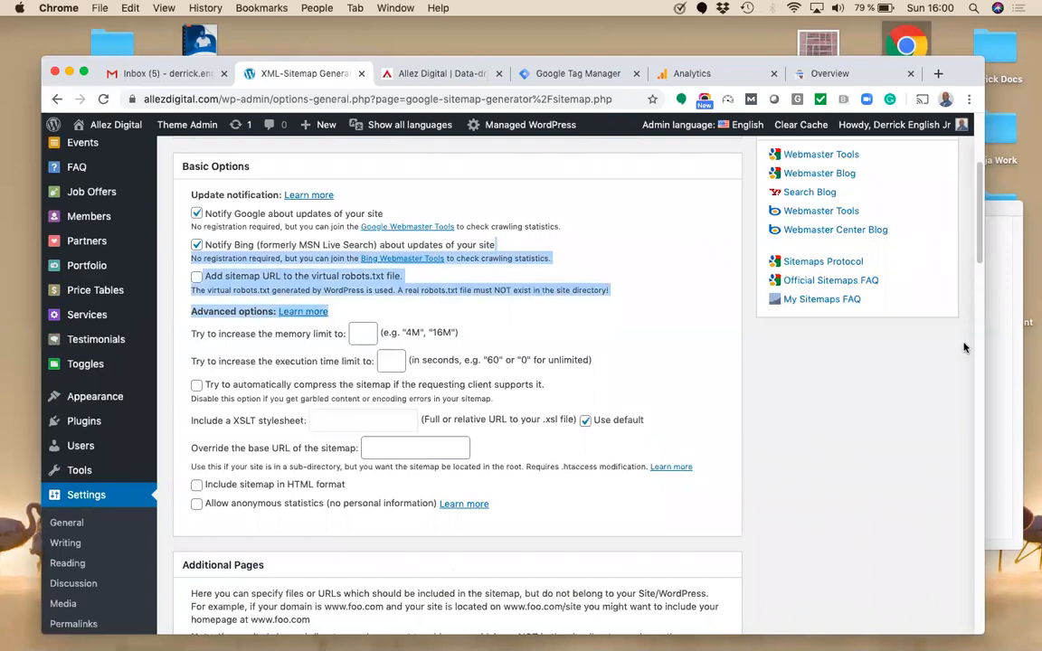
{"action": "left_click", "coordinate": [964, 348]}
{"action": "left_click_drag", "start_coordinate": [978, 245], "coordinate": [988, 333]}
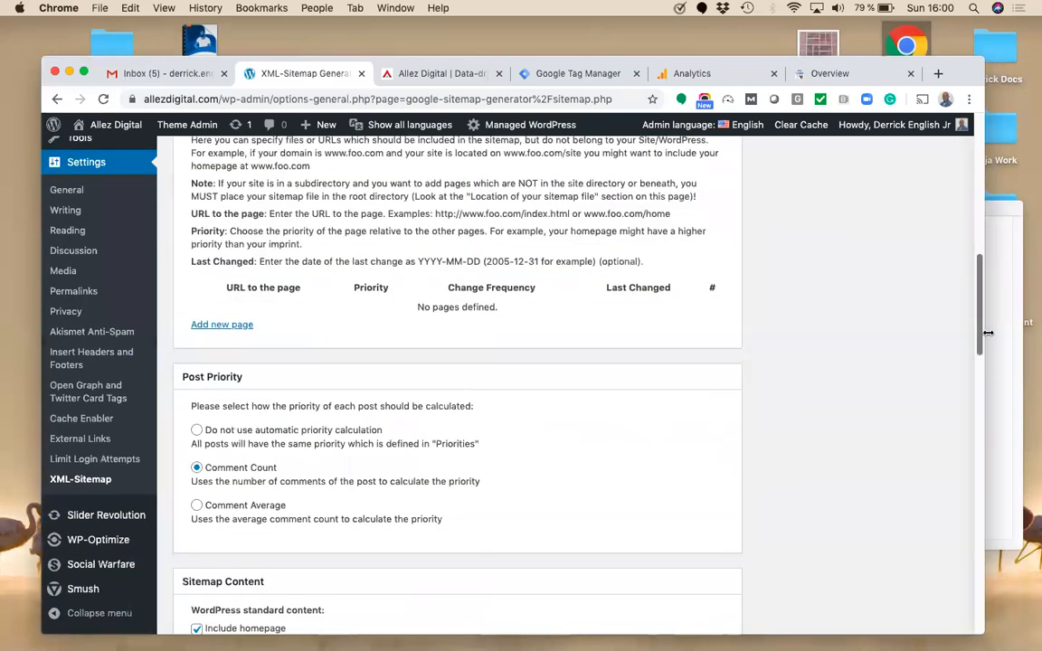
{"action": "scroll", "coordinate": [981, 331], "scroll_direction": "down", "scroll_amount": 2}
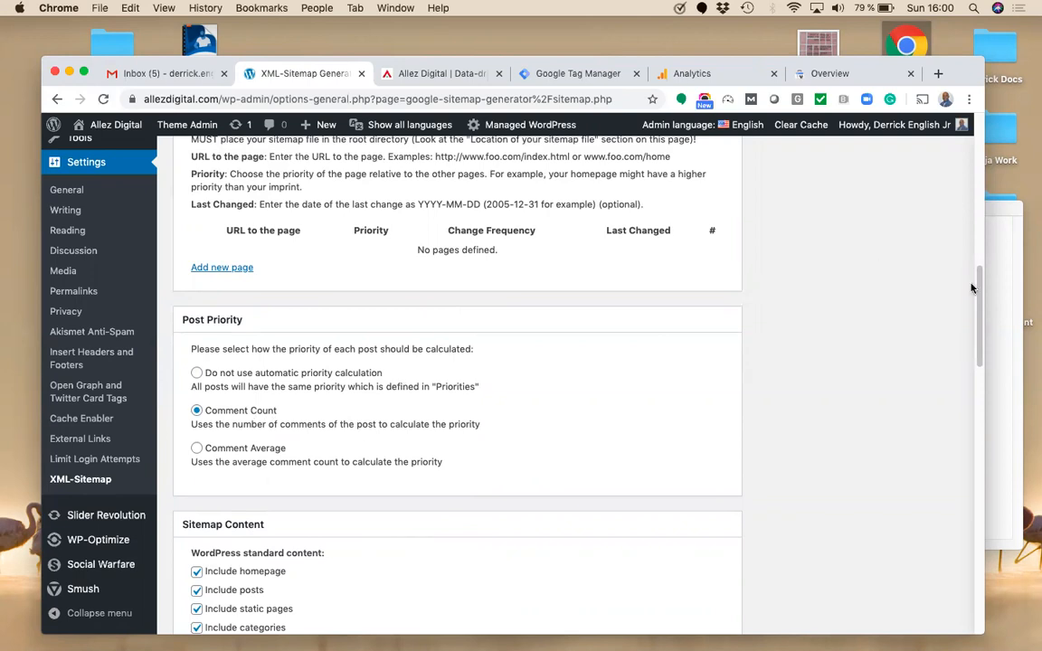
{"action": "scroll", "coordinate": [981, 376], "scroll_direction": "down", "scroll_amount": 8}
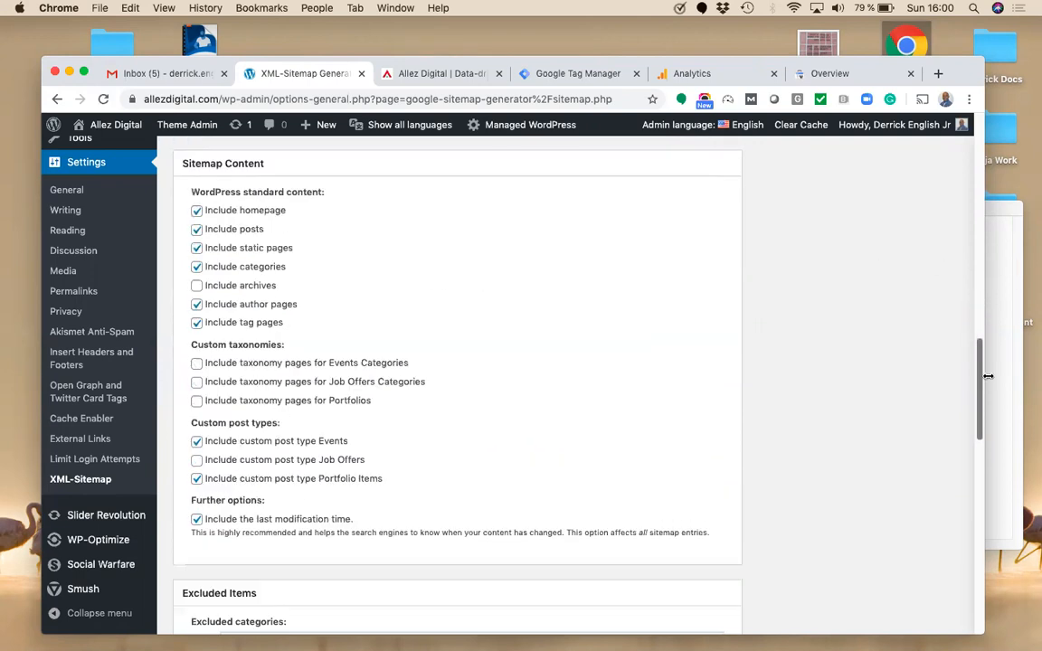
{"action": "scroll", "coordinate": [668, 391], "scroll_direction": "up", "scroll_amount": 1}
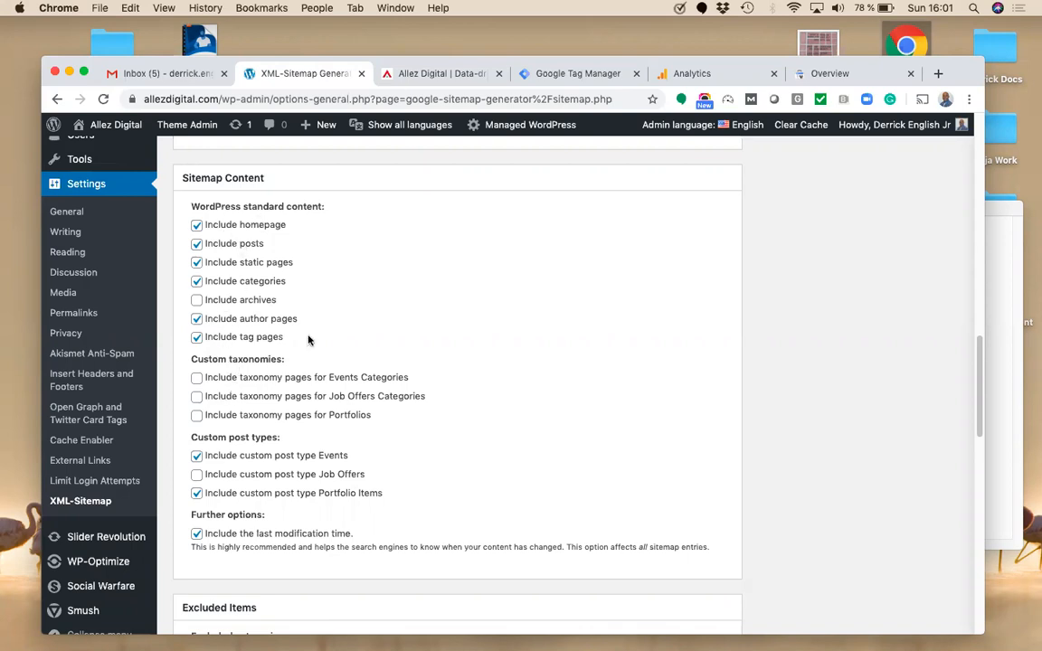
Step: Review Excluded Items, Change Frequencies and Priorities, then save with Update options
{"action": "scroll", "coordinate": [978, 416], "scroll_direction": "down", "scroll_amount": 5}
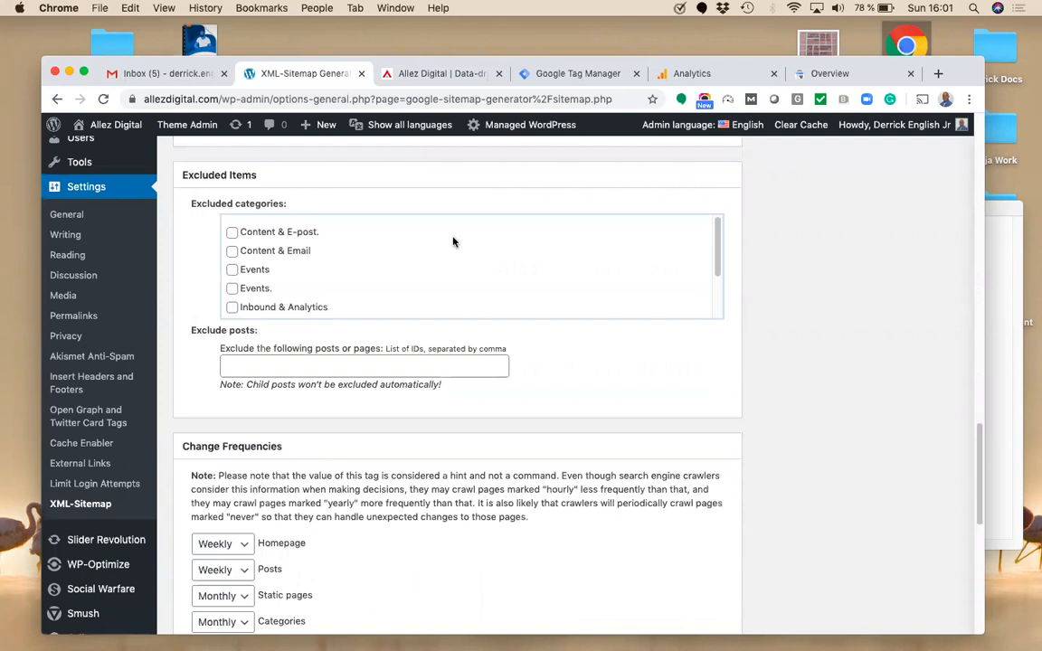
{"action": "left_click_drag", "start_coordinate": [717, 234], "coordinate": [723, 317]}
{"action": "left_click_drag", "start_coordinate": [707, 214], "coordinate": [699, 181]}
{"action": "scroll", "coordinate": [882, 425], "scroll_direction": "down", "scroll_amount": 5}
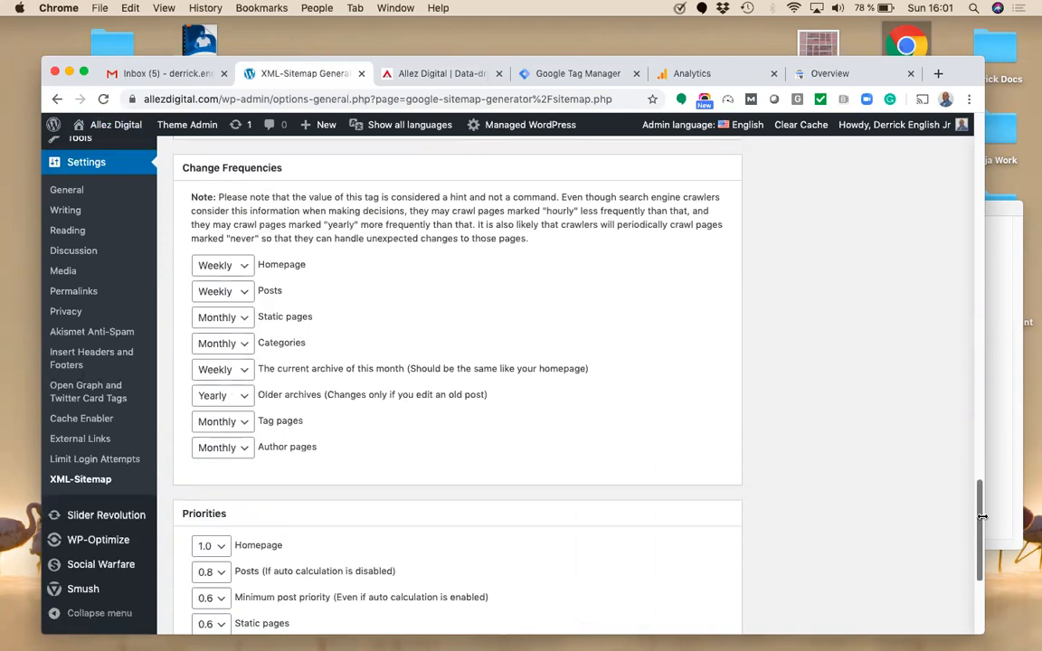
{"action": "scroll", "coordinate": [985, 516], "scroll_direction": "up", "scroll_amount": 2}
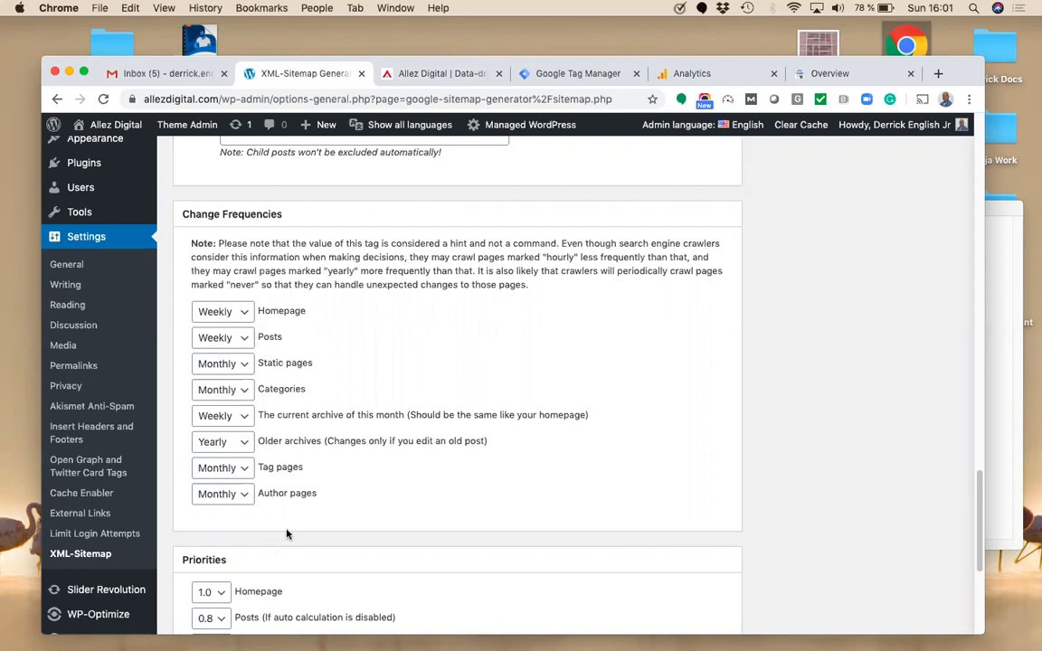
{"action": "scroll", "coordinate": [982, 531], "scroll_direction": "down", "scroll_amount": 5}
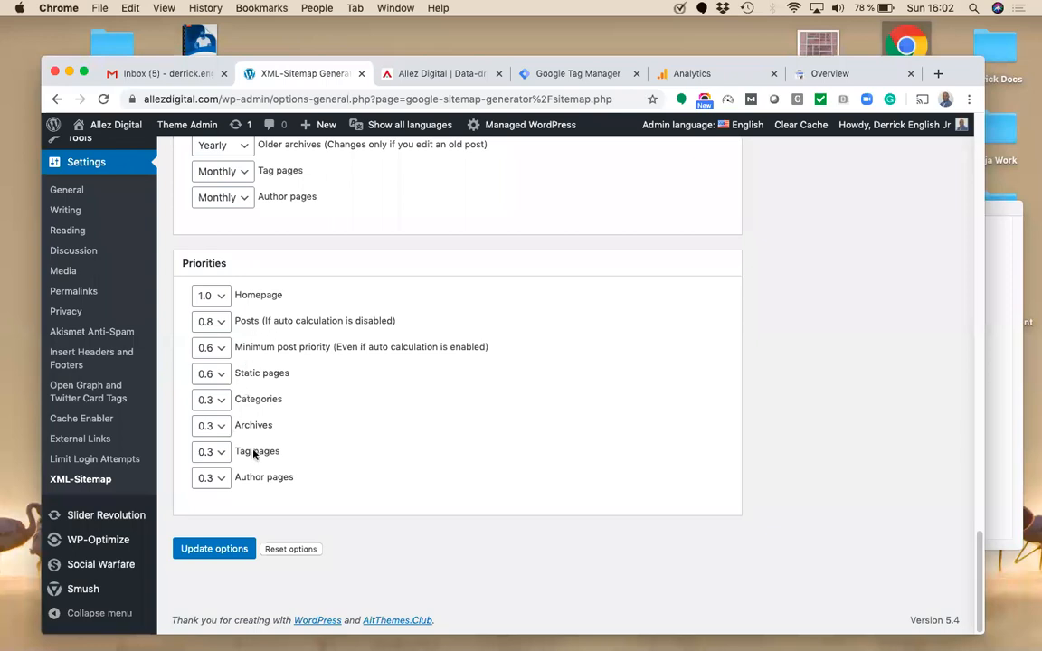
{"action": "left_click", "coordinate": [221, 550]}
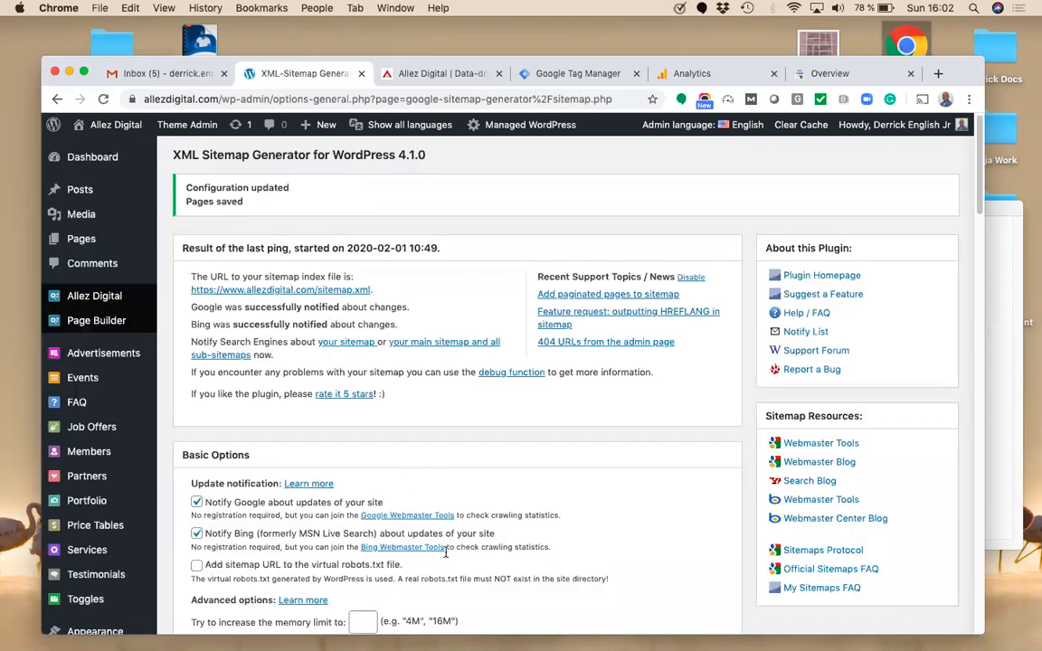
Step: Open sitemap.xml in a new tab, check its sub-sitemap index, and return to the generator settings
{"action": "left_click", "coordinate": [327, 291]}
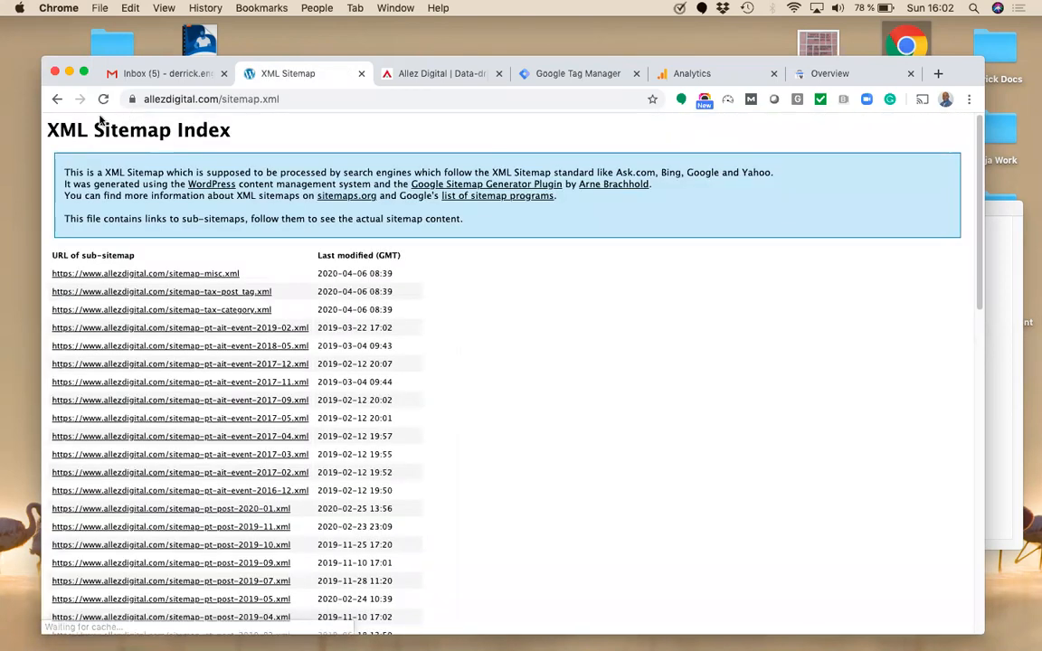
{"action": "left_click", "coordinate": [57, 101]}
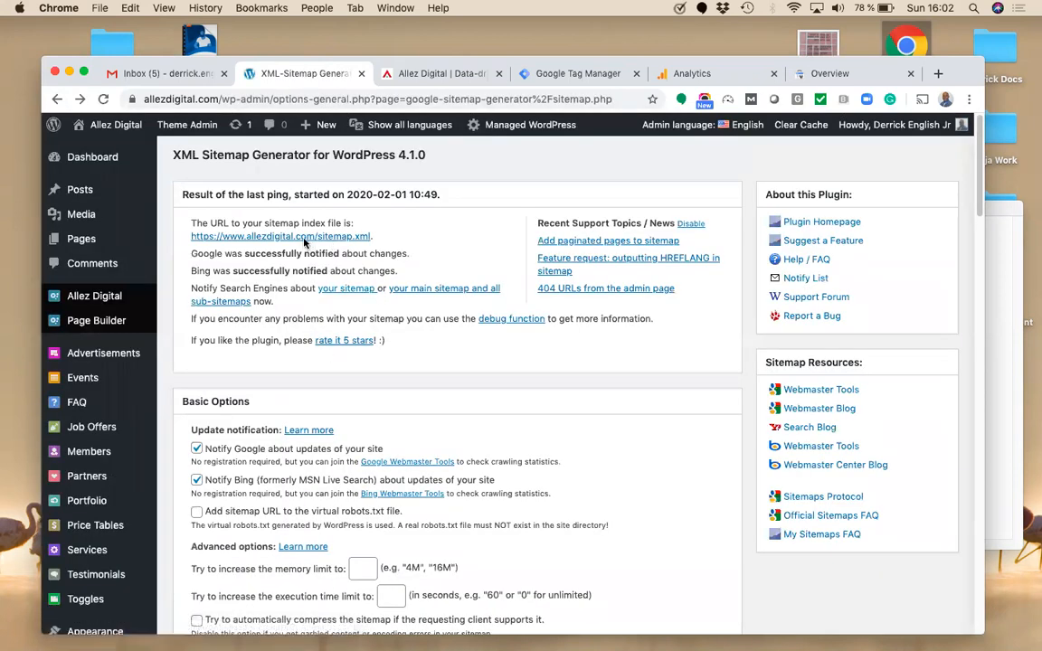
{"action": "right_click", "coordinate": [300, 240]}
{"action": "left_click", "coordinate": [337, 242]}
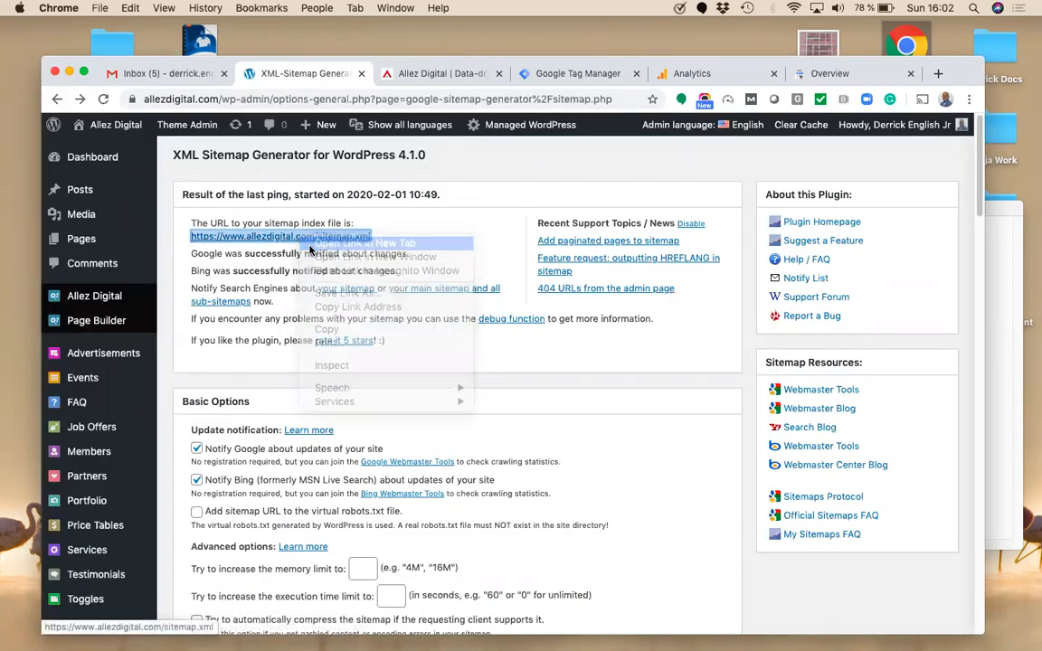
{"action": "right_click", "coordinate": [317, 235]}
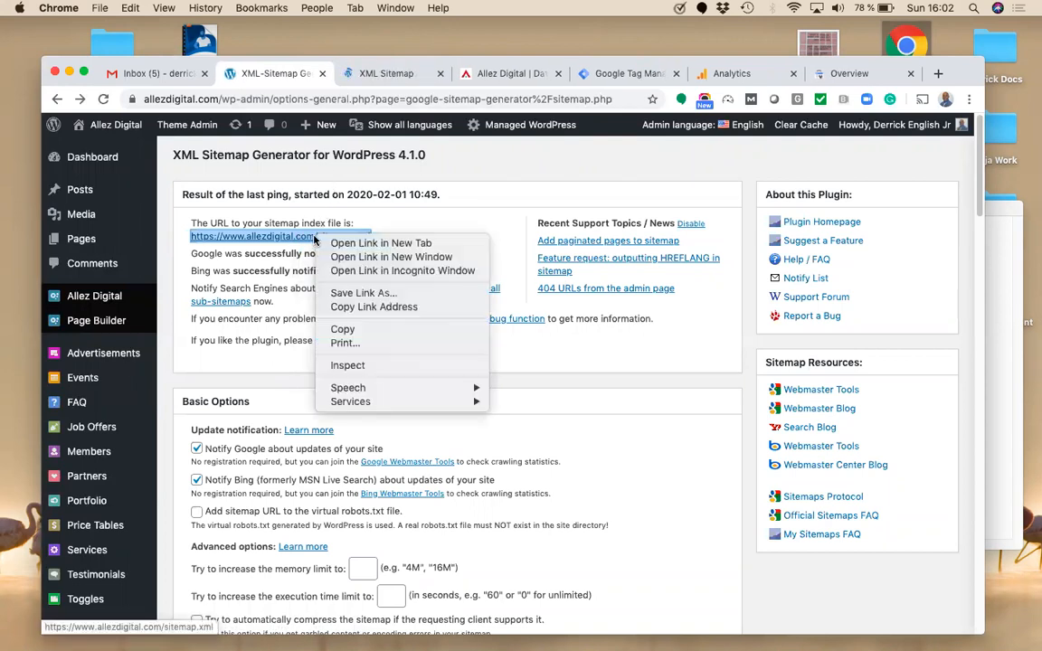
{"action": "left_click", "coordinate": [351, 73]}
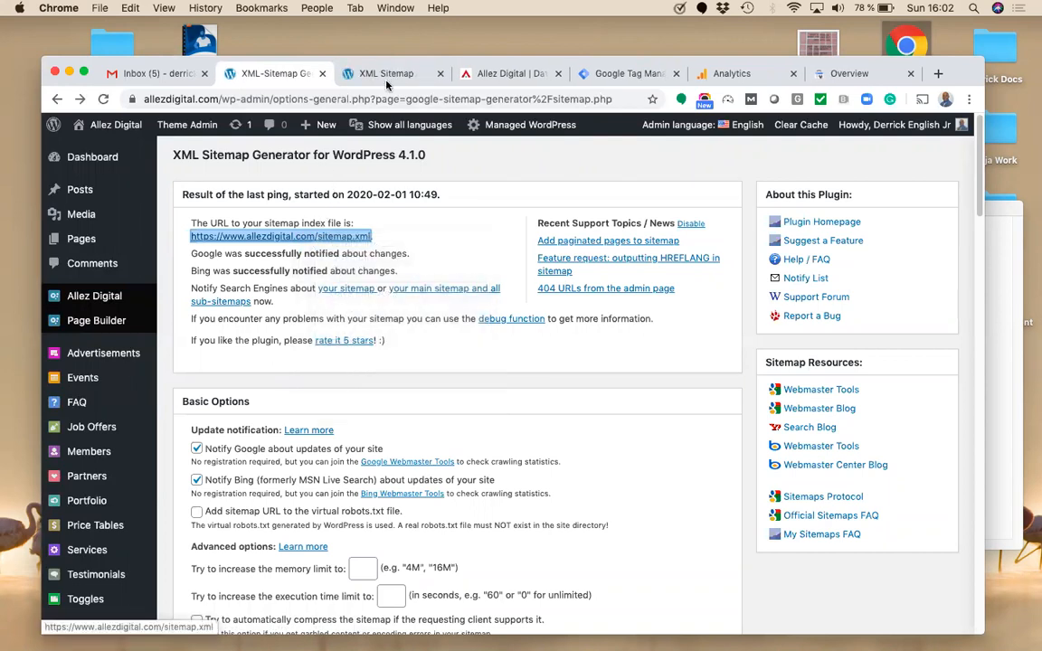
{"action": "left_click", "coordinate": [384, 76]}
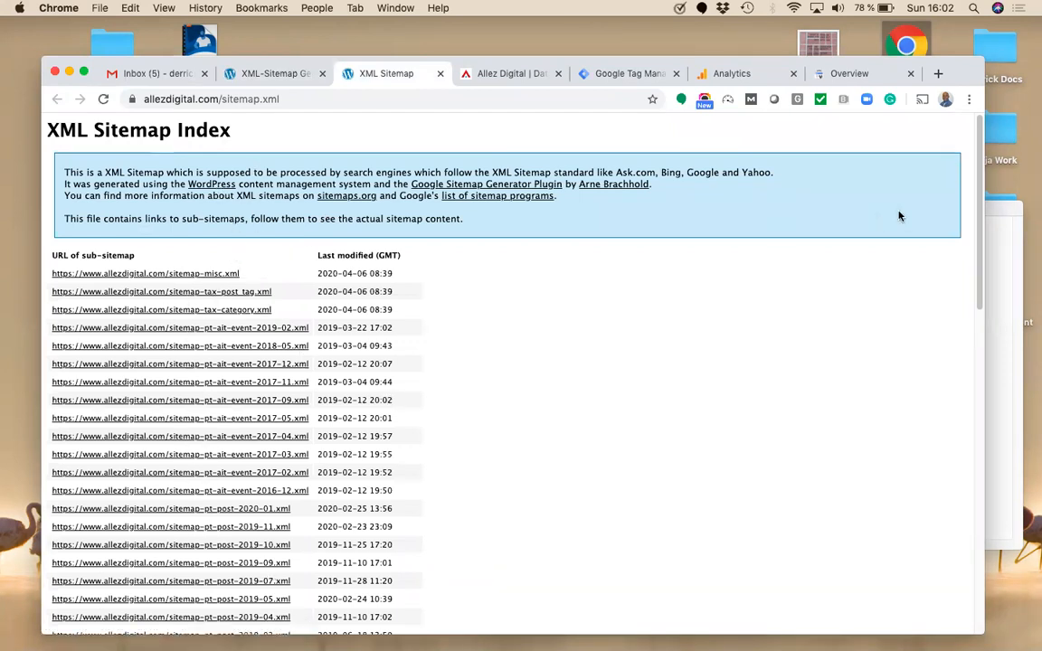
{"action": "left_click", "coordinate": [290, 77]}
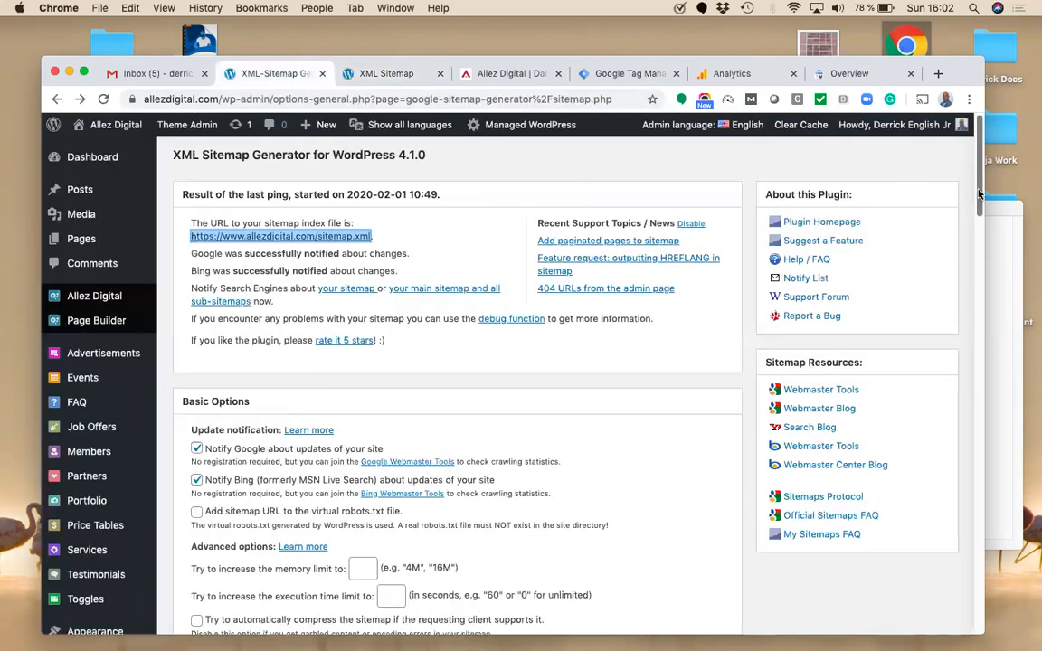
{"action": "left_click_drag", "start_coordinate": [979, 192], "coordinate": [979, 415]}
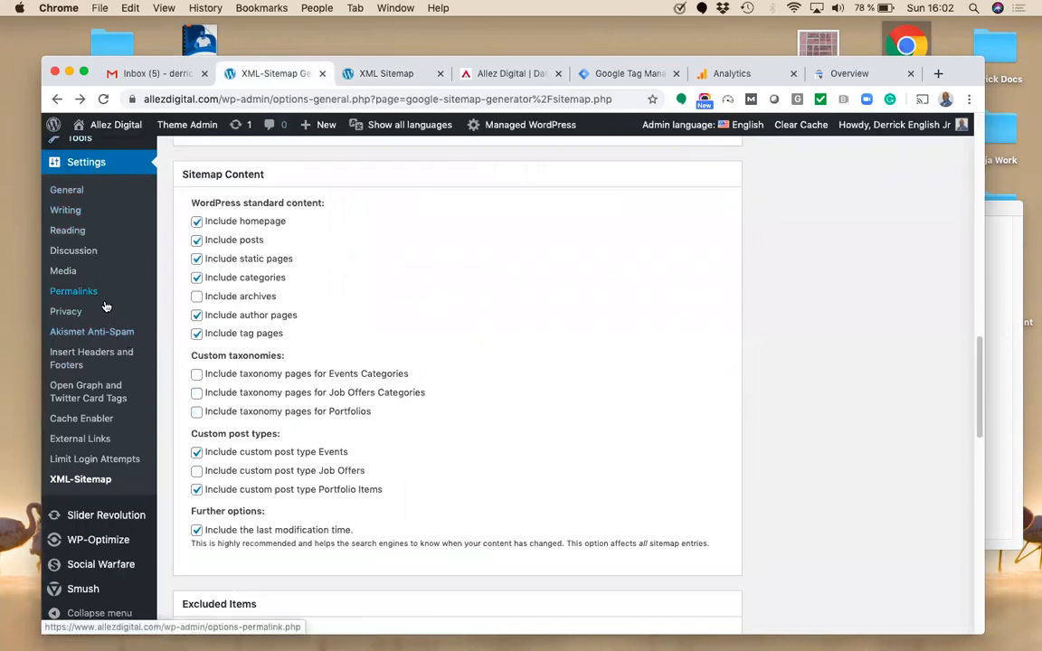
{"action": "left_click", "coordinate": [99, 360]}
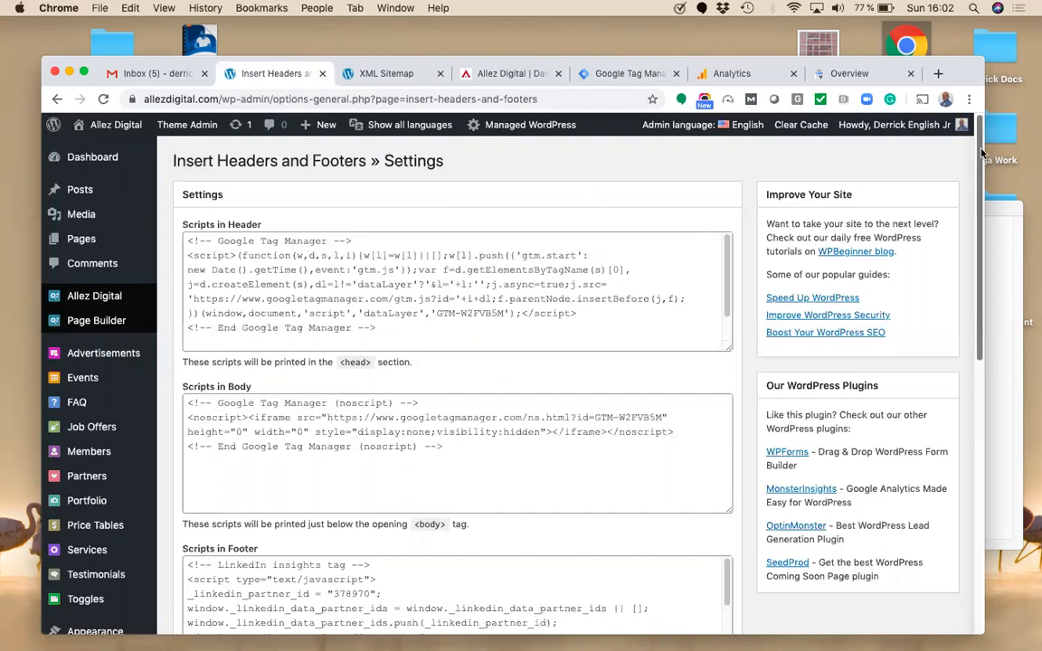
{"action": "scroll", "coordinate": [977, 197], "scroll_direction": "down", "scroll_amount": 3}
{"action": "scroll", "coordinate": [973, 199], "scroll_direction": "up", "scroll_amount": 1}
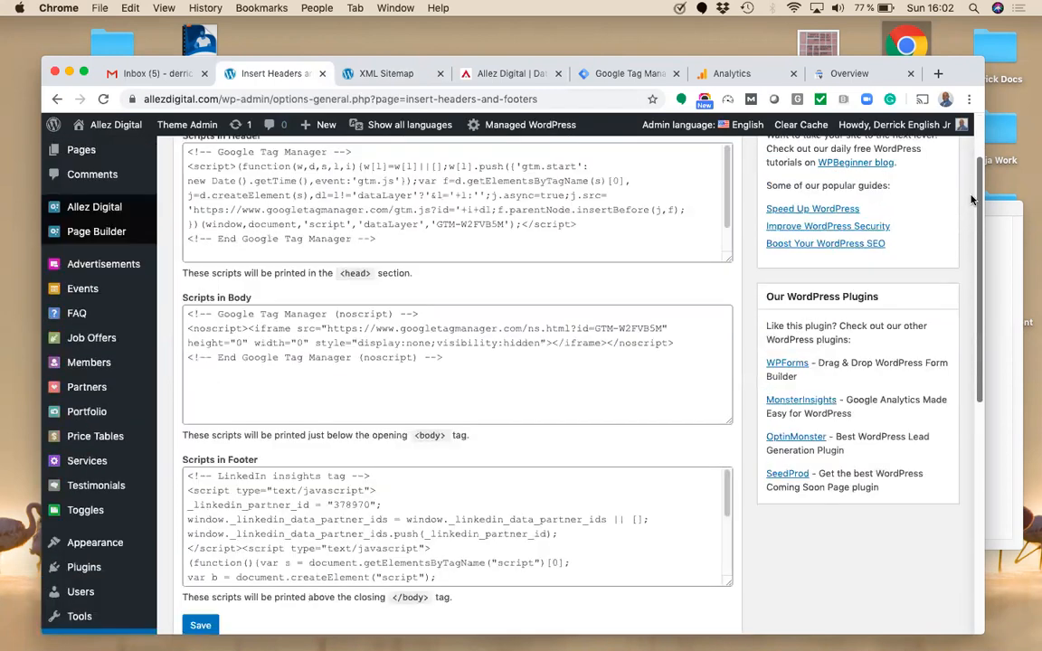
{"action": "scroll", "coordinate": [972, 199], "scroll_direction": "up", "scroll_amount": 1}
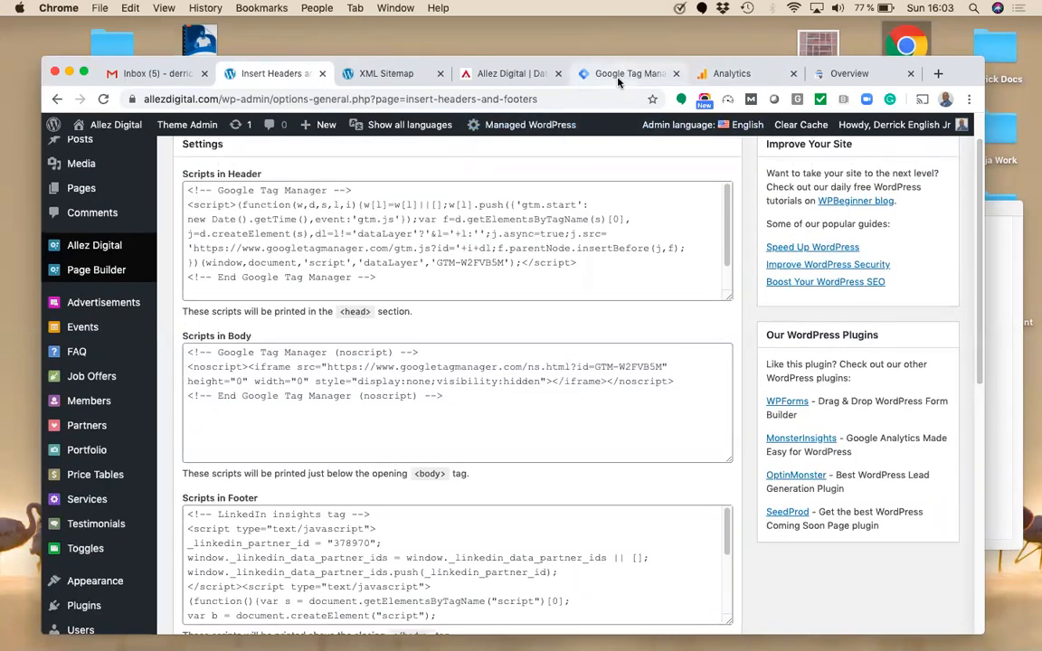
Step: Switch to Tag Manager's All accounts page showing three accounts, each with one web container
{"action": "left_click", "coordinate": [583, 72]}
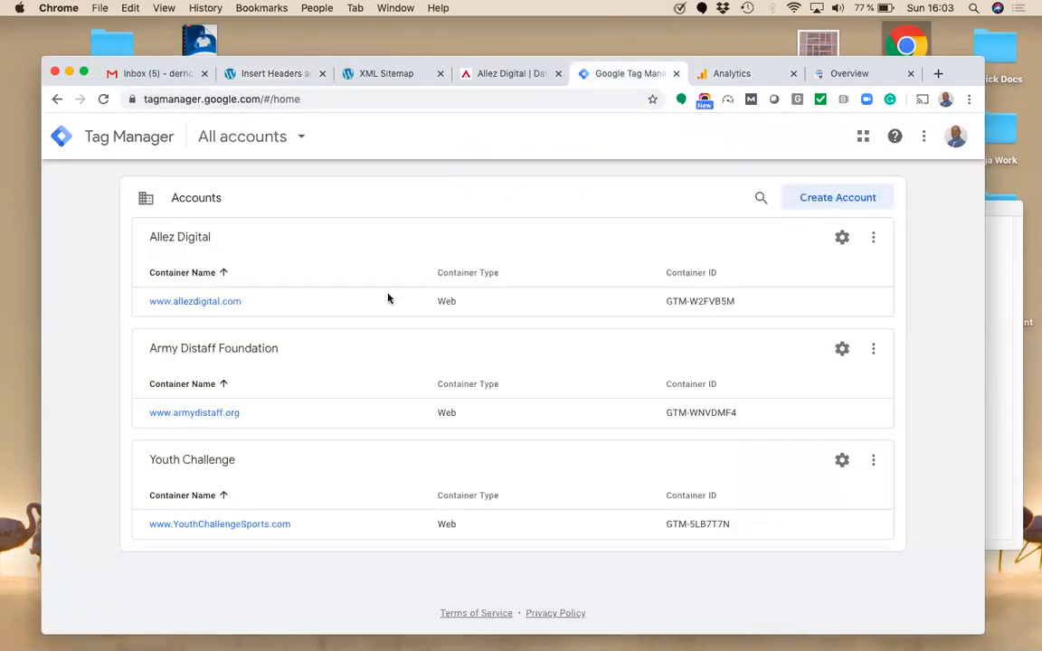
{"action": "left_click", "coordinate": [295, 100]}
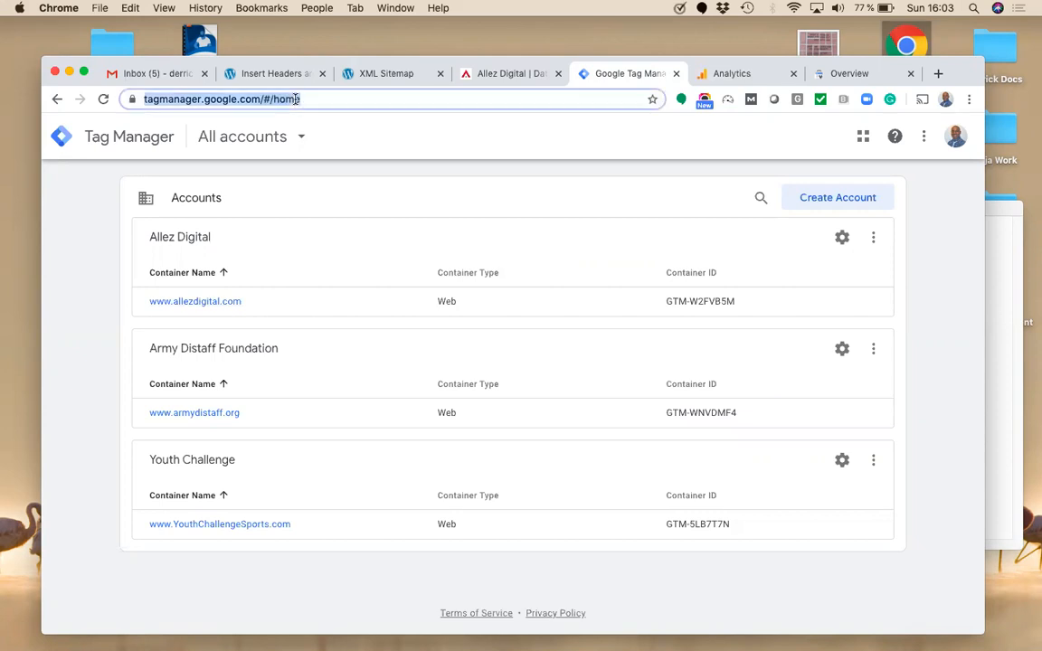
{"action": "type", "text": "goo"}
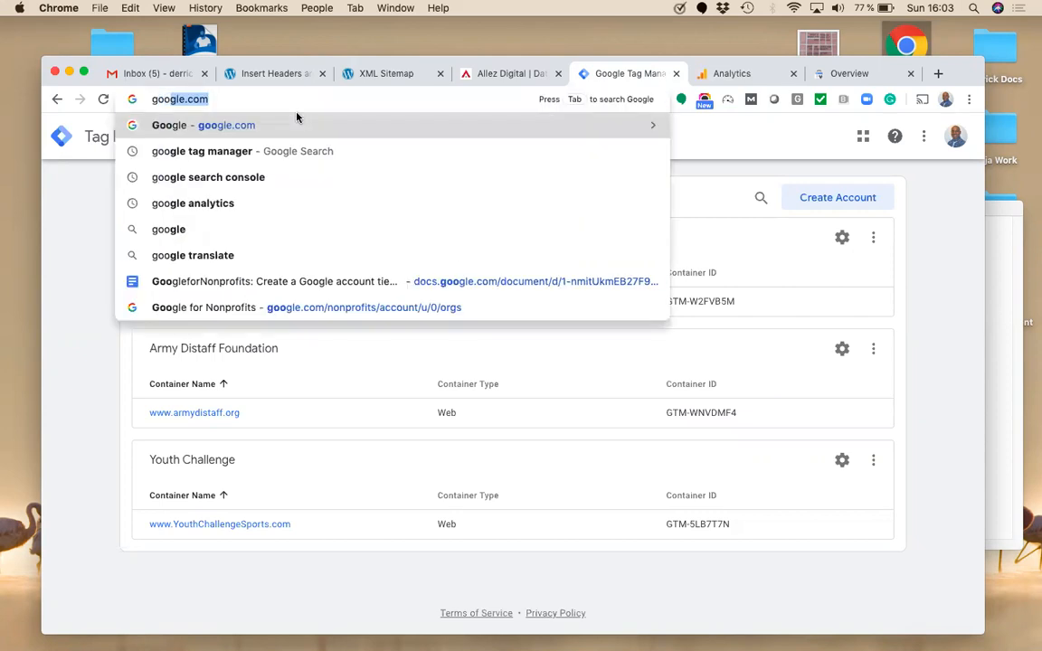
{"action": "left_click", "coordinate": [57, 219]}
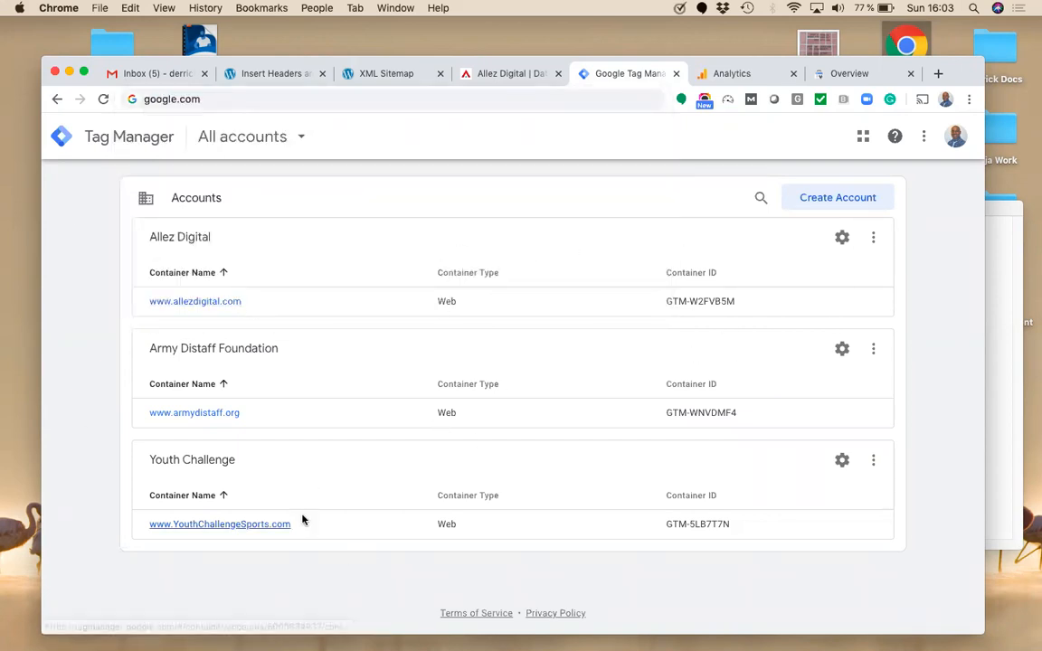
{"action": "left_click", "coordinate": [821, 197]}
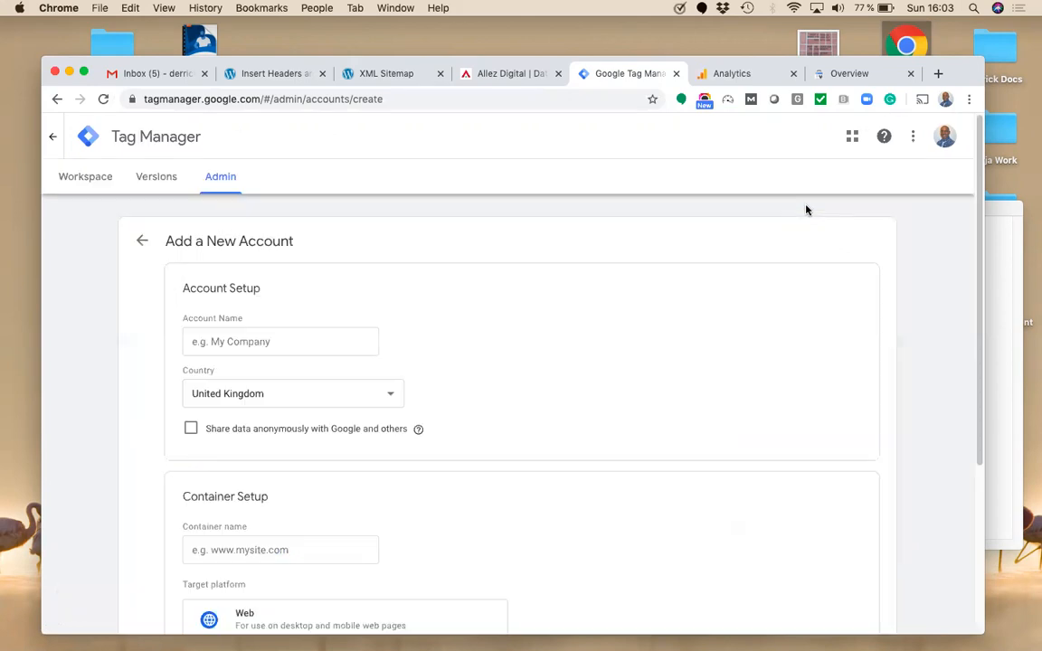
{"action": "left_click", "coordinate": [274, 342]}
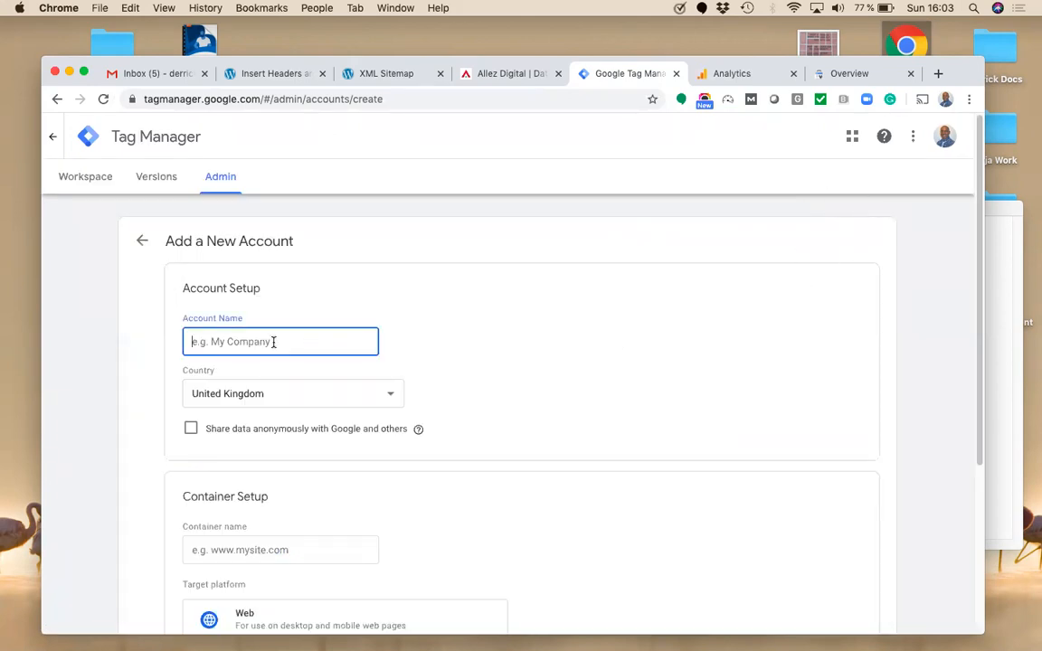
{"action": "type", "text": "Allez Digital"}
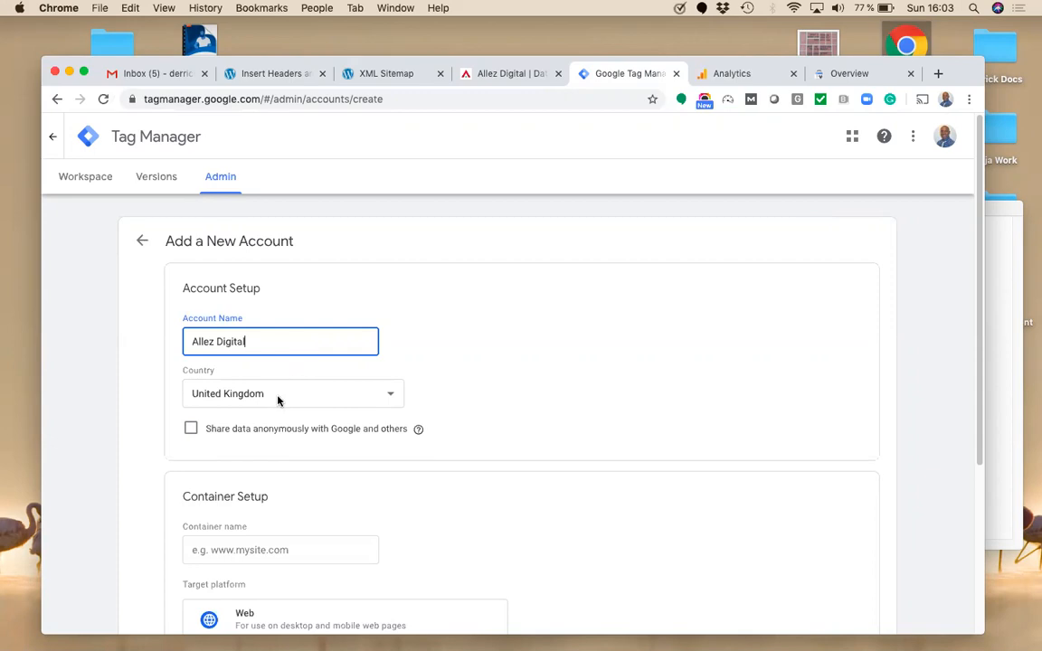
{"action": "left_click", "coordinate": [278, 401]}
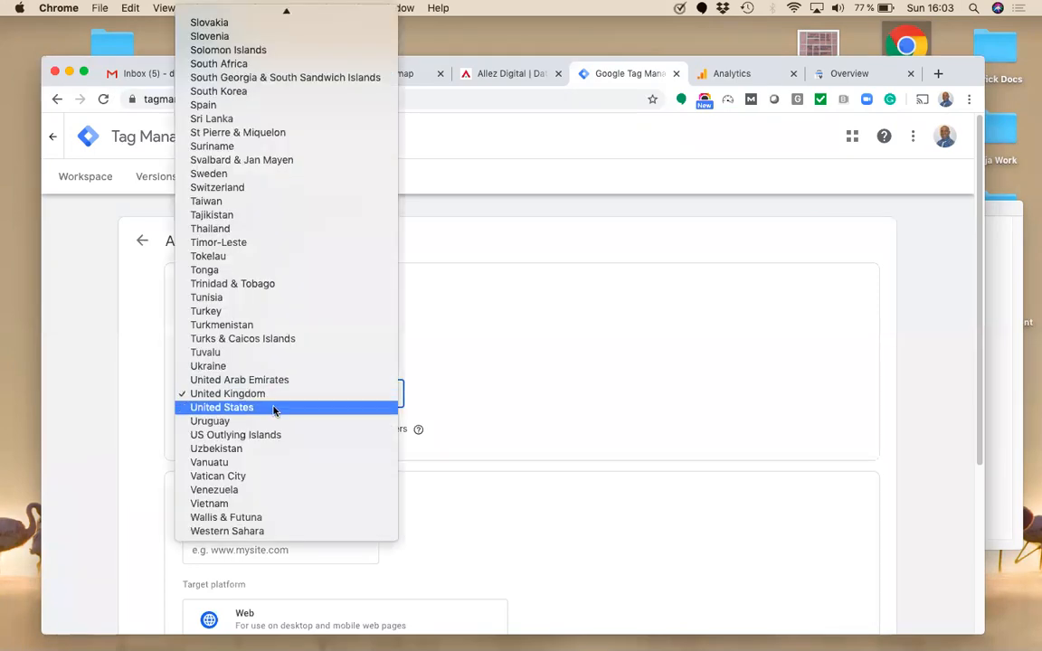
{"action": "left_click", "coordinate": [331, 407]}
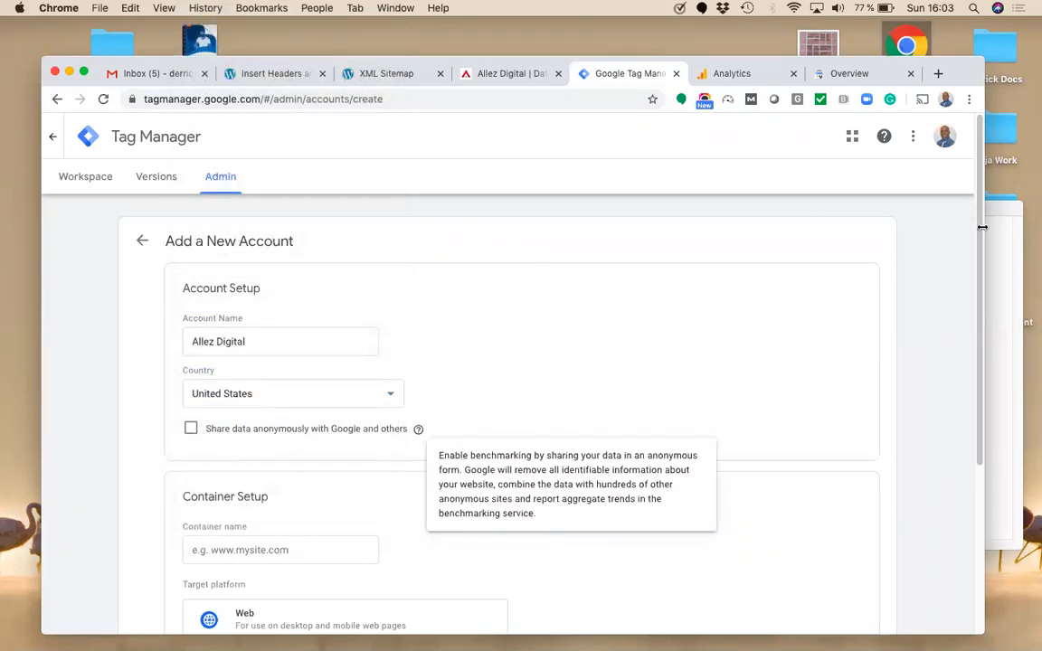
{"action": "scroll", "coordinate": [527, 404], "scroll_direction": "down", "scroll_amount": 3}
{"action": "left_click", "coordinate": [305, 351]}
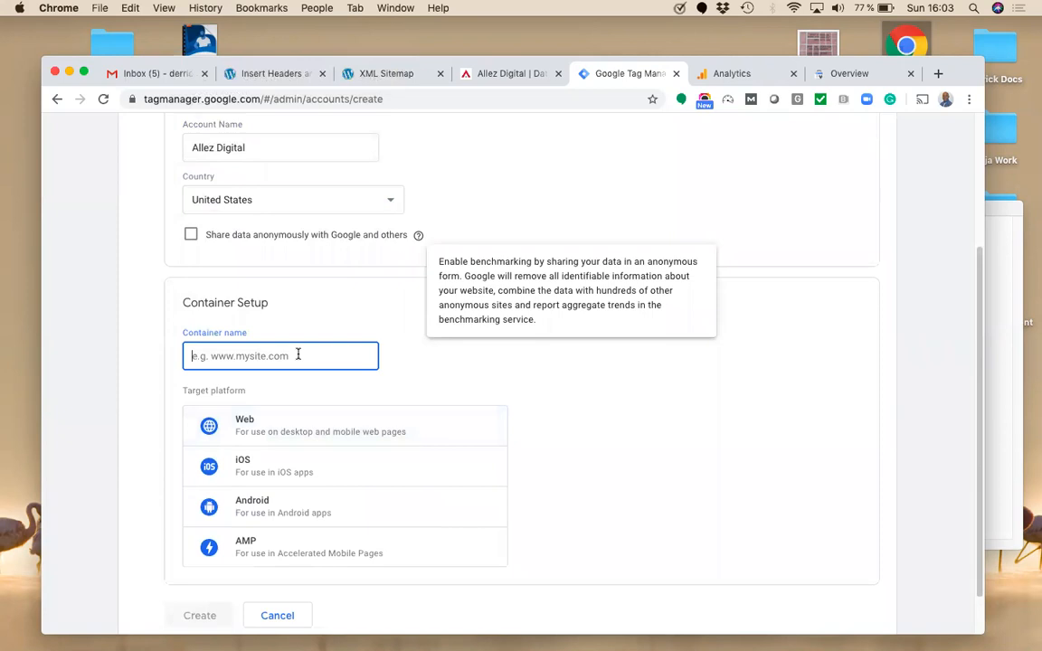
{"action": "type", "text": "www.allezdigital.com"}
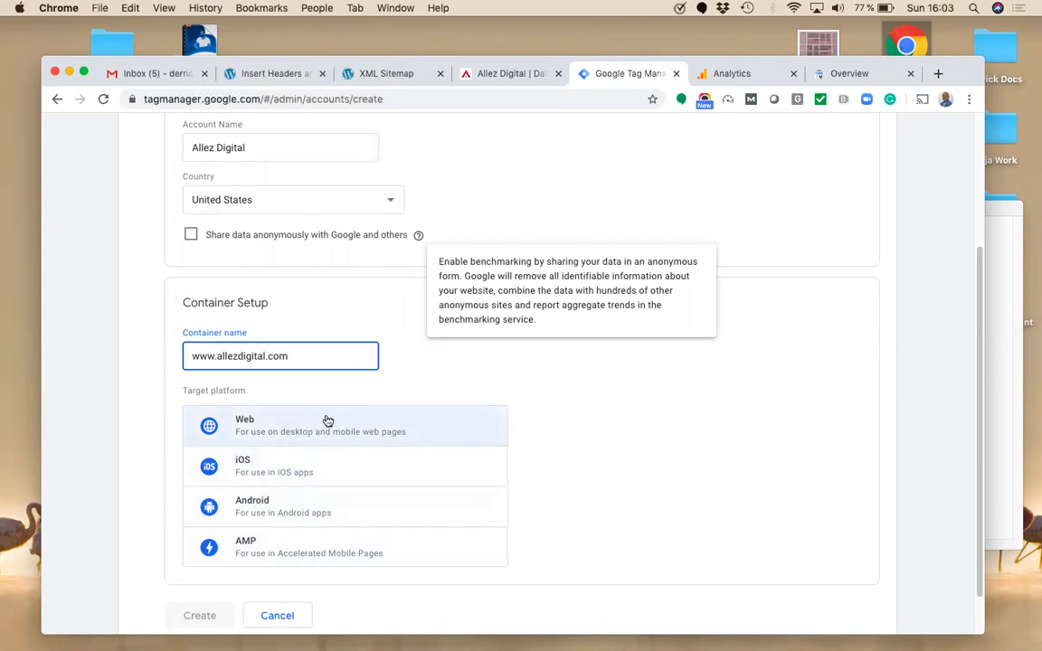
{"action": "left_click", "coordinate": [280, 618]}
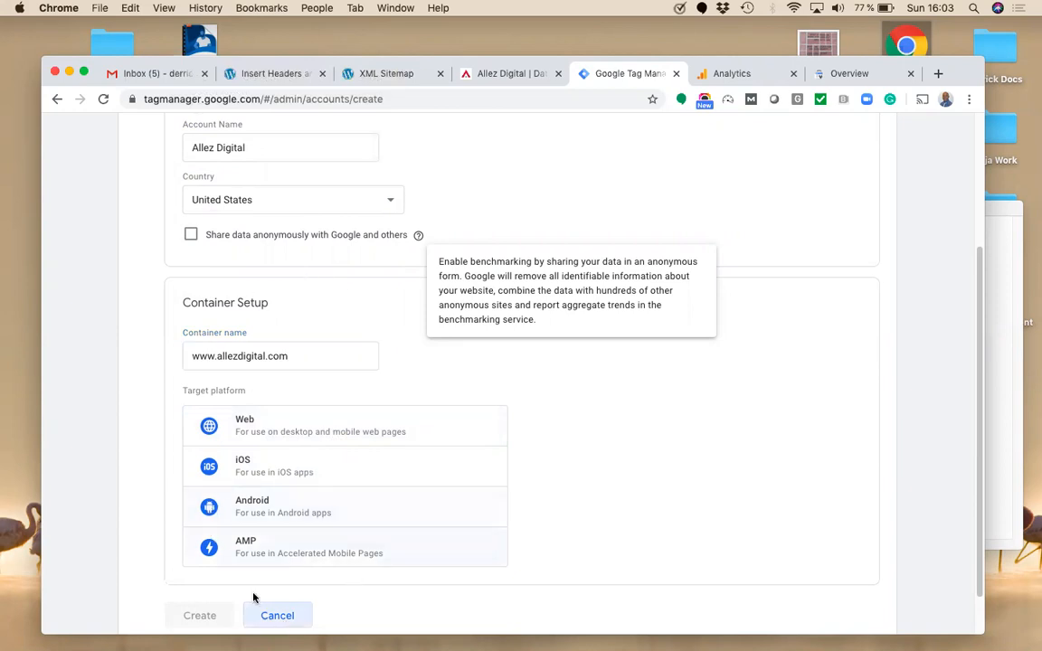
{"action": "left_click", "coordinate": [278, 622]}
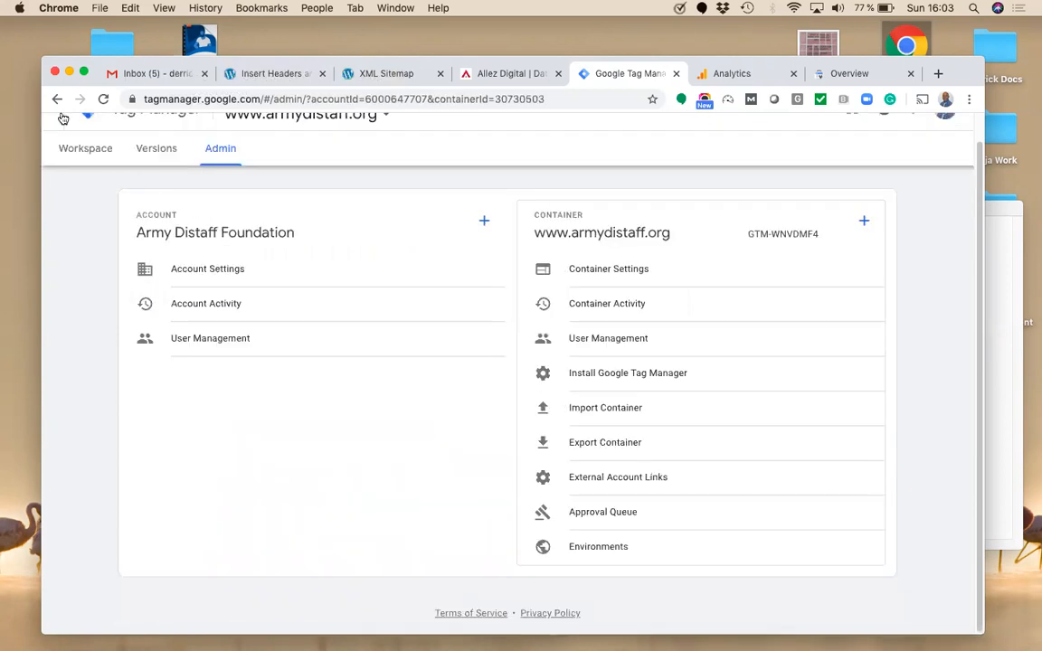
{"action": "left_click", "coordinate": [63, 118]}
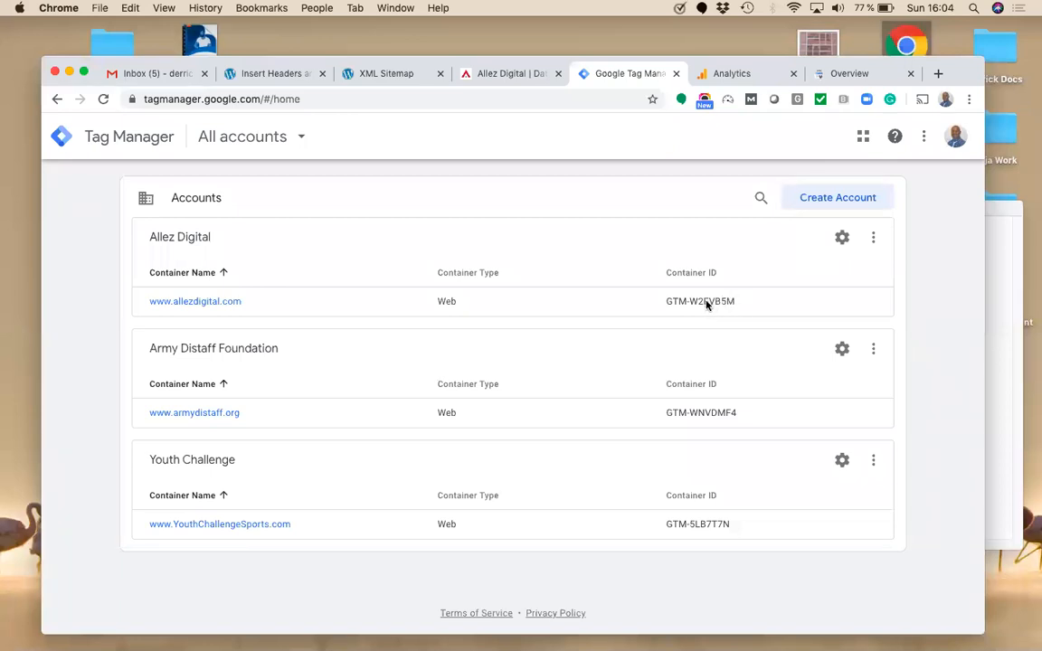
{"action": "left_click", "coordinate": [217, 304]}
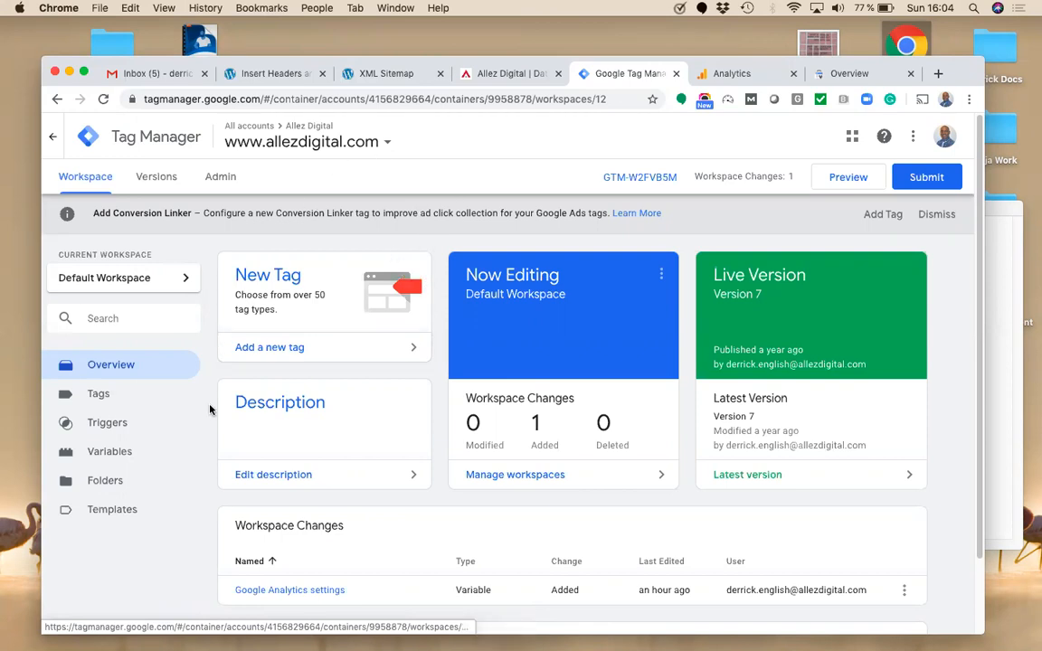
{"action": "left_click", "coordinate": [219, 178]}
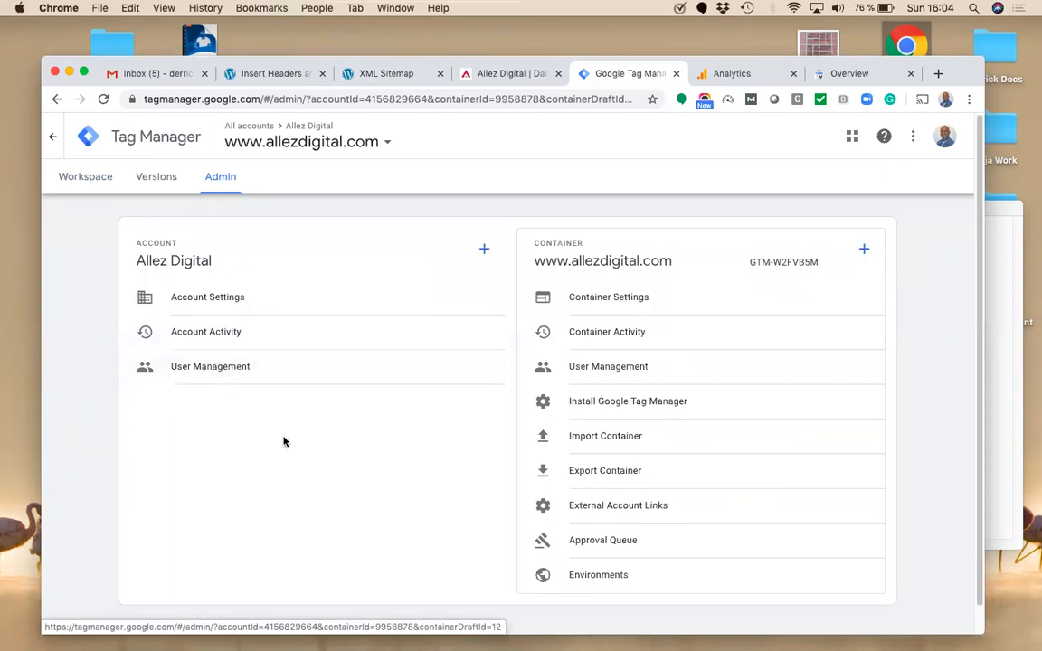
{"action": "left_click", "coordinate": [269, 295]}
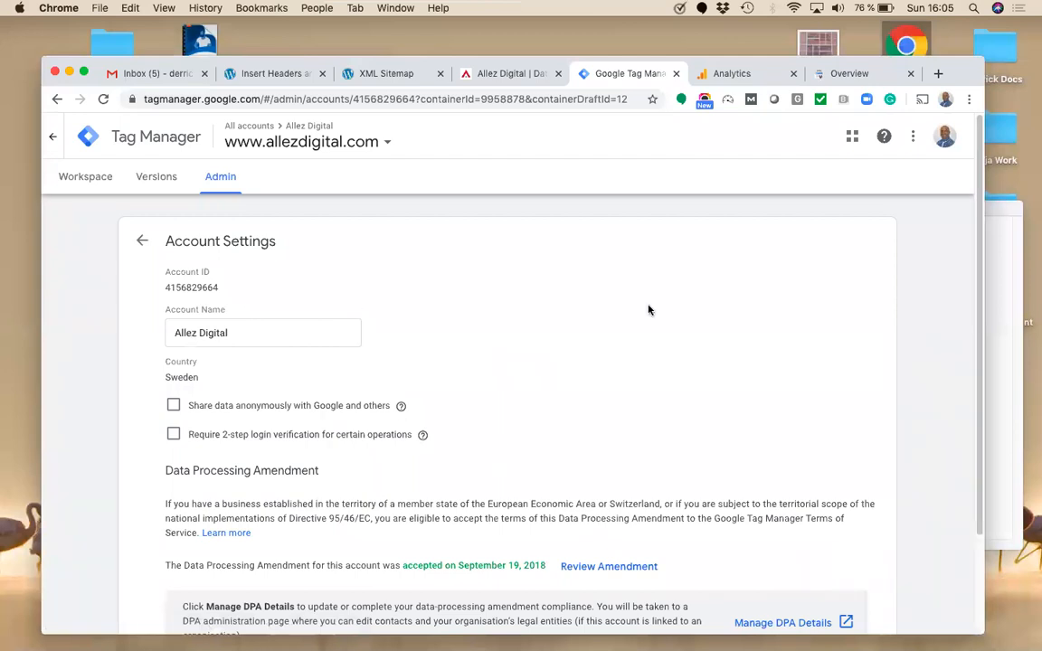
{"action": "left_click", "coordinate": [142, 240]}
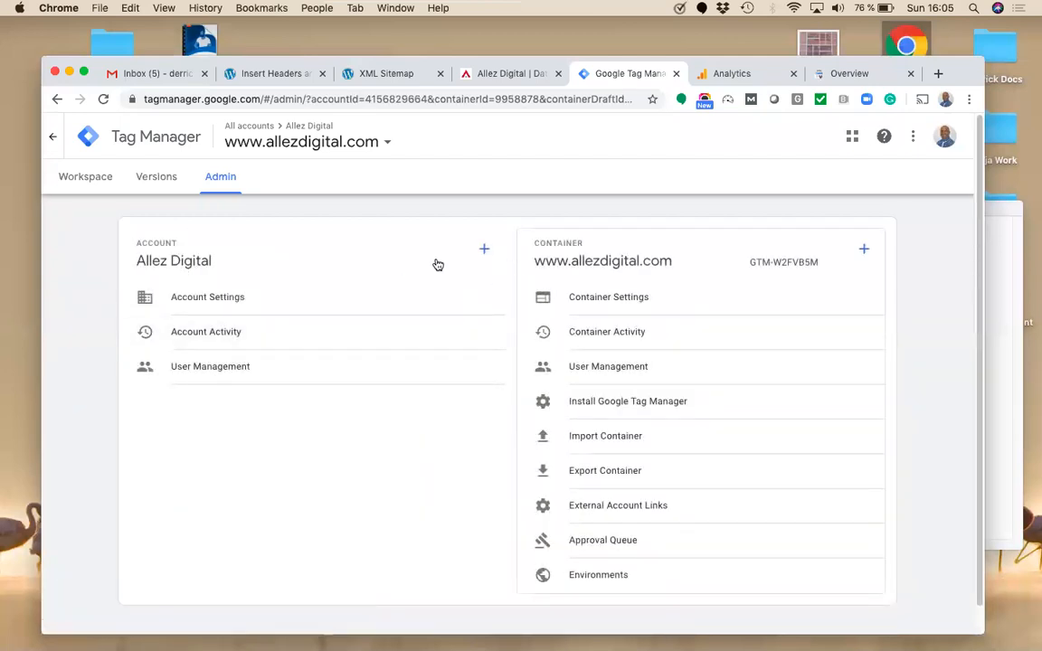
Step: Select the GTM-W2FVB5M head install snippet and compare it with WordPress's Insert Headers script
{"action": "left_click", "coordinate": [634, 411]}
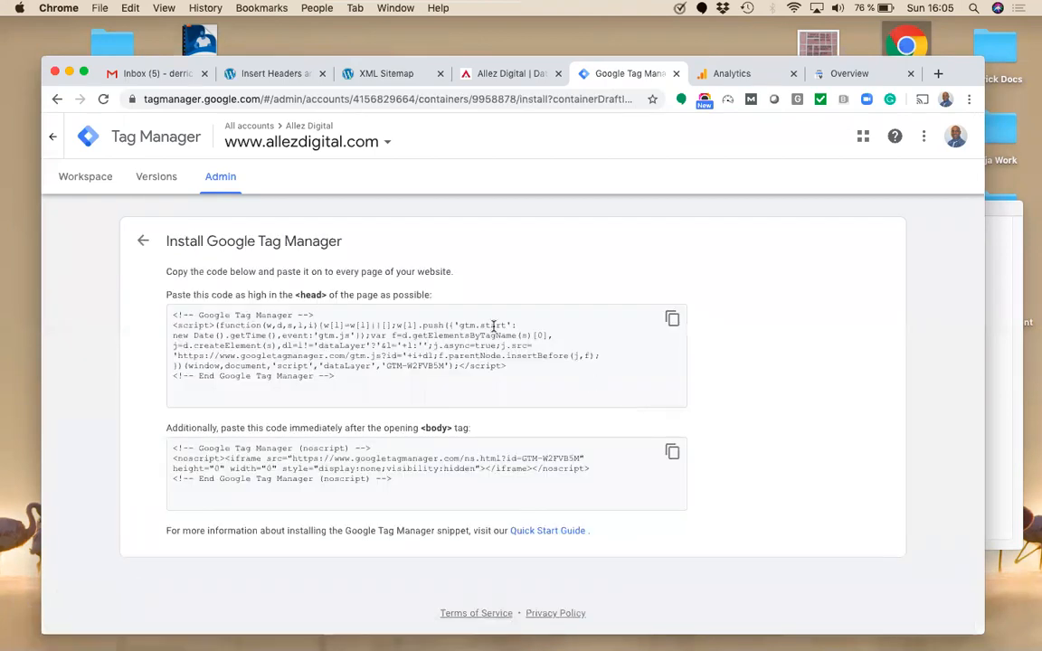
{"action": "left_click", "coordinate": [458, 377]}
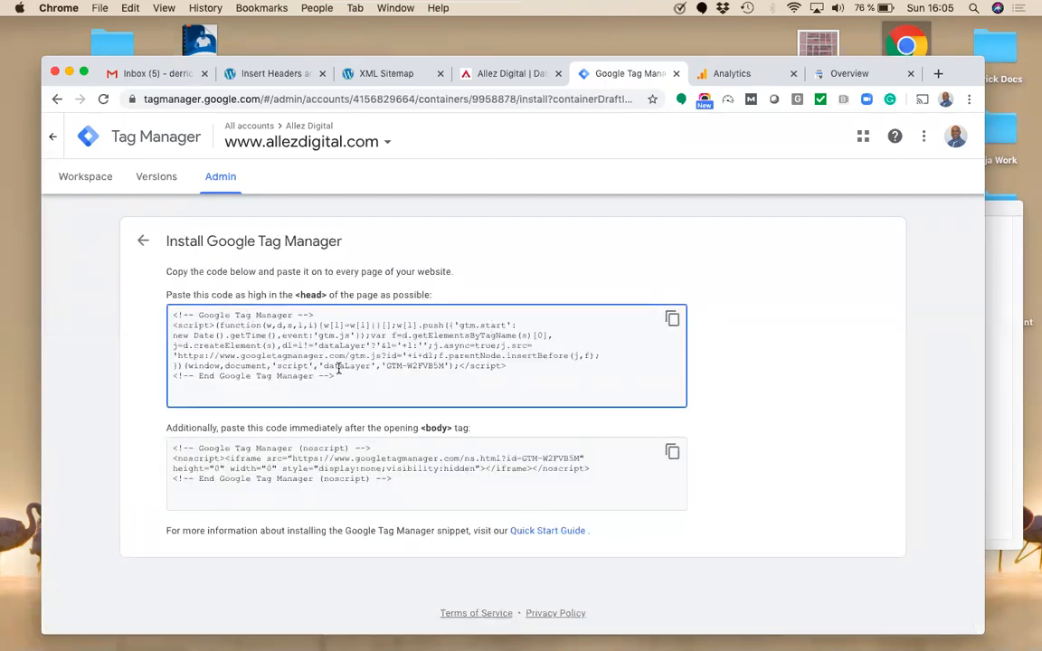
{"action": "left_click_drag", "start_coordinate": [344, 376], "coordinate": [147, 287]}
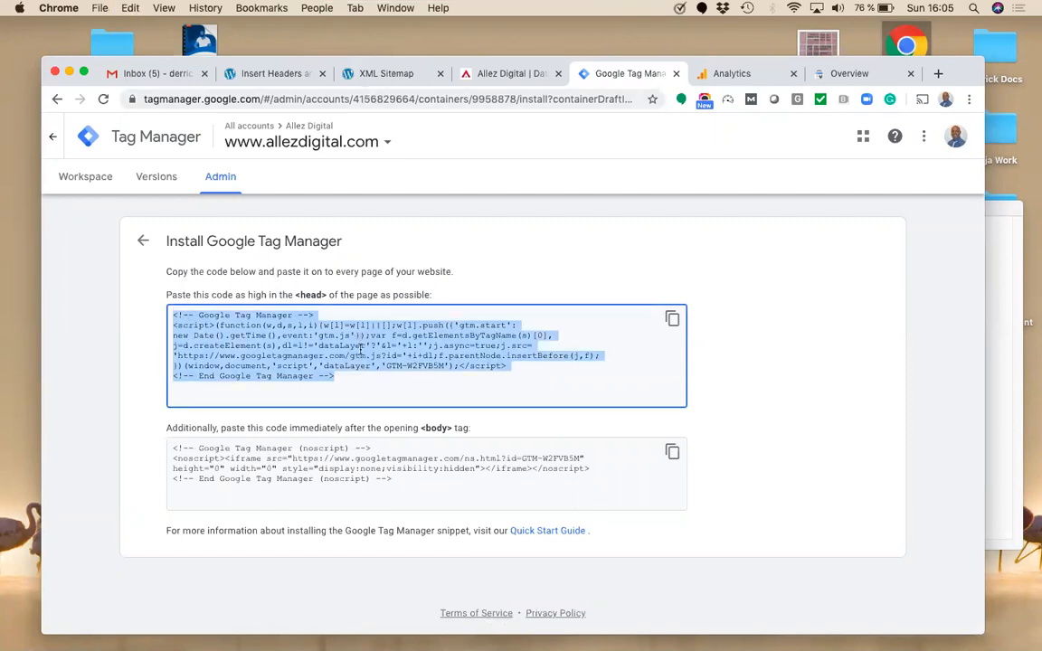
{"action": "left_click", "coordinate": [360, 367]}
{"action": "left_click_drag", "start_coordinate": [344, 377], "coordinate": [155, 319]}
{"action": "key", "text": "super+c"}
{"action": "left_click", "coordinate": [244, 74]}
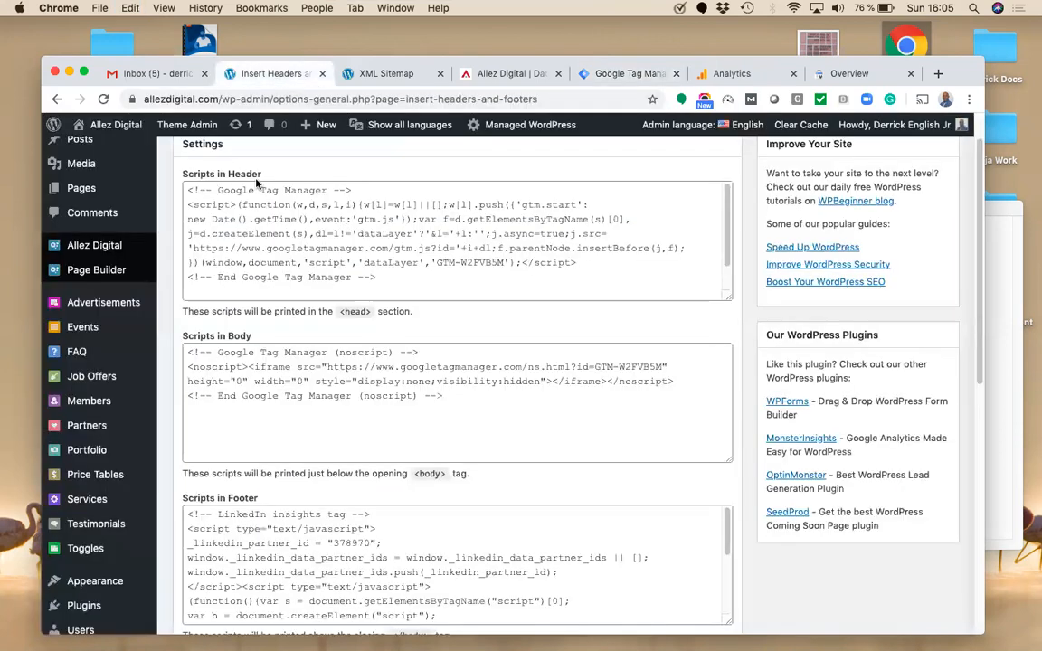
Step: Replace the Scripts in Header box content with the copied Tag Manager head snippet
{"action": "left_click", "coordinate": [286, 250]}
{"action": "key", "text": "super+a"}
{"action": "key", "text": "super+v"}
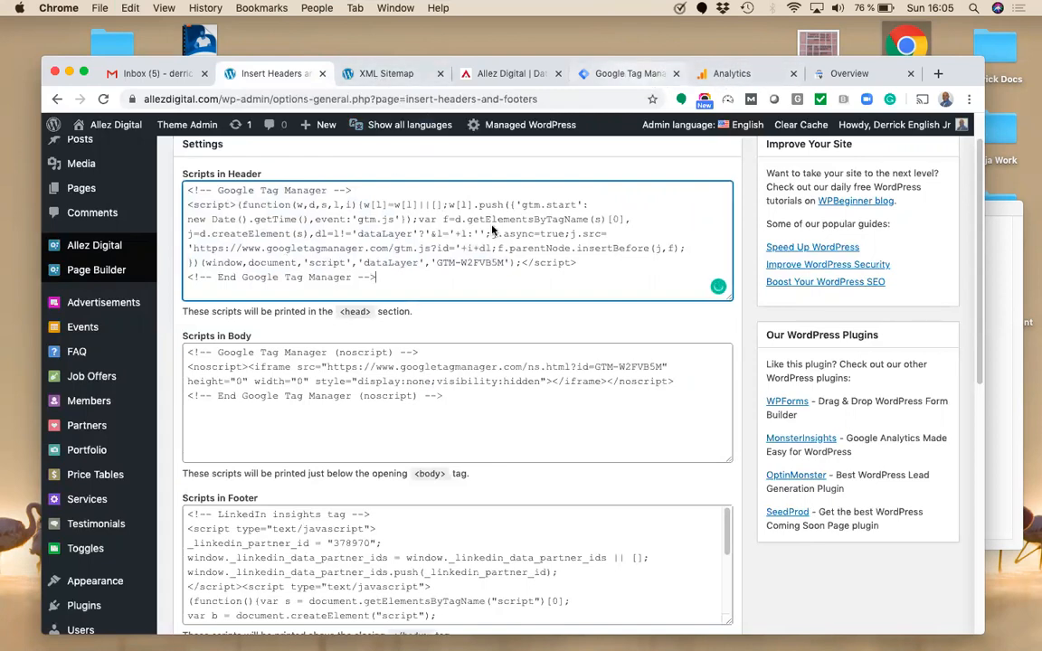
Step: Copy the Tag Manager body snippet and paste it into the Scripts in Body box
{"action": "left_click", "coordinate": [631, 74]}
{"action": "left_click", "coordinate": [384, 477]}
{"action": "key", "text": "super+a"}
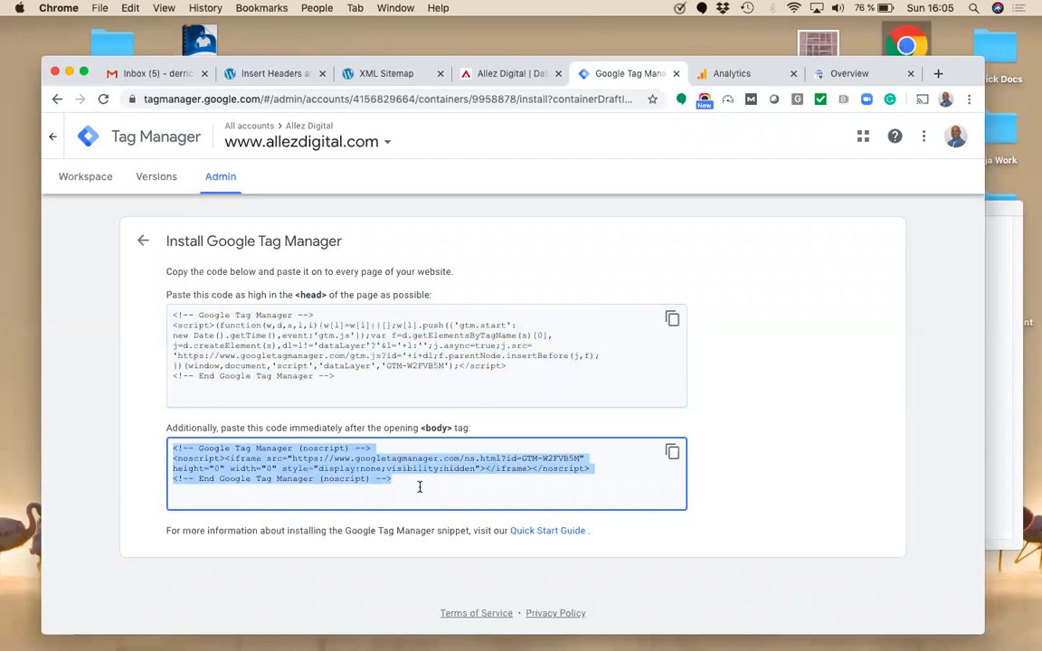
{"action": "key", "text": "super+a"}
{"action": "left_click", "coordinate": [398, 483]}
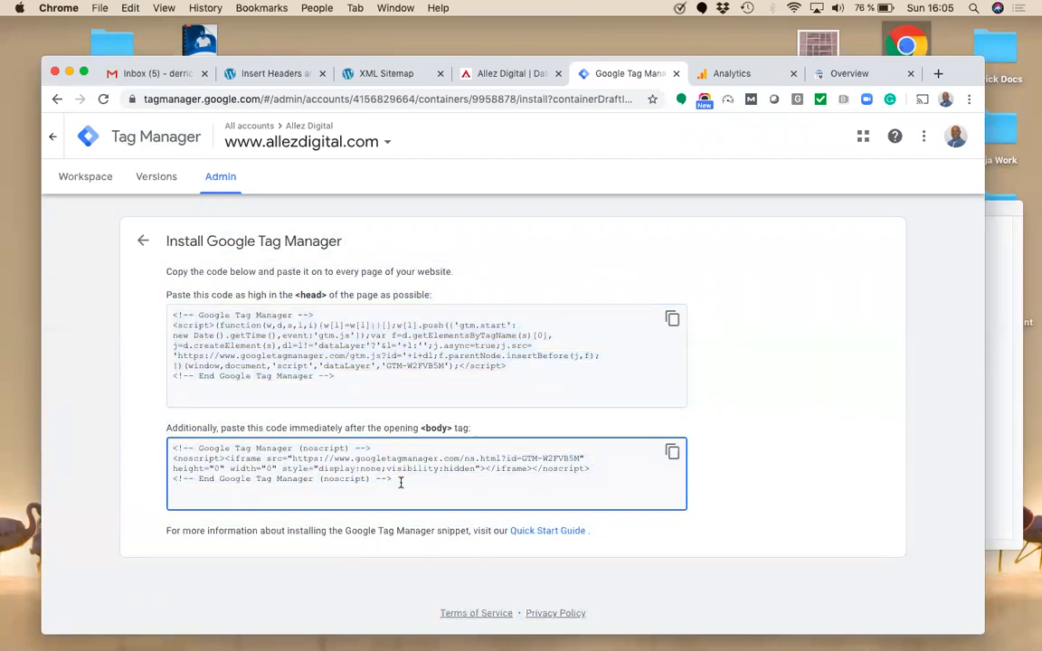
{"action": "left_click_drag", "start_coordinate": [403, 480], "coordinate": [172, 447]}
{"action": "key", "text": "super+c"}
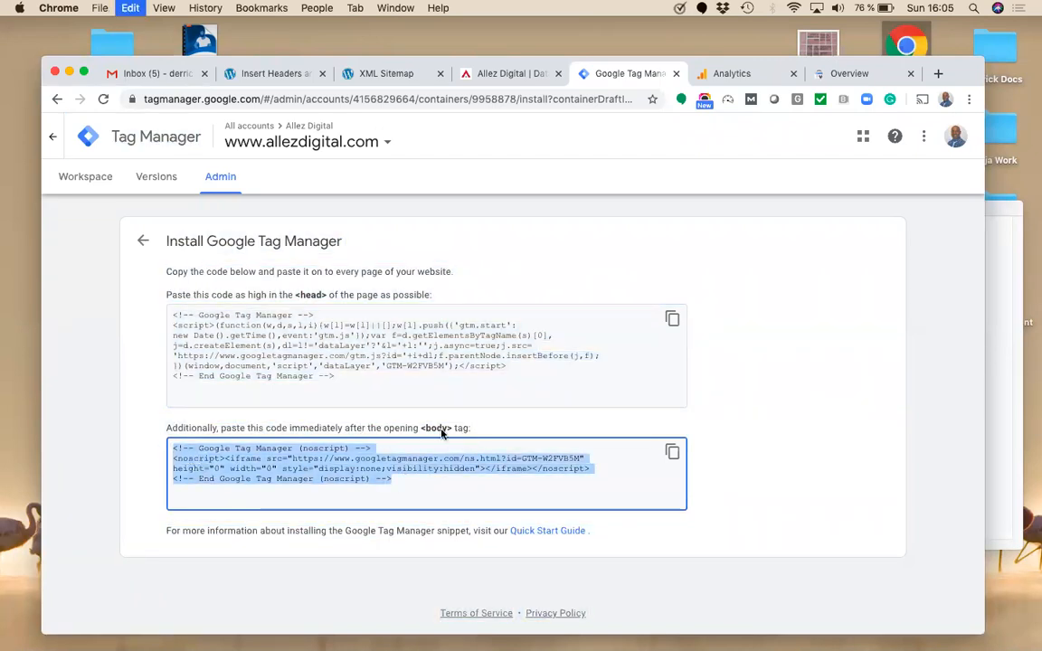
{"action": "left_click", "coordinate": [280, 77]}
{"action": "left_click", "coordinate": [322, 366]}
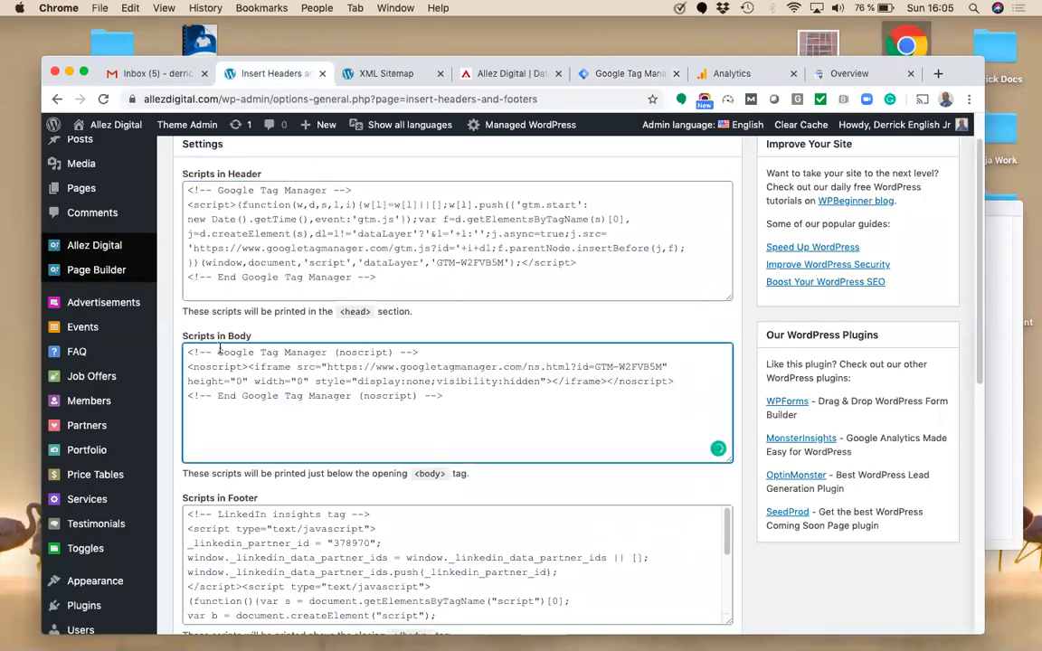
{"action": "key", "text": "super+a"}
{"action": "key", "text": "super+v"}
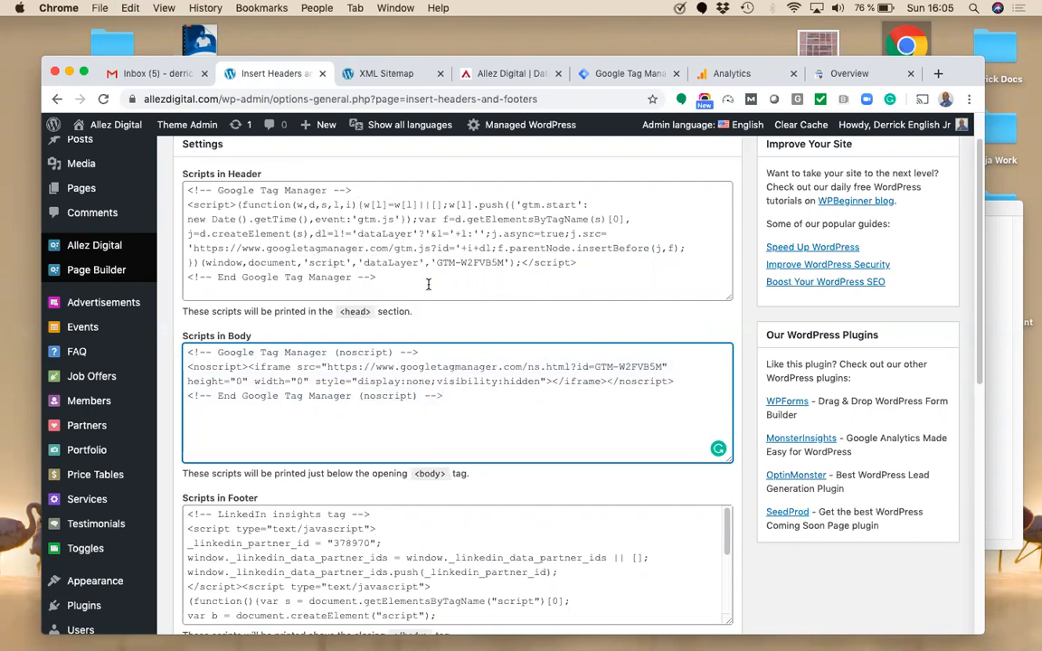
Step: Review the LinkedIn footer script and save the header, body and footer settings
{"action": "scroll", "coordinate": [872, 272], "scroll_direction": "down", "scroll_amount": 3}
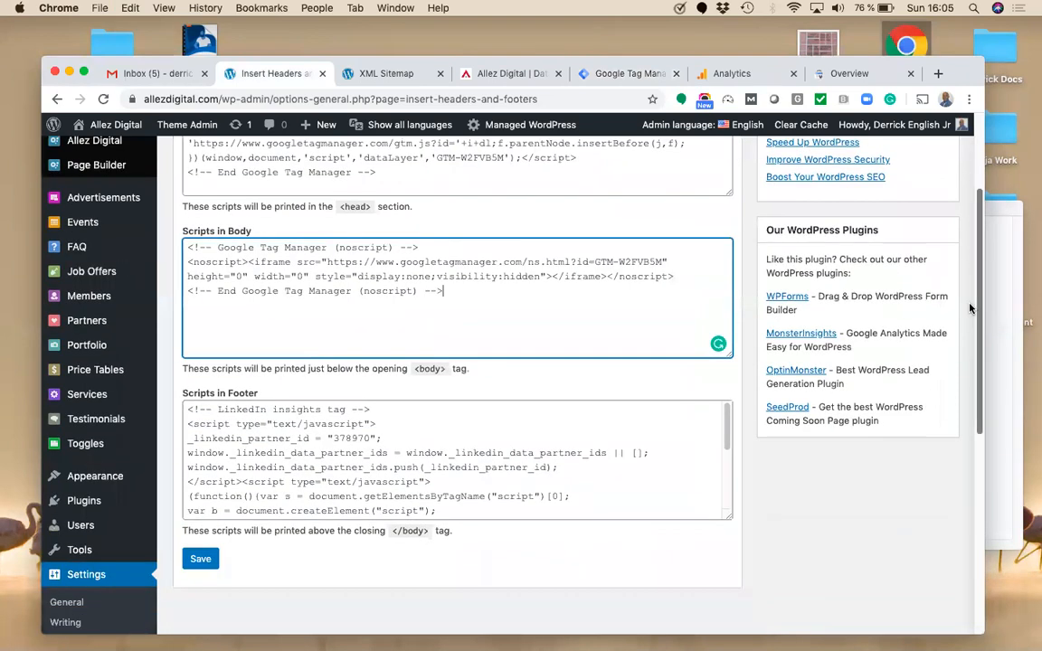
{"action": "left_click_drag", "start_coordinate": [380, 401], "coordinate": [732, 465]}
{"action": "left_click_drag", "start_coordinate": [726, 396], "coordinate": [727, 432]}
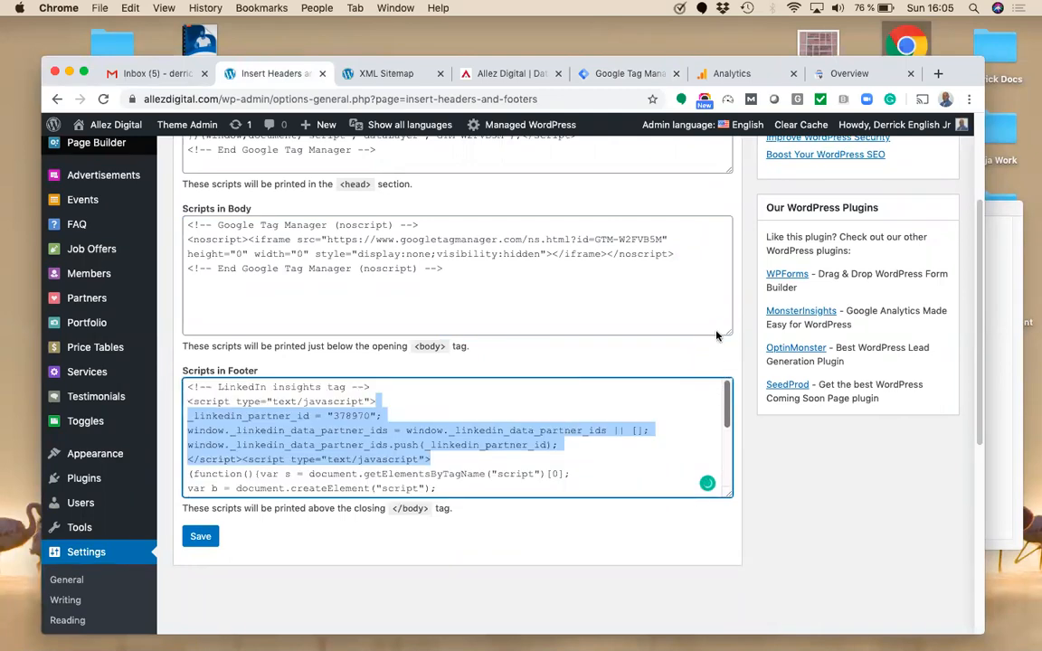
{"action": "left_click", "coordinate": [502, 419]}
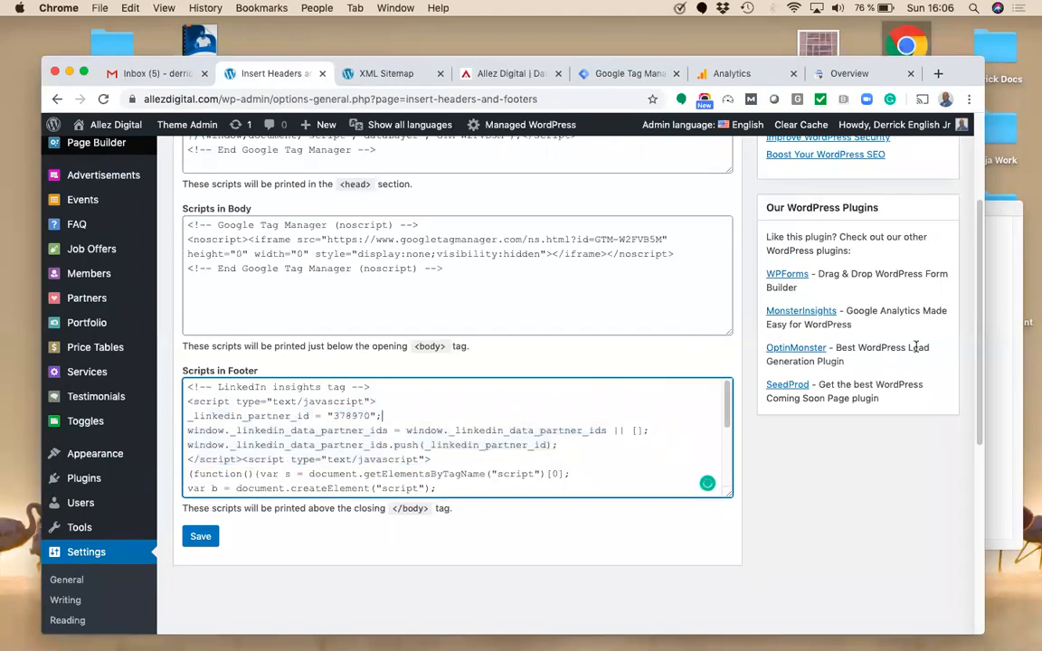
{"action": "left_click_drag", "start_coordinate": [975, 272], "coordinate": [951, 171]}
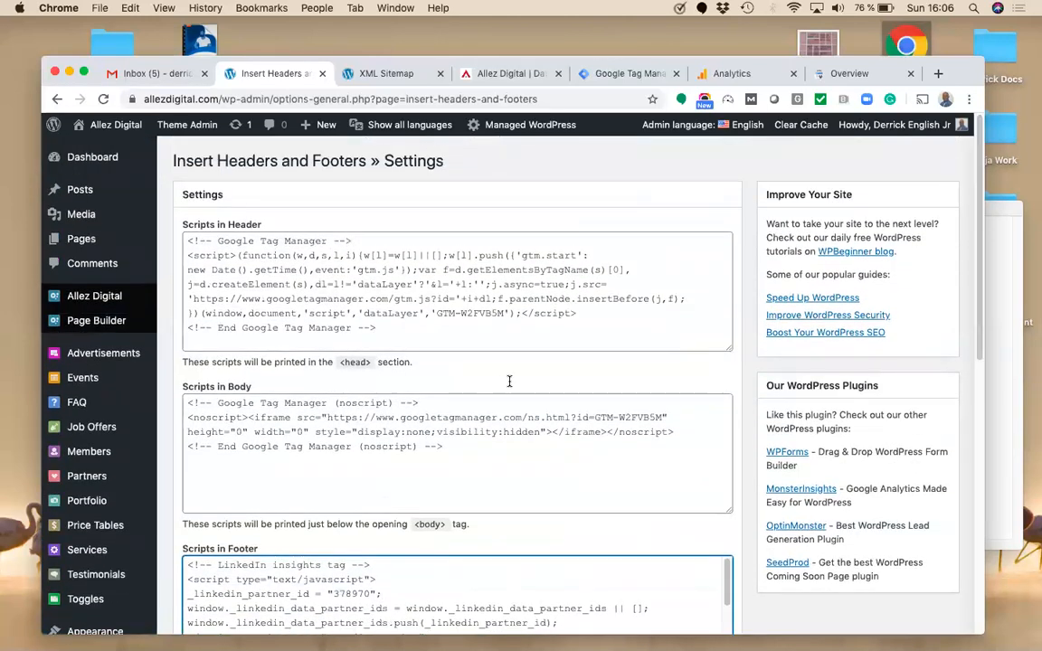
{"action": "left_click_drag", "start_coordinate": [982, 171], "coordinate": [971, 285]}
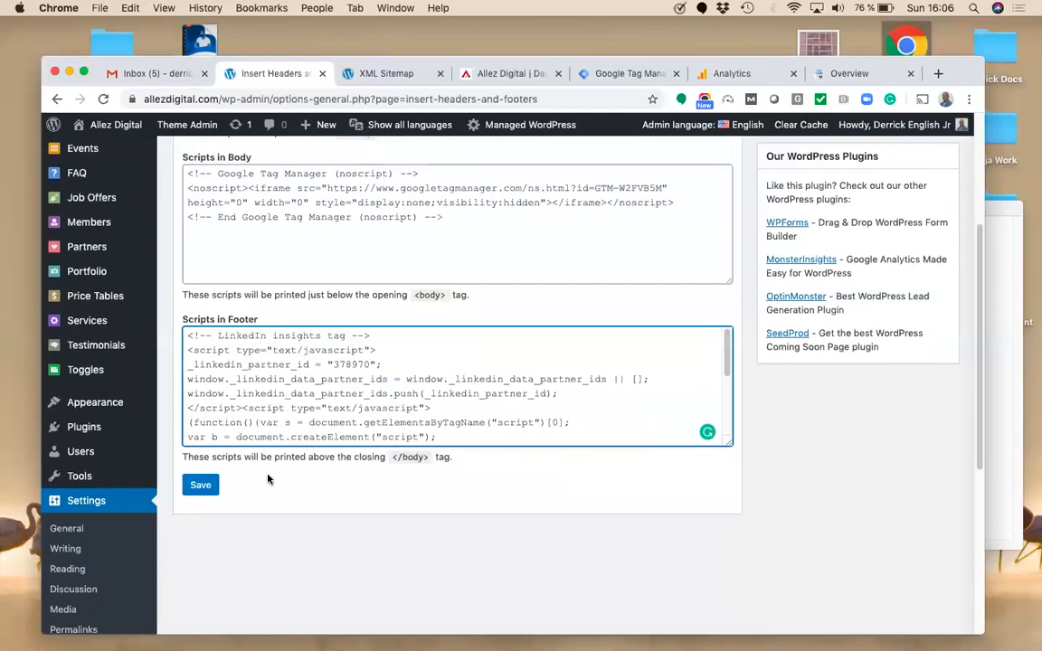
{"action": "left_click", "coordinate": [206, 487]}
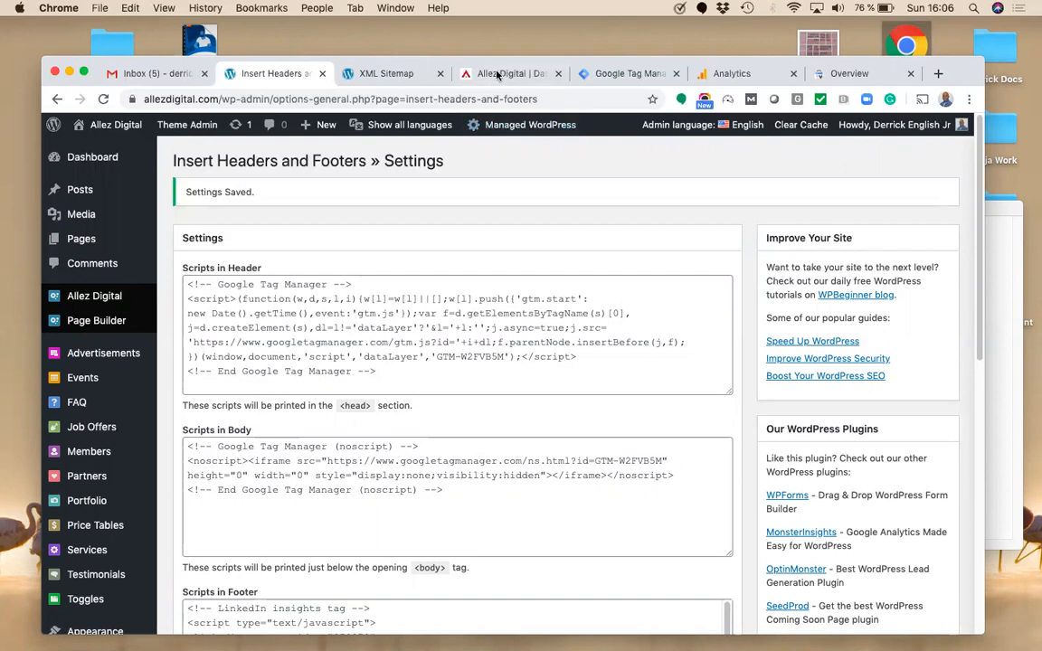
{"action": "left_click", "coordinate": [461, 72]}
Step: Reload allezdigital.com and search its page source for 'gtm-' to find the GTM-W2FVB5M snippet
{"action": "left_click", "coordinate": [398, 94]}
{"action": "key", "text": "Return"}
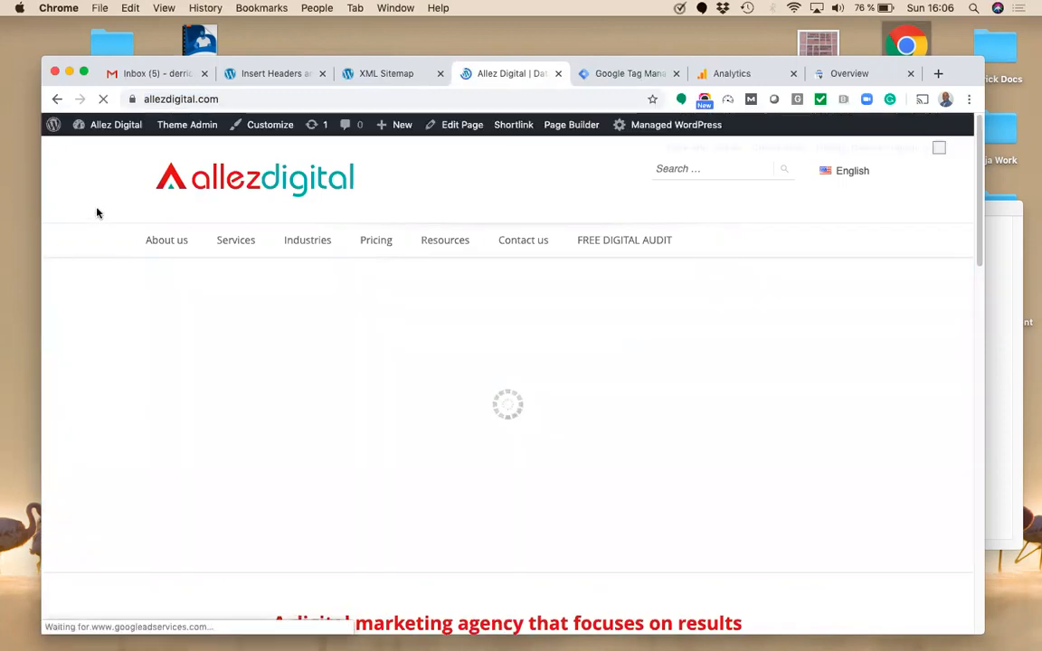
{"action": "right_click", "coordinate": [95, 209]}
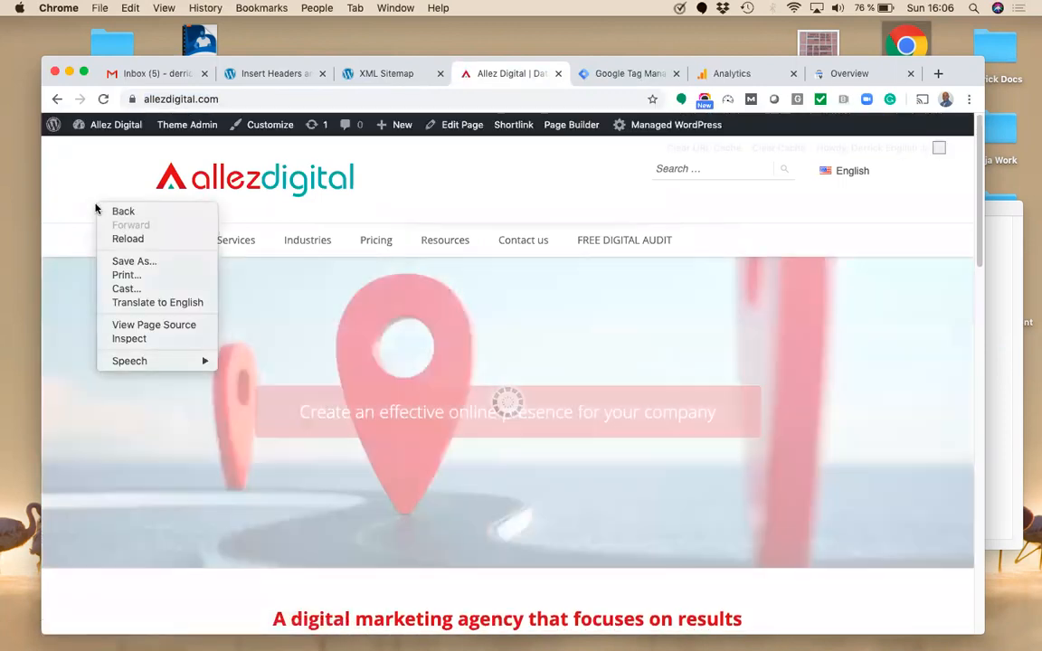
{"action": "left_click", "coordinate": [156, 325]}
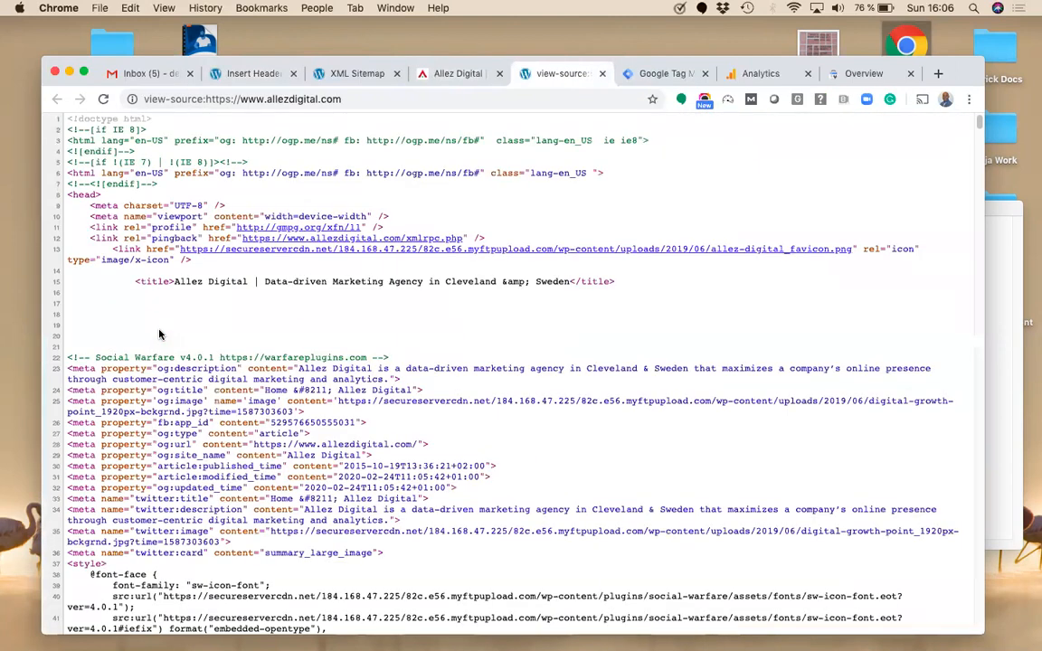
{"action": "key", "text": "super+f"}
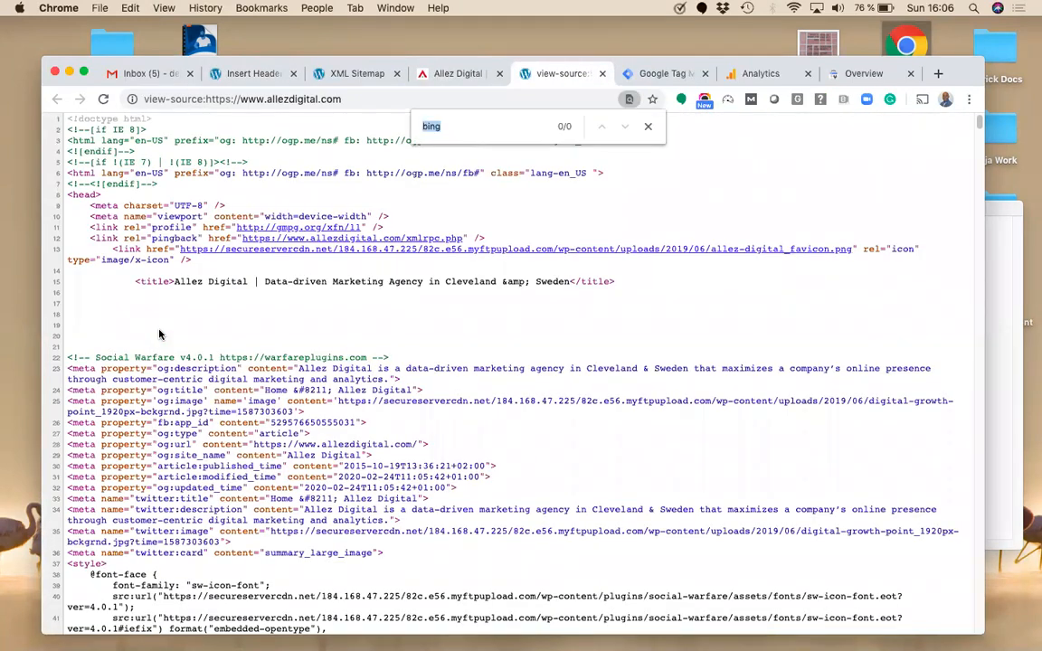
{"action": "type", "text": "gtm-"}
{"action": "scroll", "coordinate": [160, 330], "scroll_direction": "up", "scroll_amount": 1}
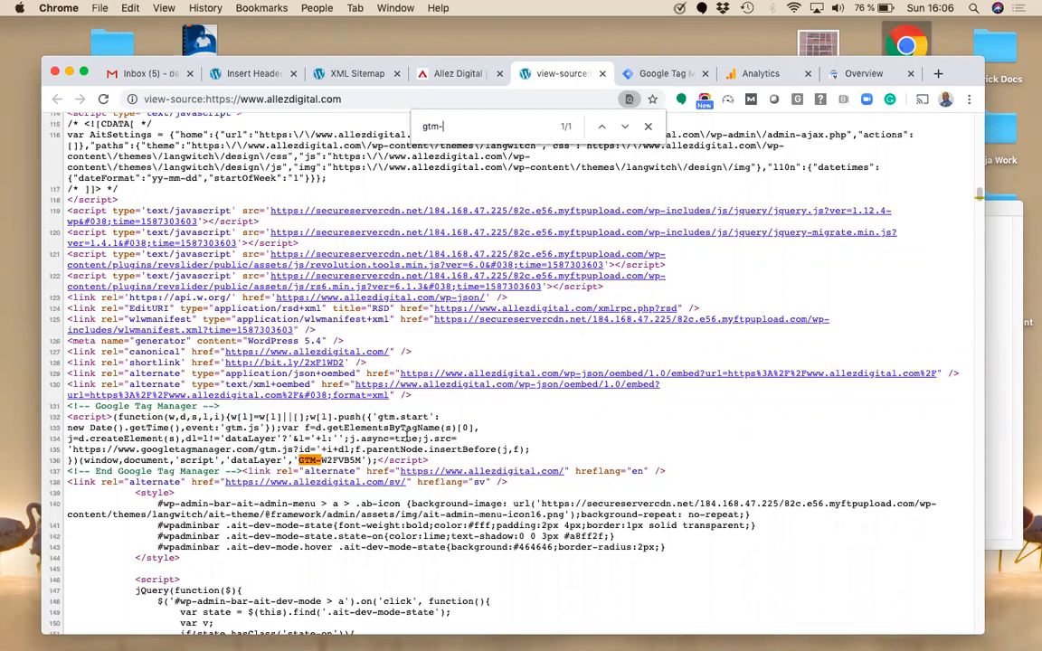
{"action": "left_click", "coordinate": [650, 128]}
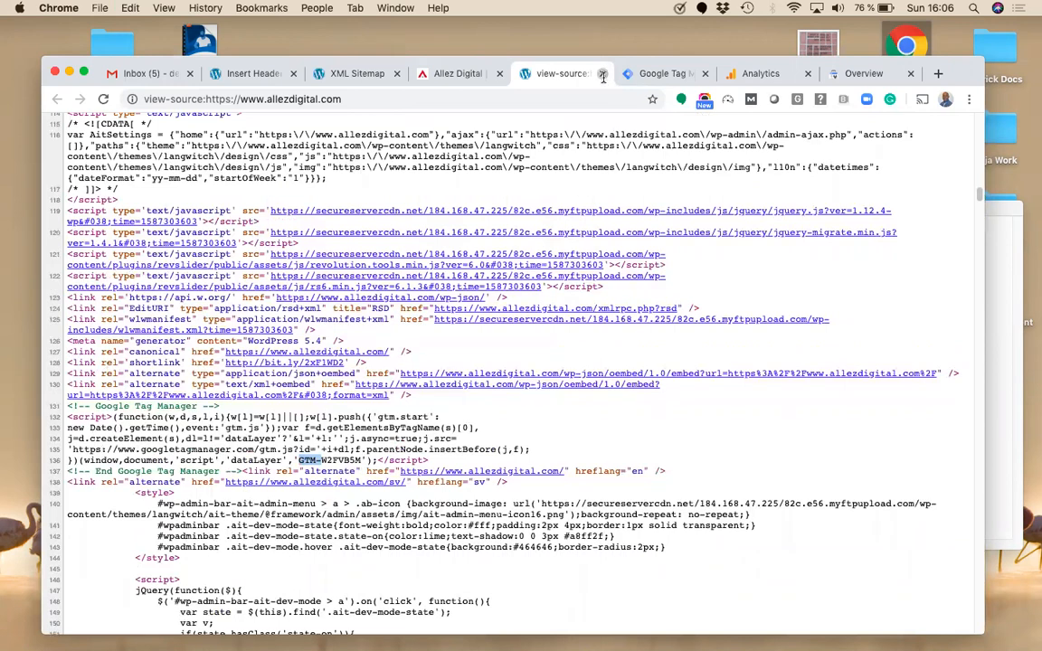
{"action": "left_click", "coordinate": [601, 73]}
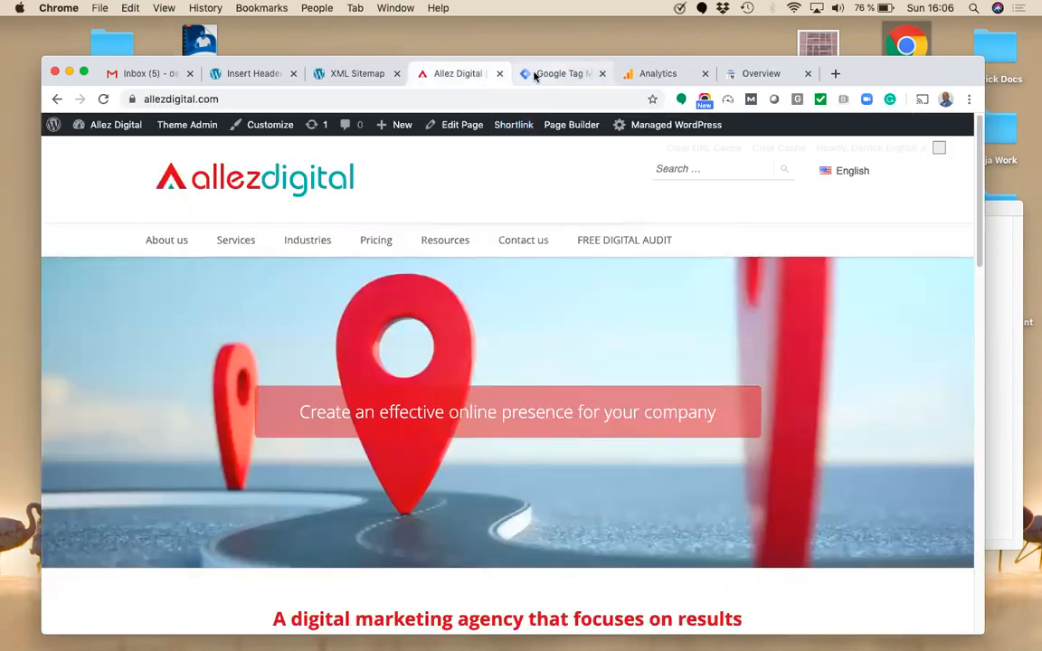
{"action": "left_click", "coordinate": [655, 75]}
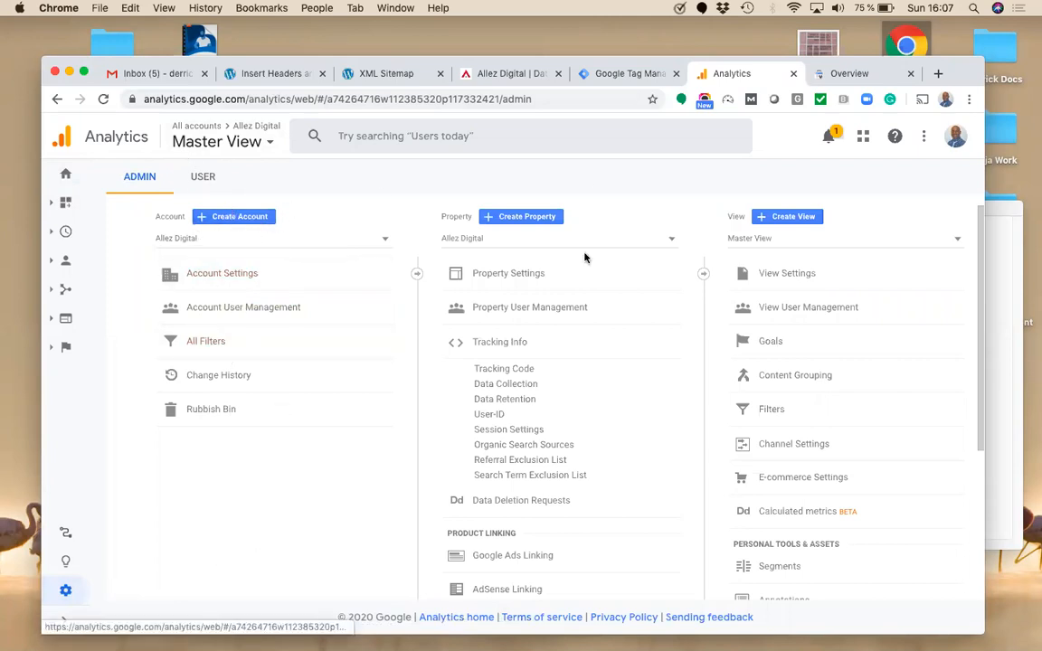
{"action": "left_click", "coordinate": [523, 281]}
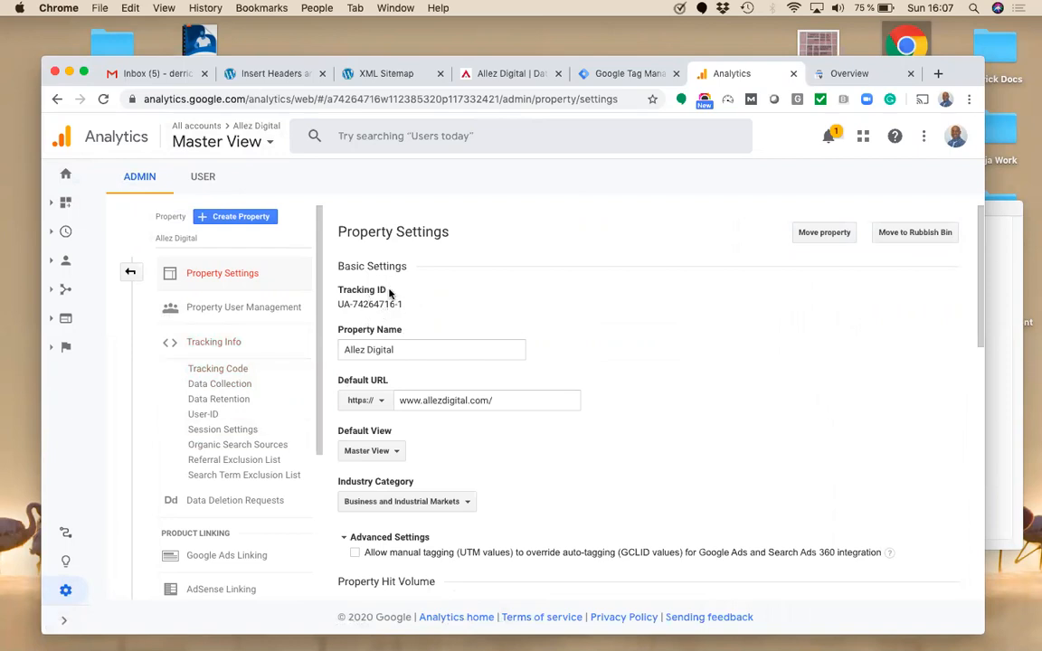
{"action": "left_click", "coordinate": [381, 401]}
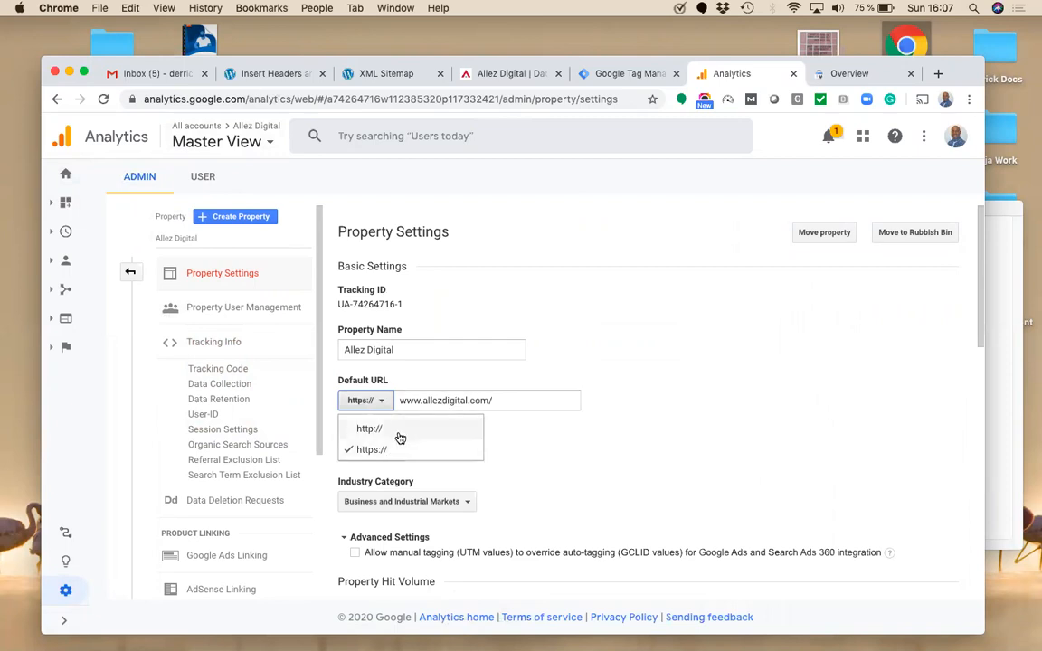
{"action": "left_click", "coordinate": [505, 398]}
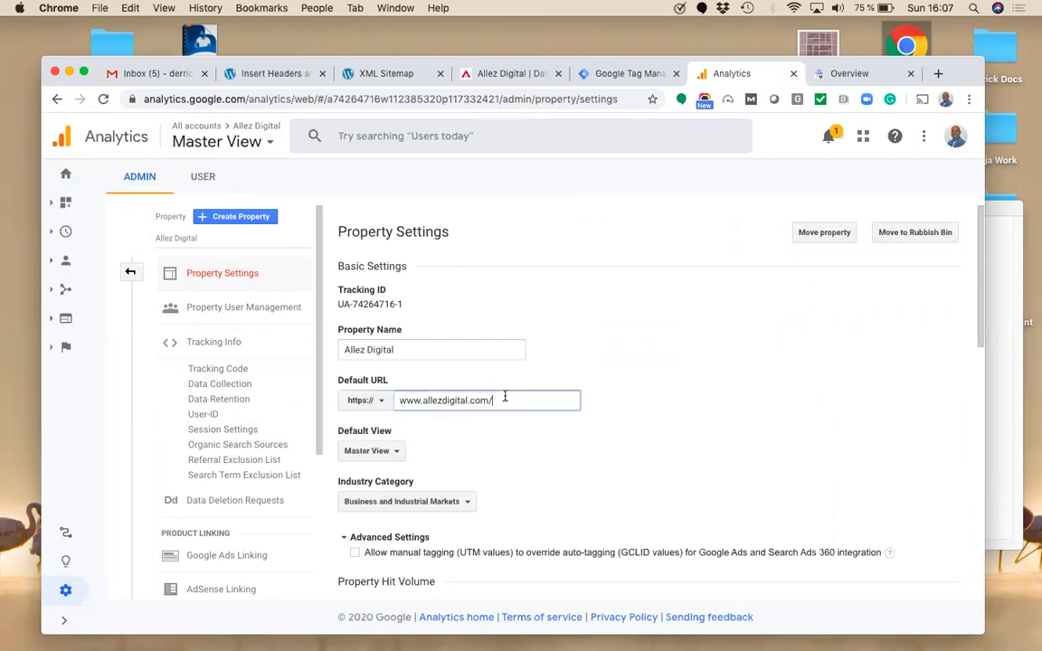
{"action": "left_click_drag", "start_coordinate": [975, 263], "coordinate": [1007, 492]}
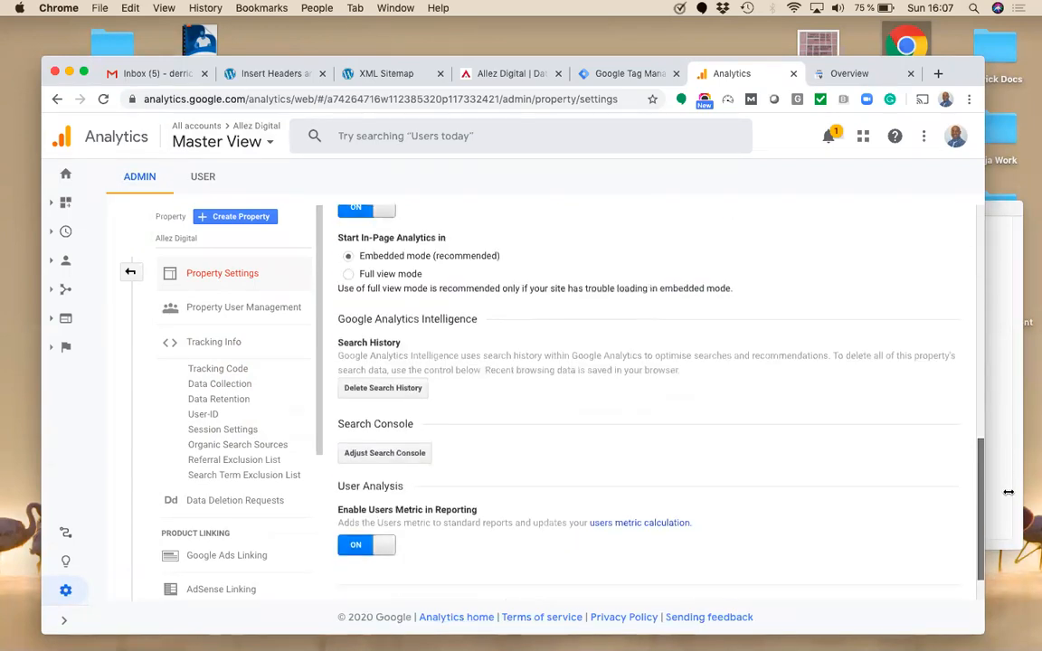
{"action": "scroll", "coordinate": [819, 505], "scroll_direction": "down", "scroll_amount": 1}
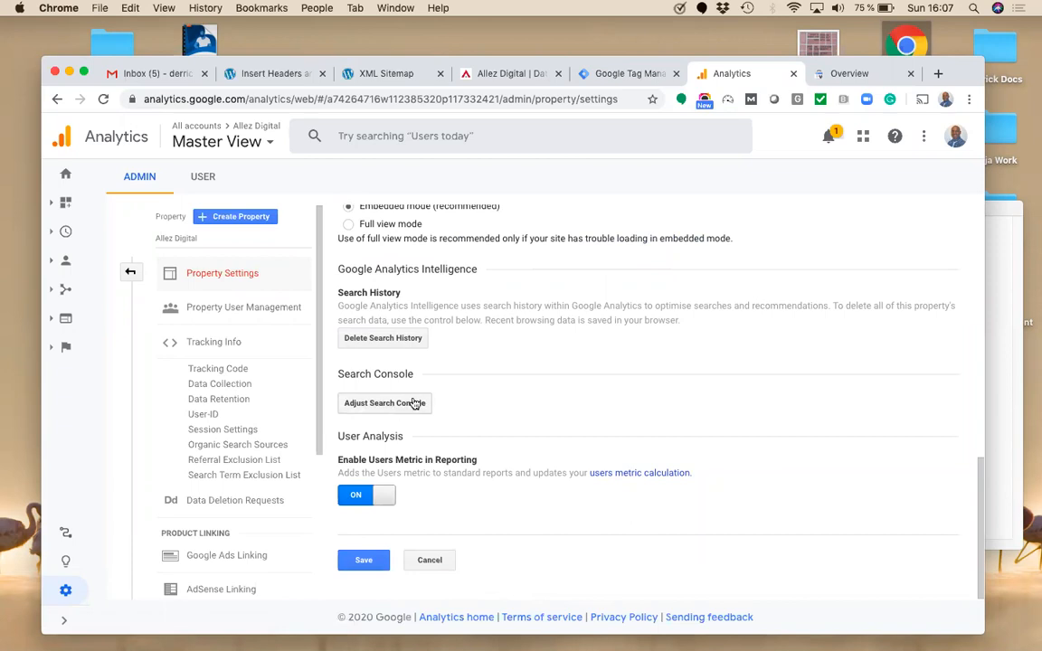
{"action": "left_click", "coordinate": [406, 412]}
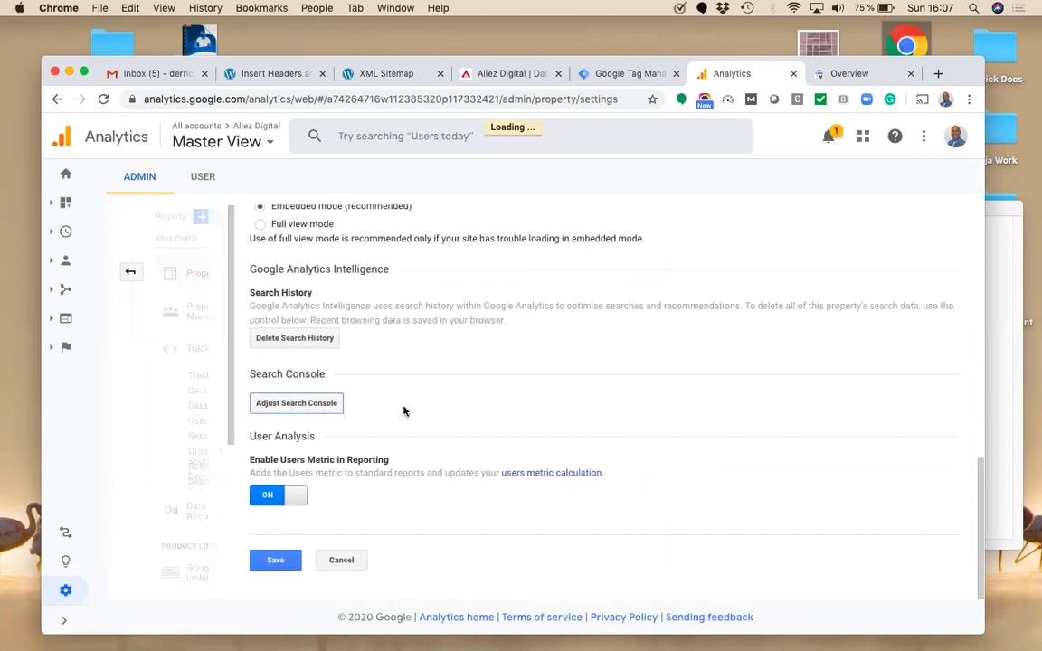
Step: Check the Search Console enabled views, then open the property's Tracking Code page
{"action": "left_click", "coordinate": [251, 335]}
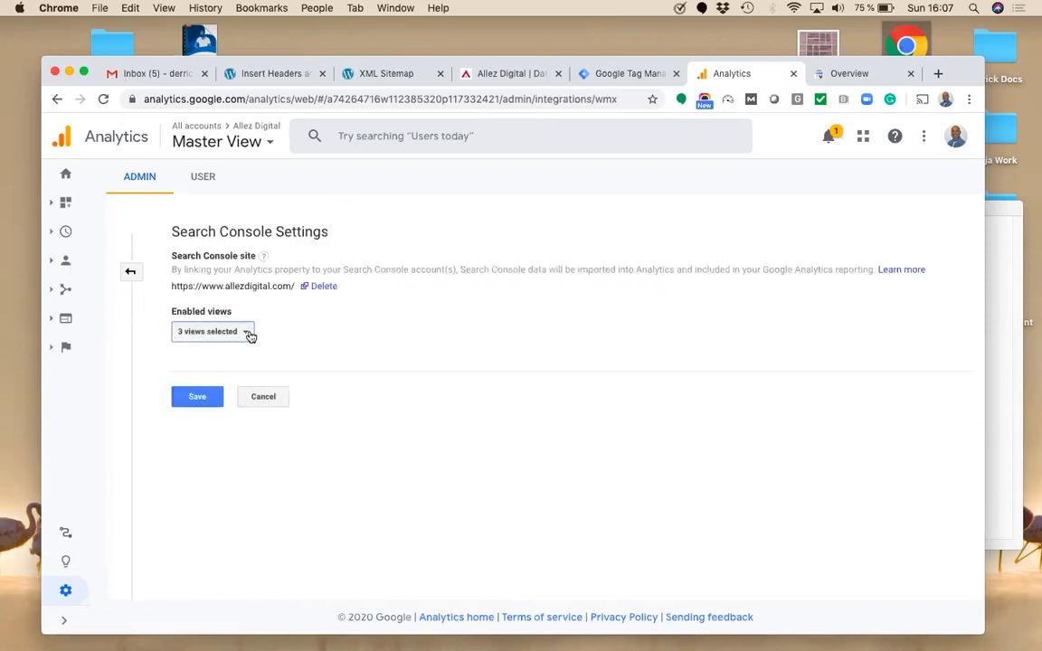
{"action": "left_click", "coordinate": [251, 334]}
{"action": "mouse_move", "coordinate": [264, 257]}
{"action": "left_click", "coordinate": [130, 271]}
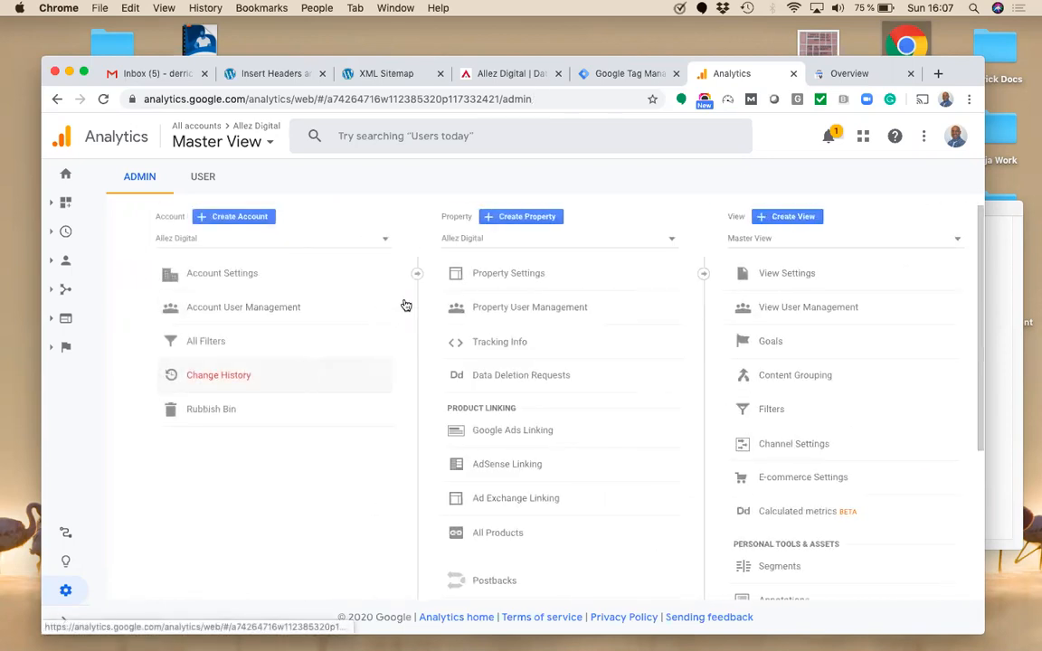
{"action": "left_click", "coordinate": [483, 274]}
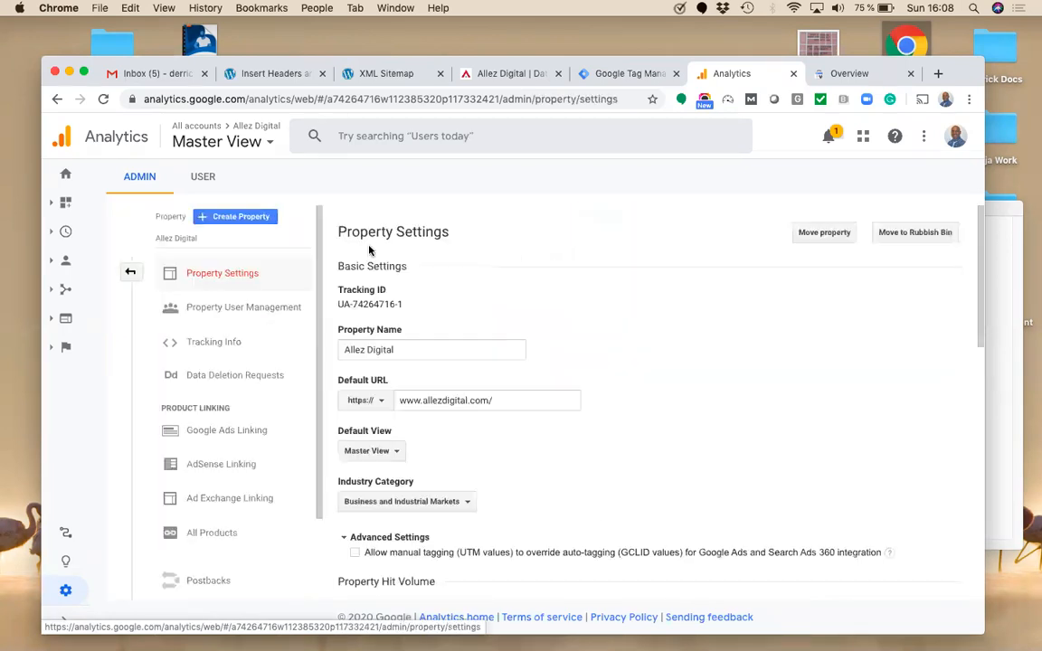
{"action": "left_click", "coordinate": [226, 345]}
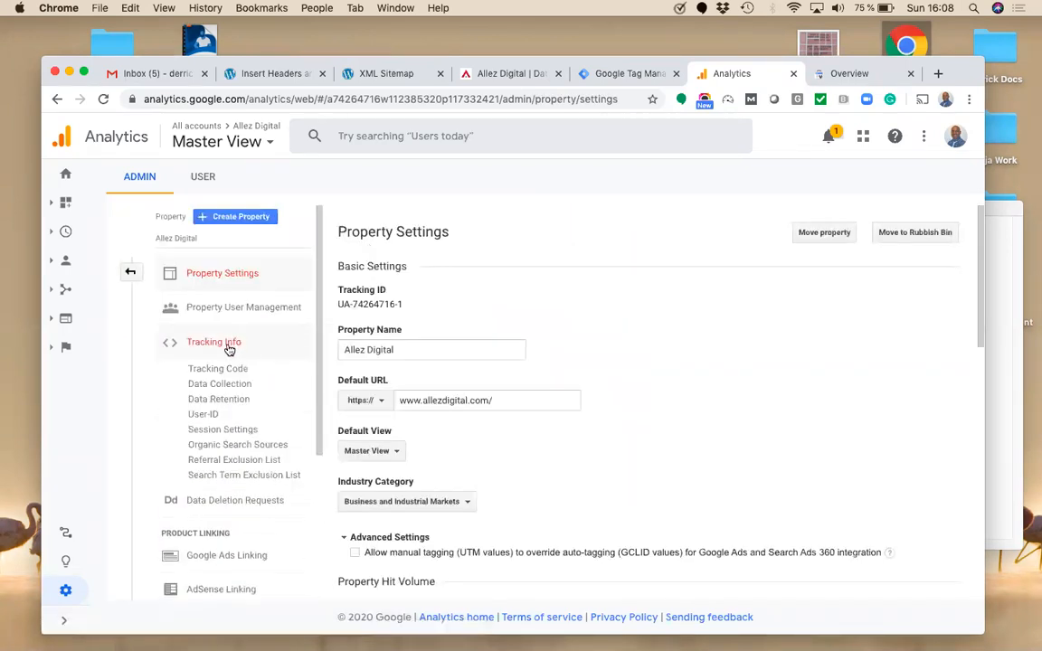
{"action": "left_click", "coordinate": [229, 370]}
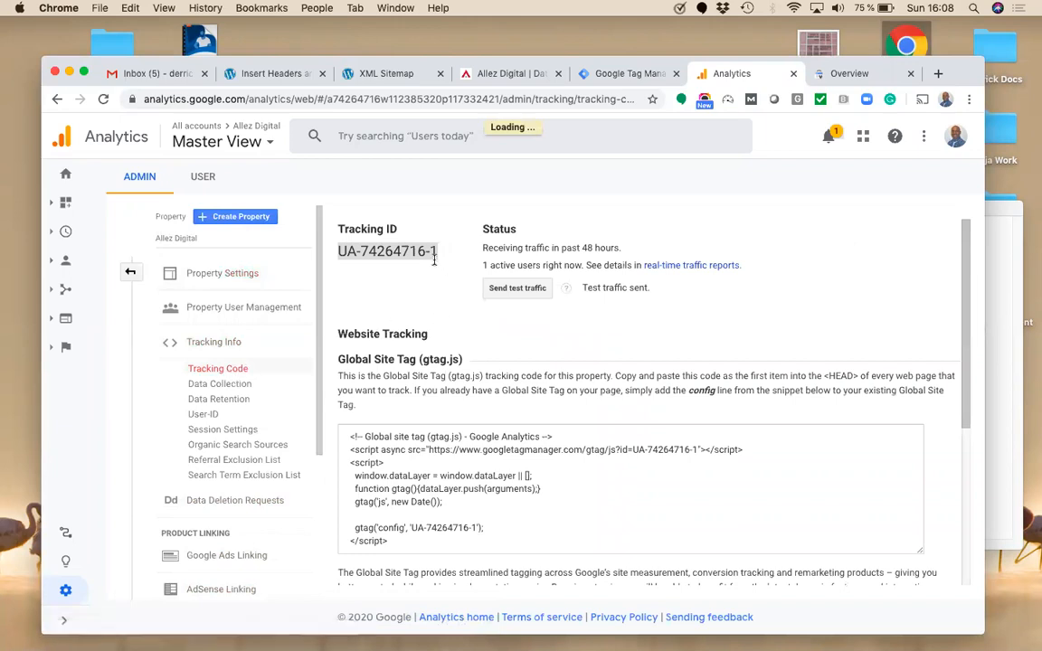
Step: Copy the Tracking ID UA-74264716-1
{"action": "left_click_drag", "start_coordinate": [443, 253], "coordinate": [338, 251]}
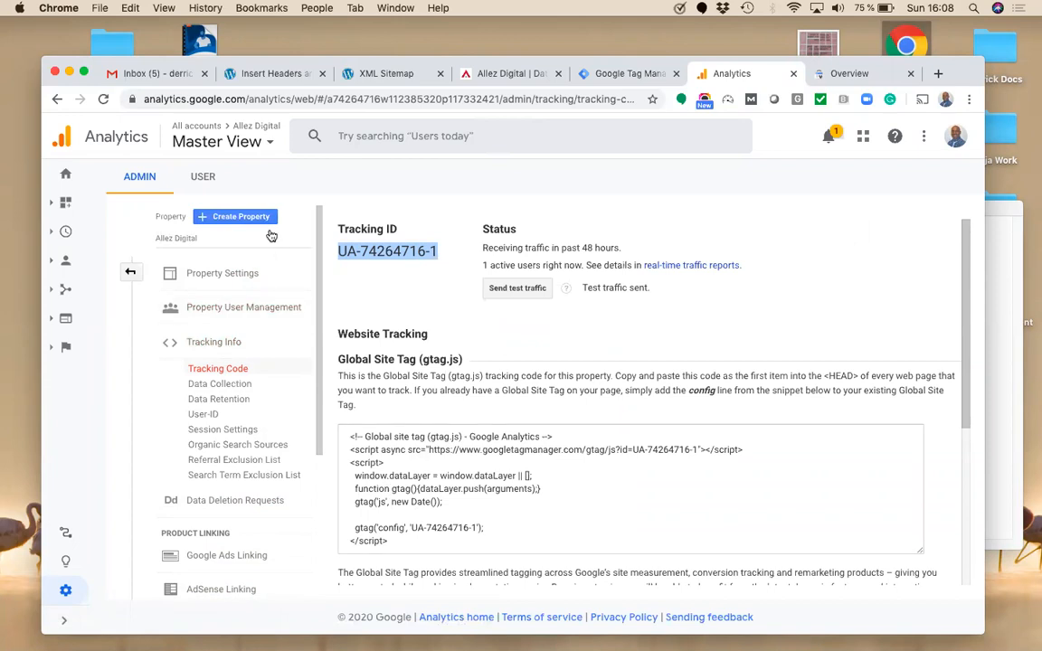
{"action": "left_click", "coordinate": [271, 73]}
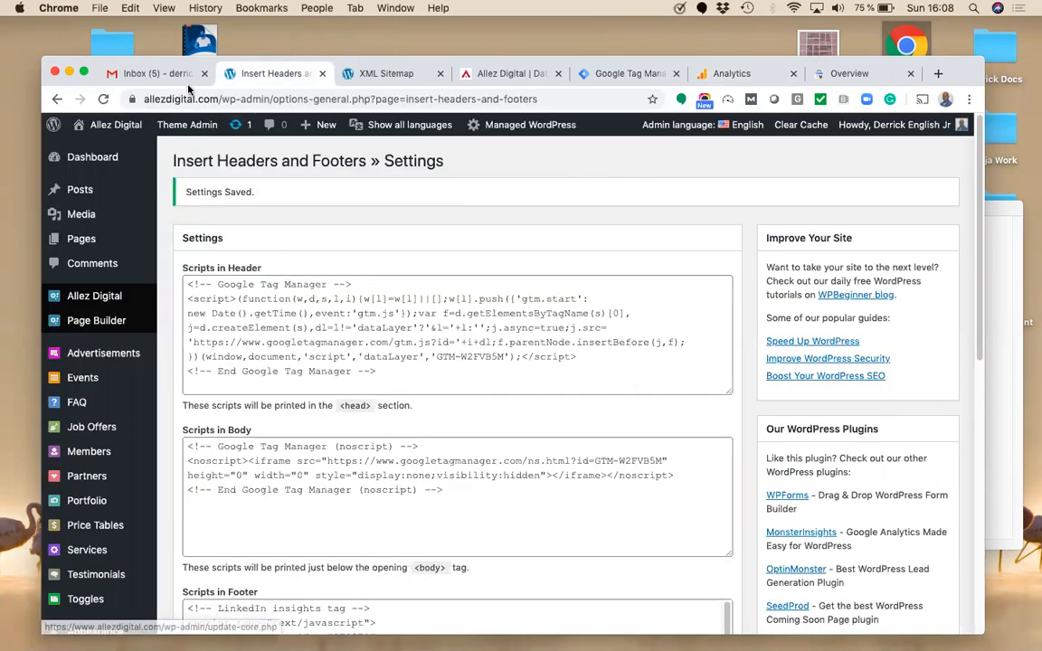
{"action": "left_click", "coordinate": [719, 73]}
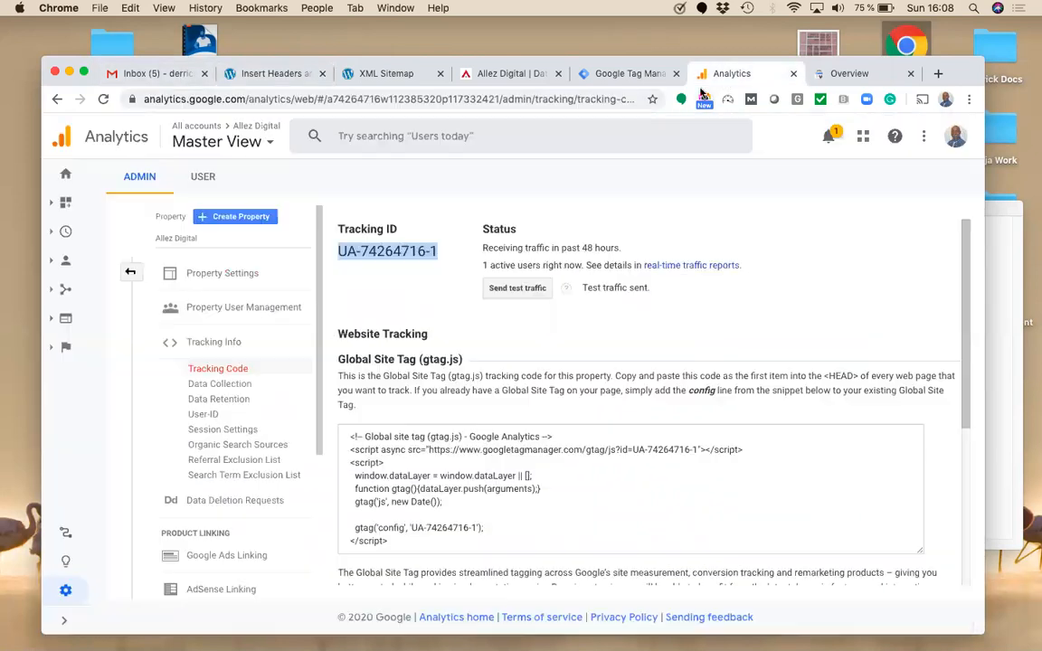
{"action": "left_click_drag", "start_coordinate": [437, 251], "coordinate": [337, 252]}
{"action": "key", "text": "super+c"}
{"action": "left_click", "coordinate": [613, 76]}
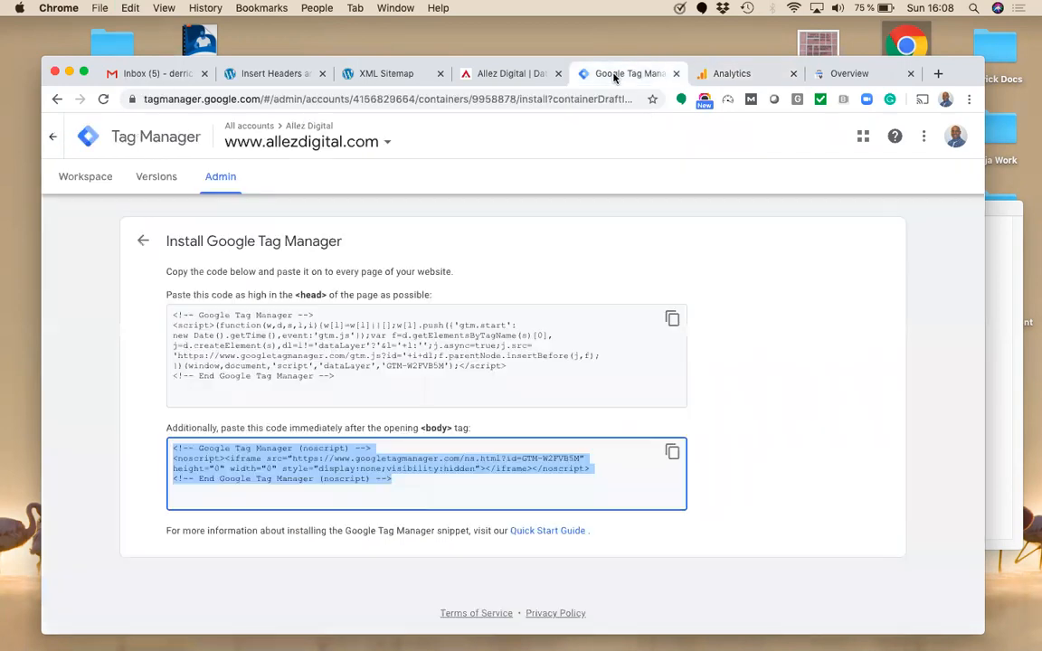
{"action": "left_click", "coordinate": [52, 137]}
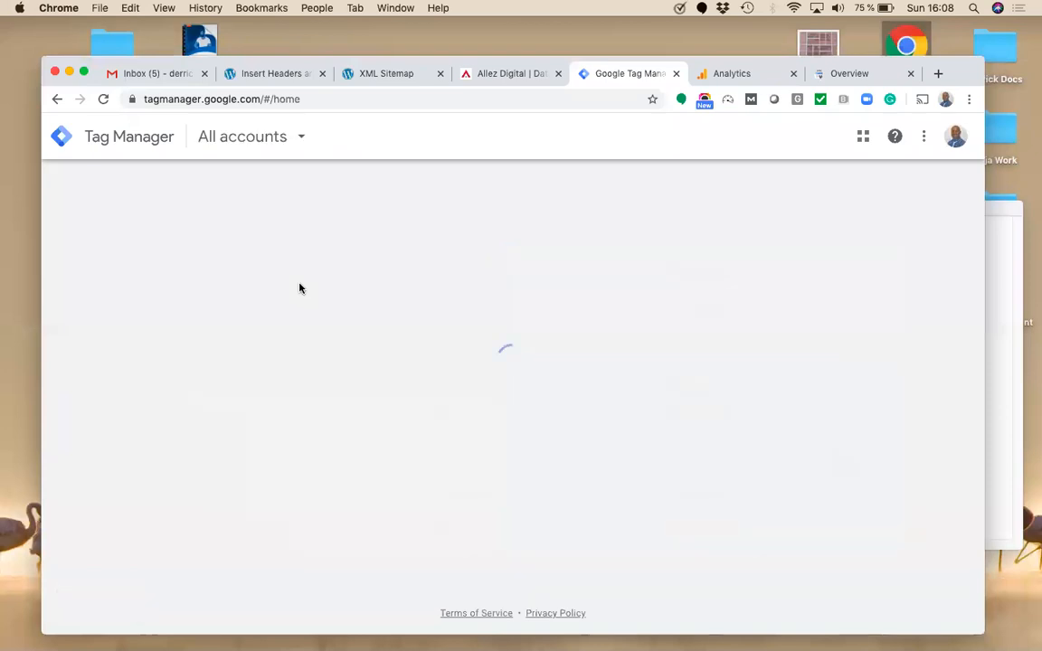
{"action": "left_click", "coordinate": [206, 307]}
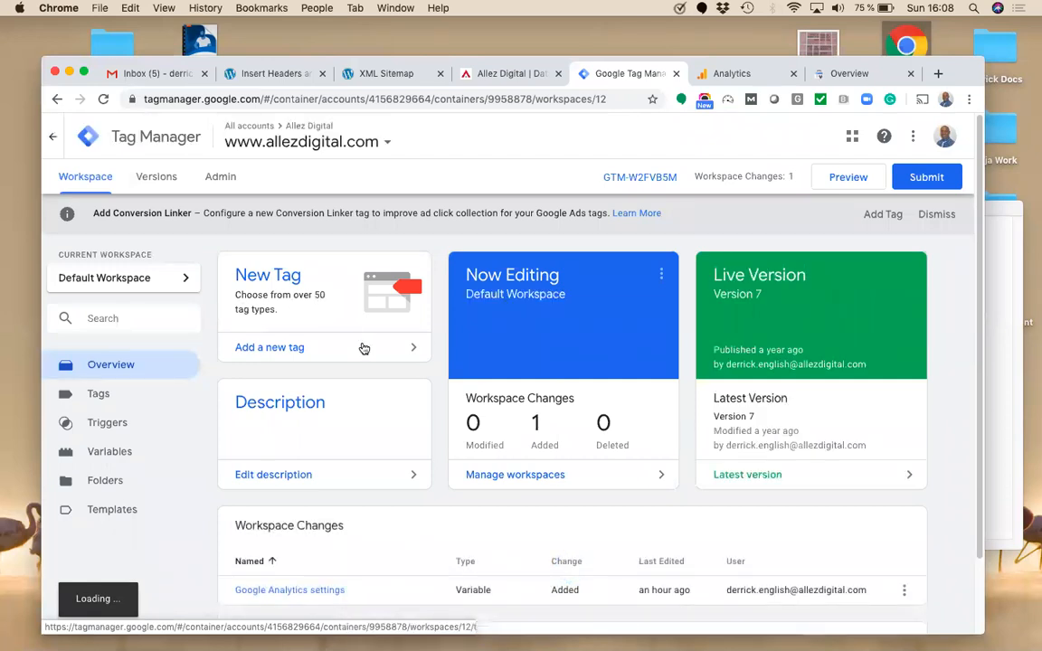
{"action": "left_click", "coordinate": [922, 175]}
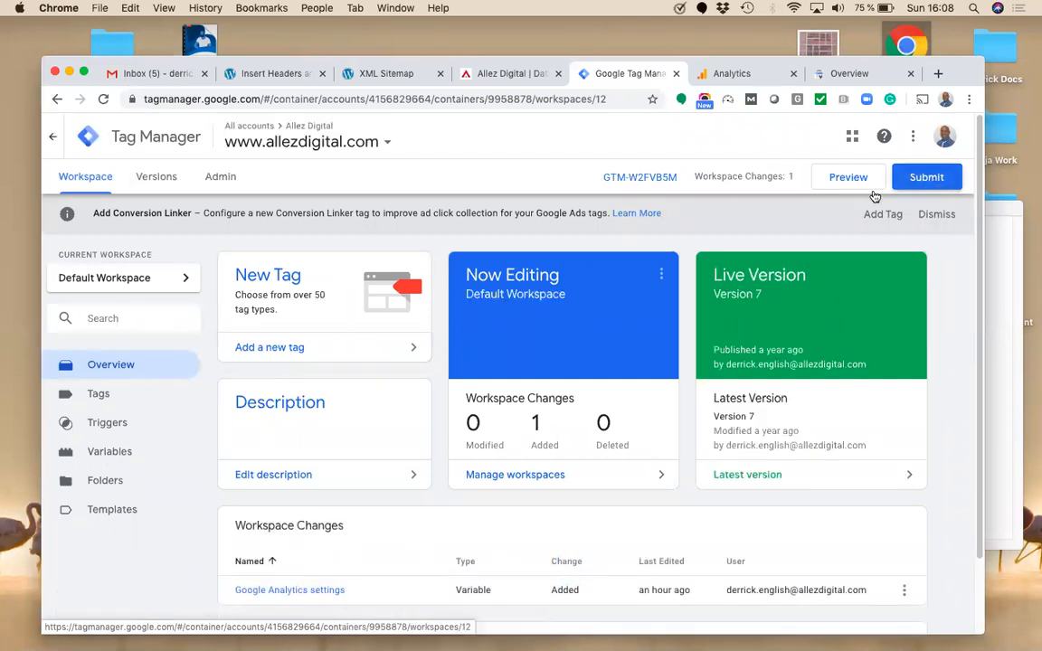
{"action": "left_click", "coordinate": [927, 135]}
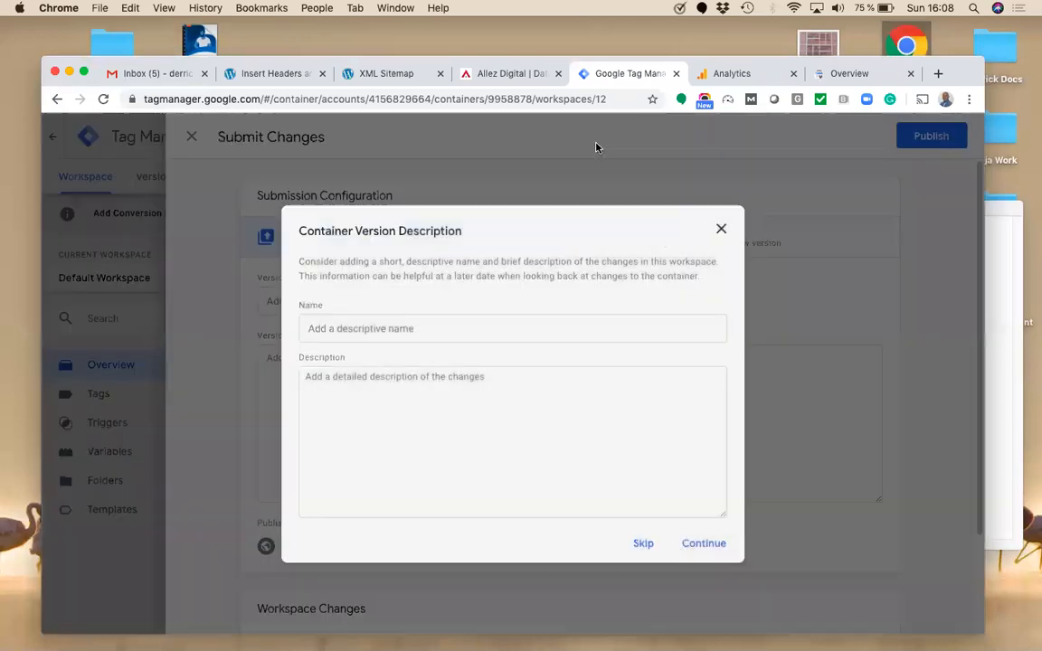
{"action": "left_click", "coordinate": [647, 514]}
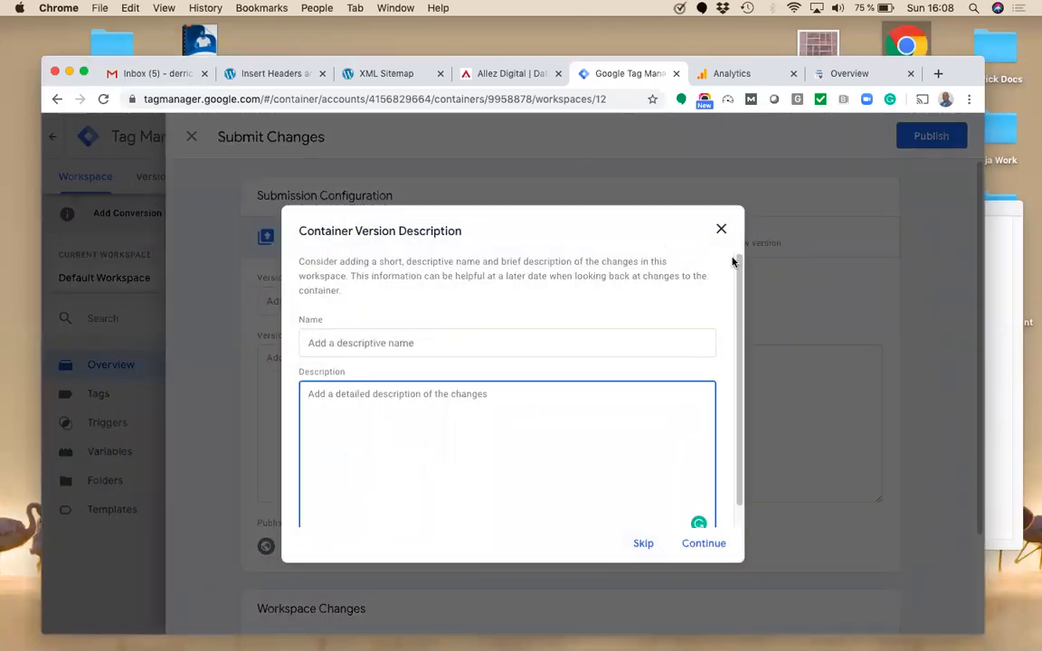
{"action": "left_click", "coordinate": [721, 229]}
{"action": "left_click", "coordinate": [189, 136]}
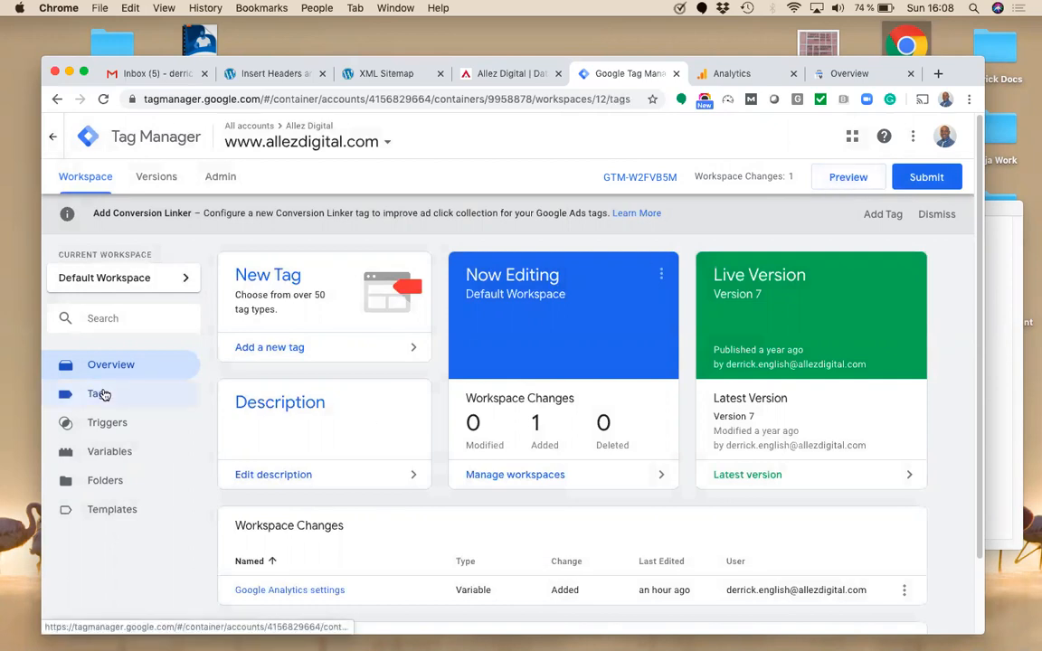
Step: Create a new tag named 'google analytics'
{"action": "left_click", "coordinate": [104, 394]}
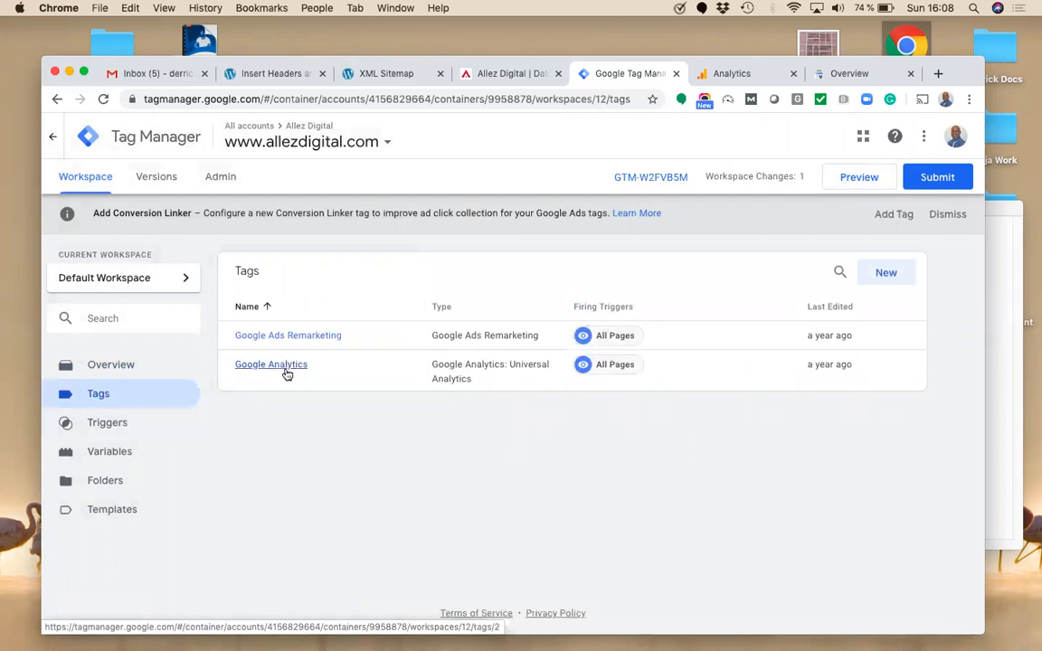
{"action": "left_click", "coordinate": [886, 274]}
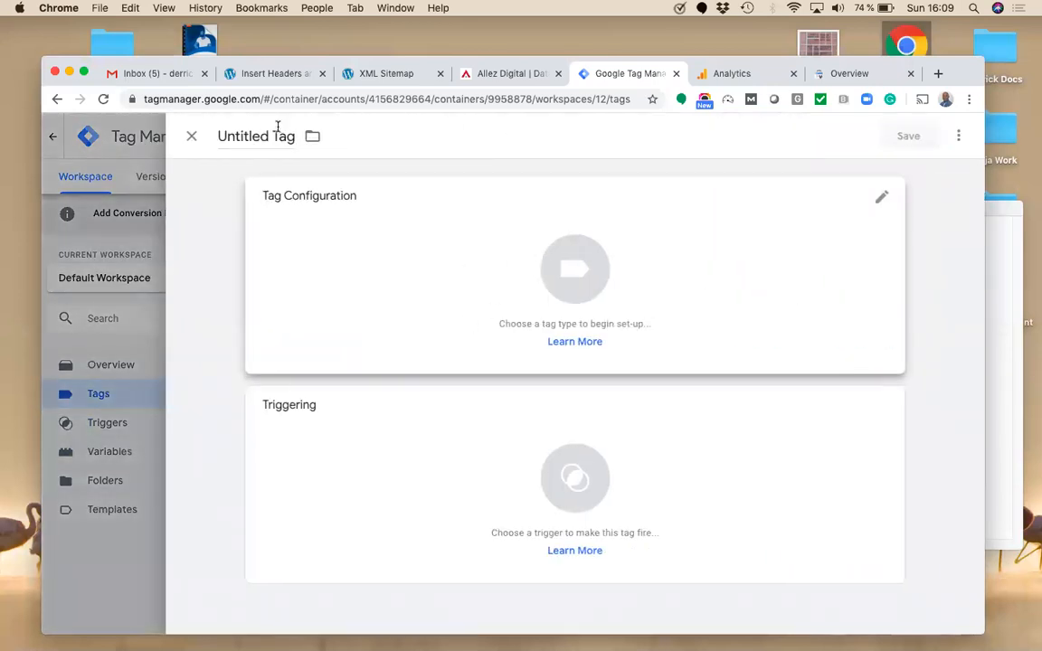
{"action": "left_click", "coordinate": [258, 135]}
{"action": "key", "text": "super+a"}
{"action": "type", "text": "go"}
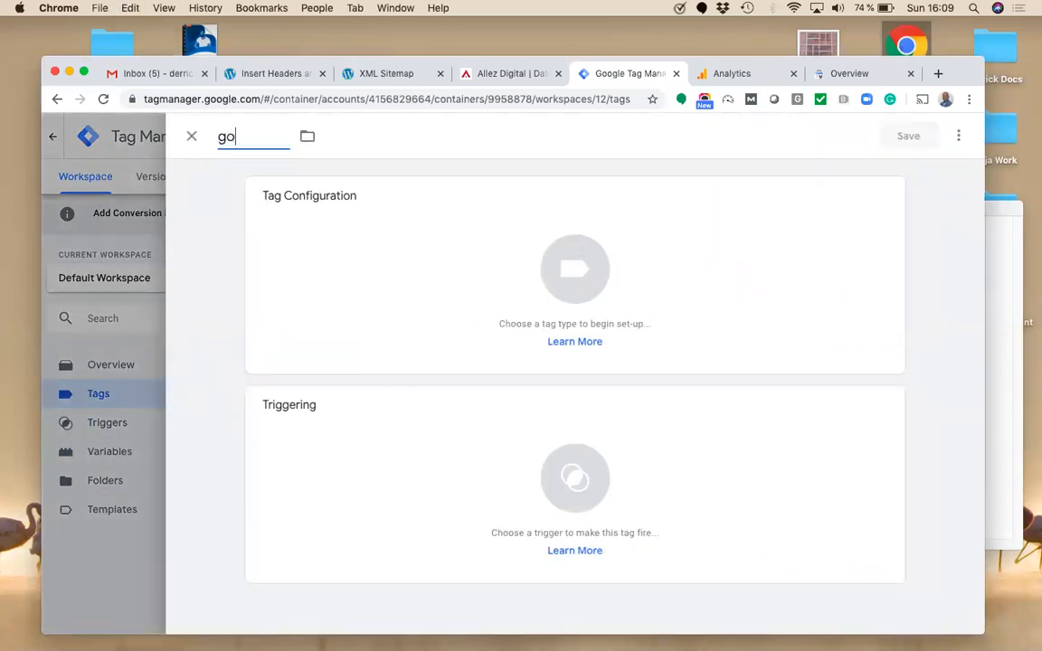
{"action": "type", "text": "ogle analytics"}
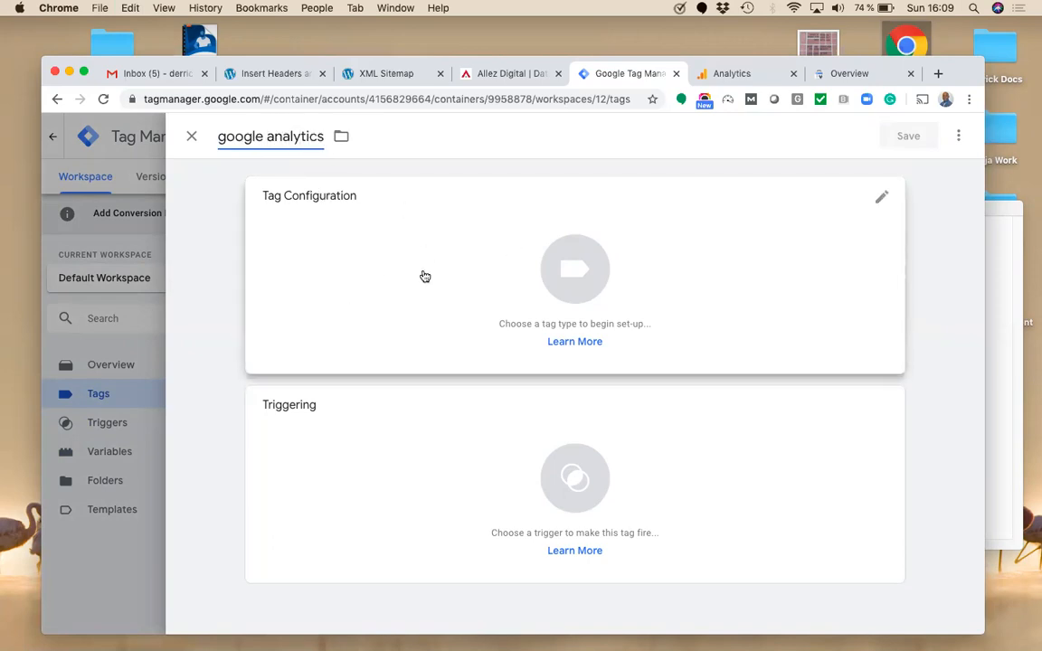
Step: Make it a Universal Analytics Pageview tag with a new settings variable holding the pasted tracking ID
{"action": "left_click", "coordinate": [882, 198]}
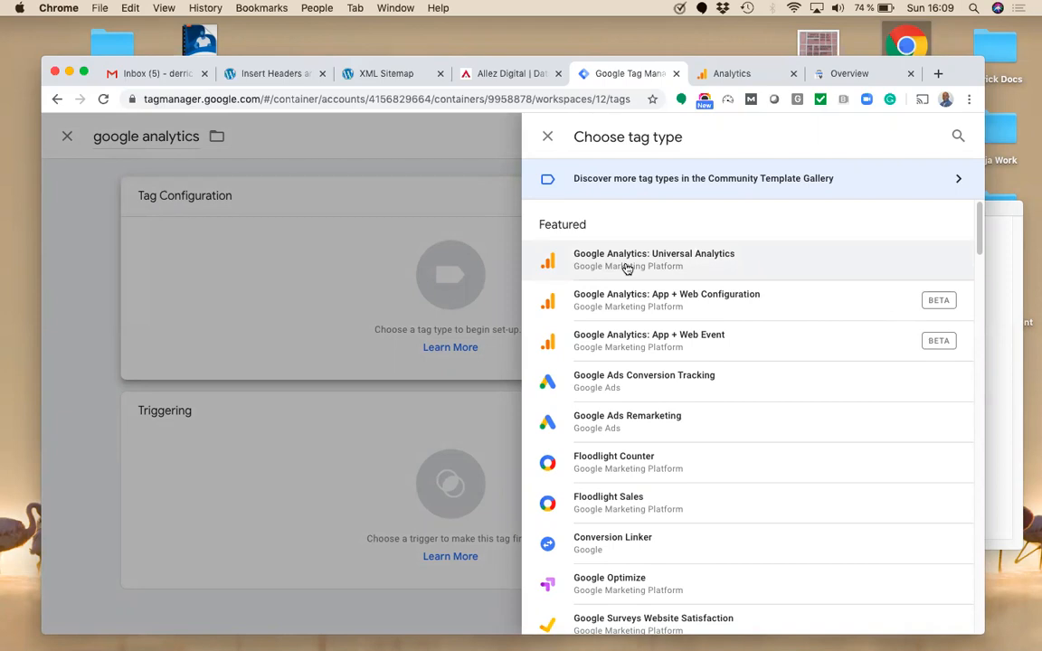
{"action": "left_click", "coordinate": [626, 264]}
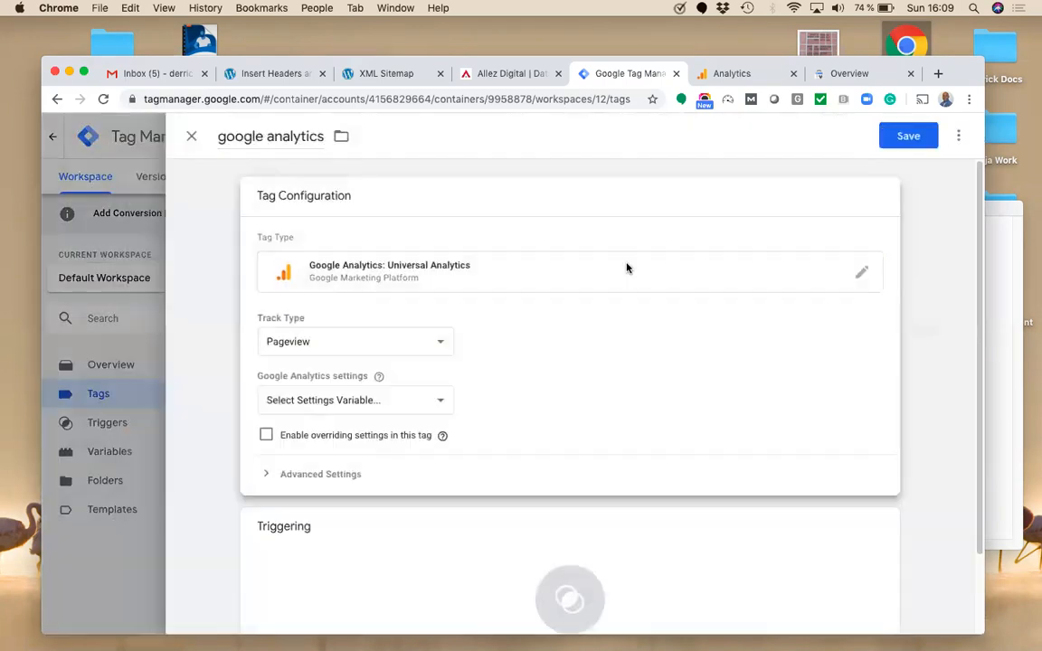
{"action": "left_click", "coordinate": [431, 357]}
{"action": "left_click", "coordinate": [381, 341]}
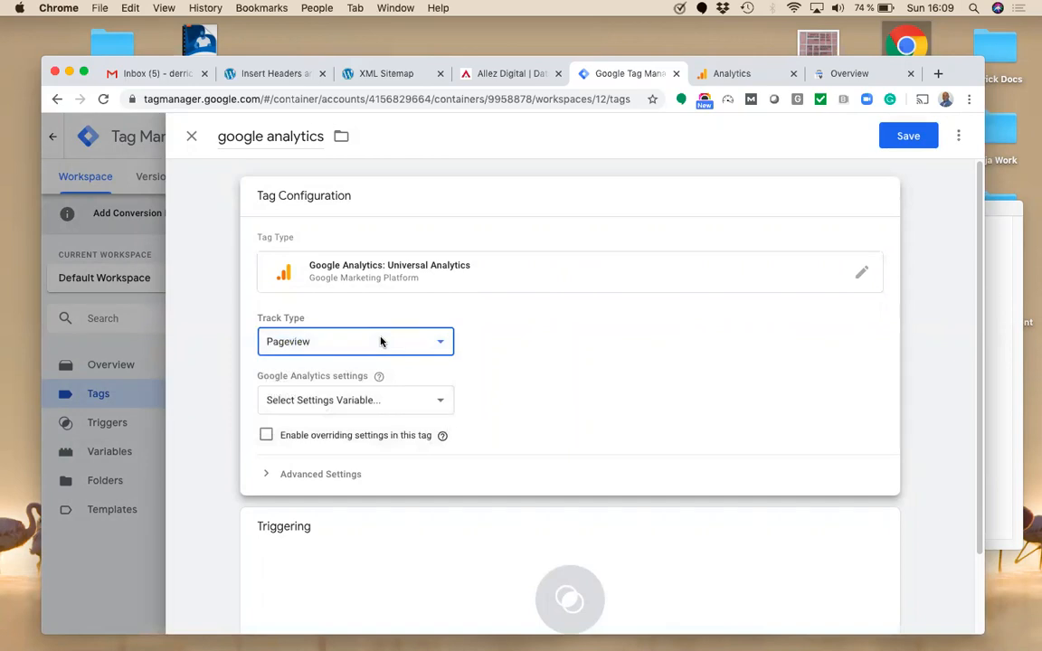
{"action": "left_click", "coordinate": [424, 401]}
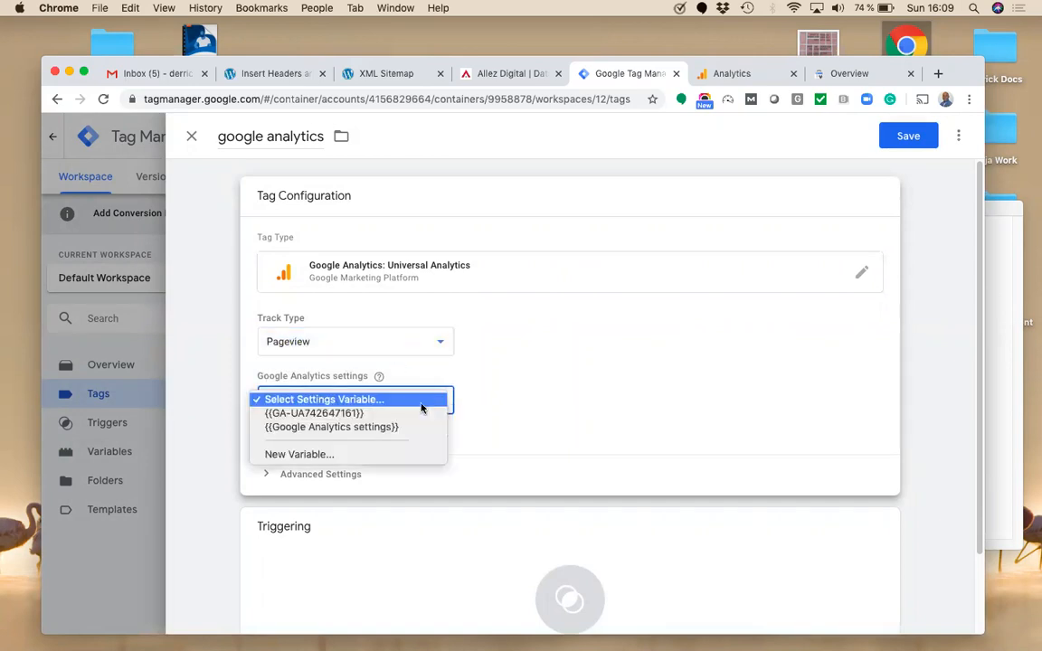
{"action": "left_click", "coordinate": [364, 461]}
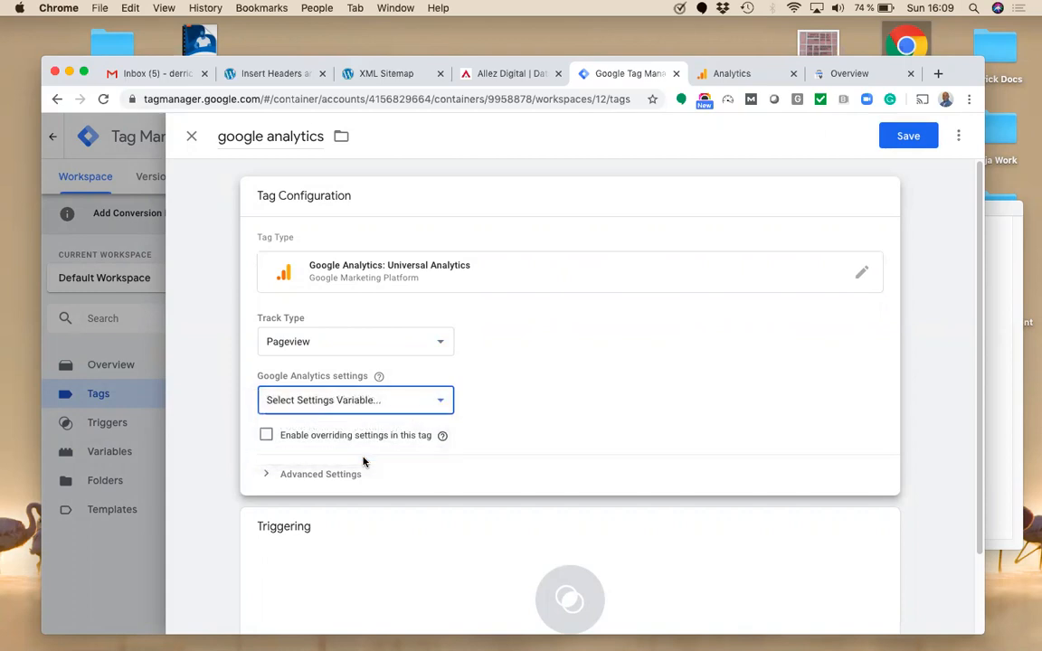
{"action": "left_click", "coordinate": [355, 347]}
{"action": "type", "text": "UA-74264716-1"}
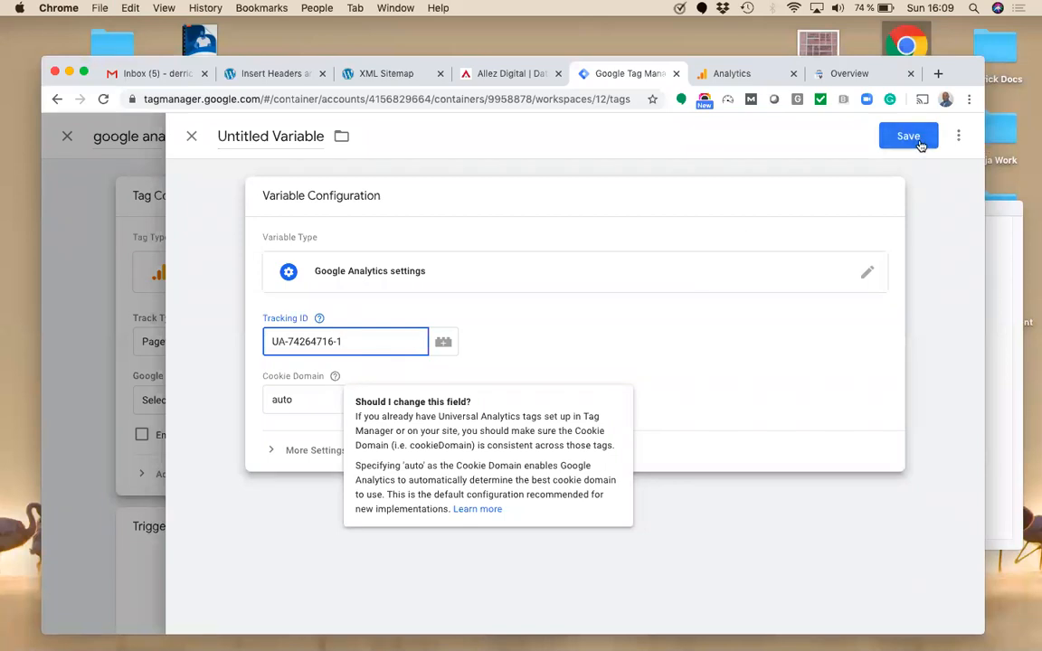
Step: Try renaming the new settings variable, first to the tracking ID, then to 'goo'
{"action": "left_click", "coordinate": [270, 136]}
{"action": "key", "text": "super+a"}
{"action": "type", "text": "UA-74264716-1"}
{"action": "key", "text": "super+a"}
{"action": "type", "text": "googl"}
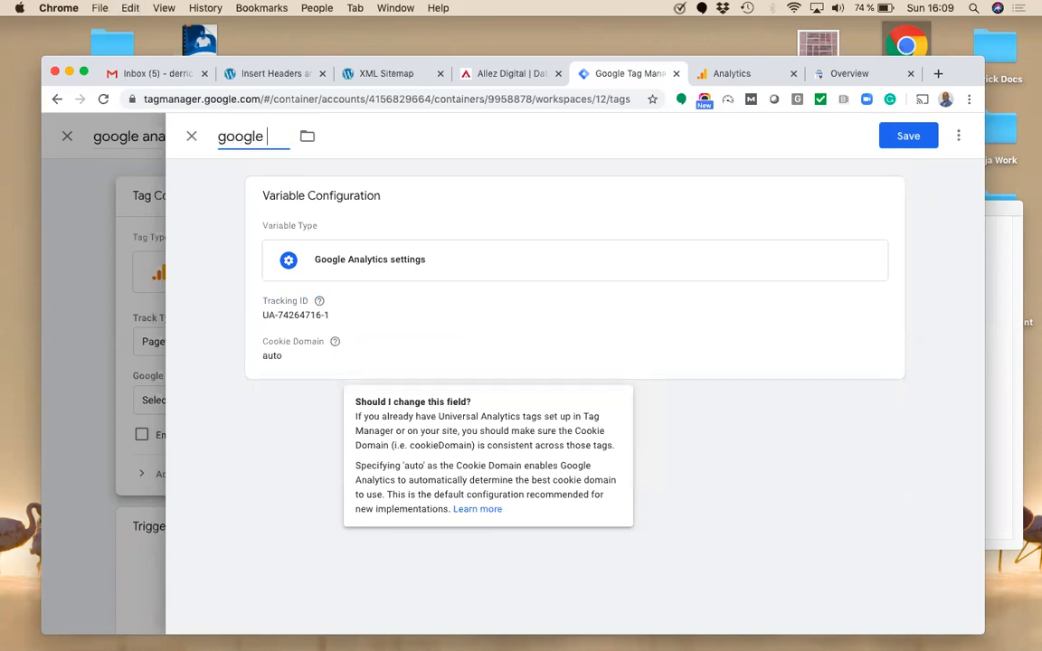
{"action": "key", "text": "super+a"}
{"action": "type", "text": "UA-74264716-1"}
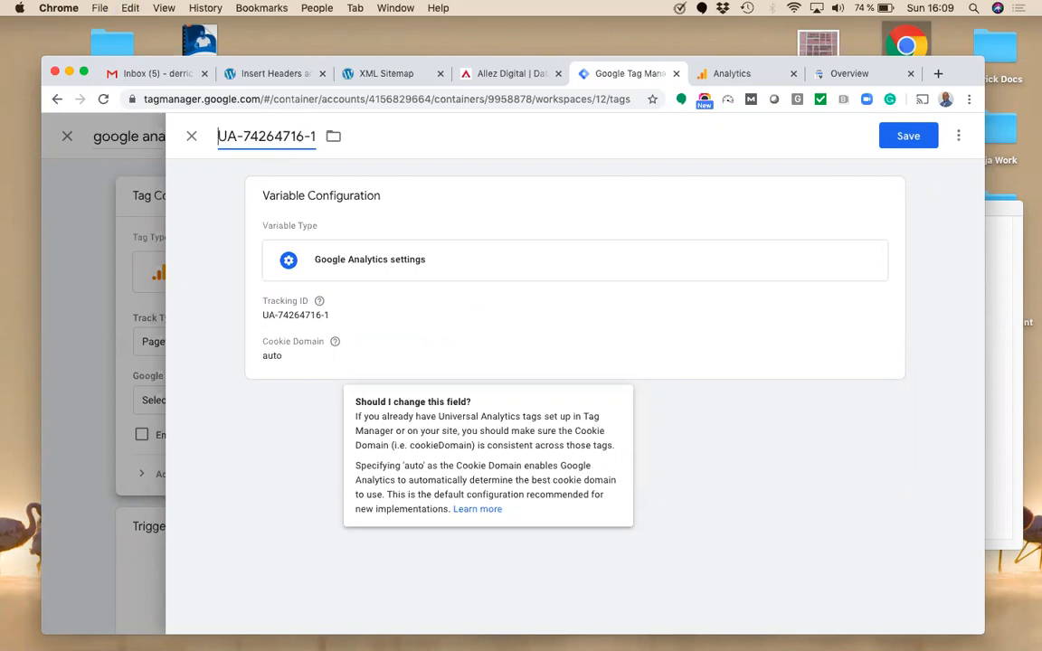
{"action": "key", "text": "super+a"}
{"action": "type", "text": "goo"}
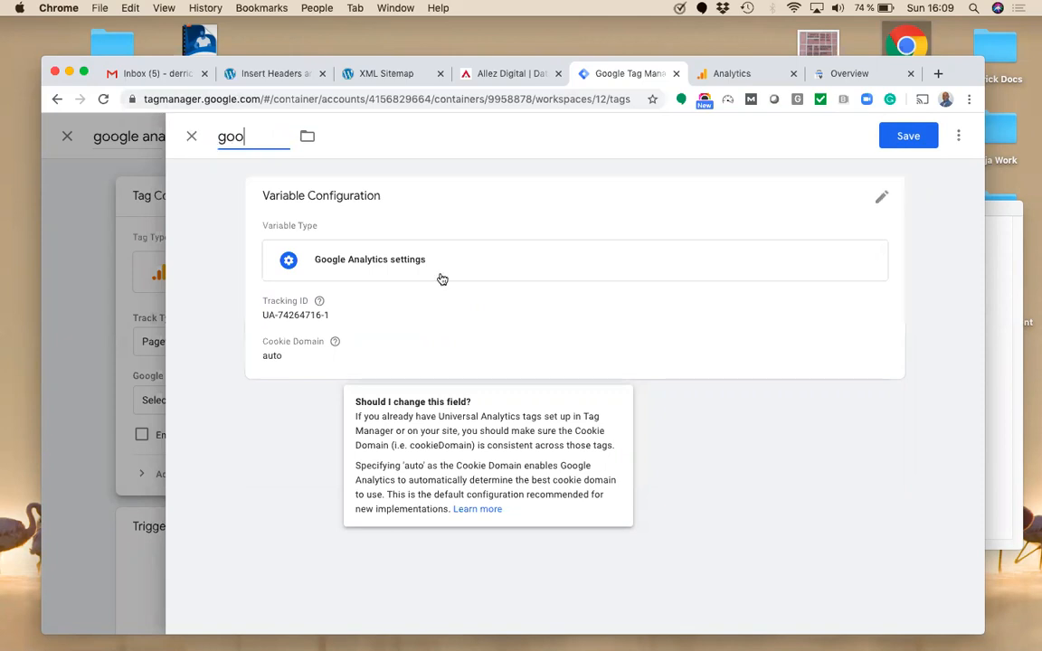
Step: Discard the unsaved settings variable and close the google analytics tag editor
{"action": "left_click", "coordinate": [191, 136]}
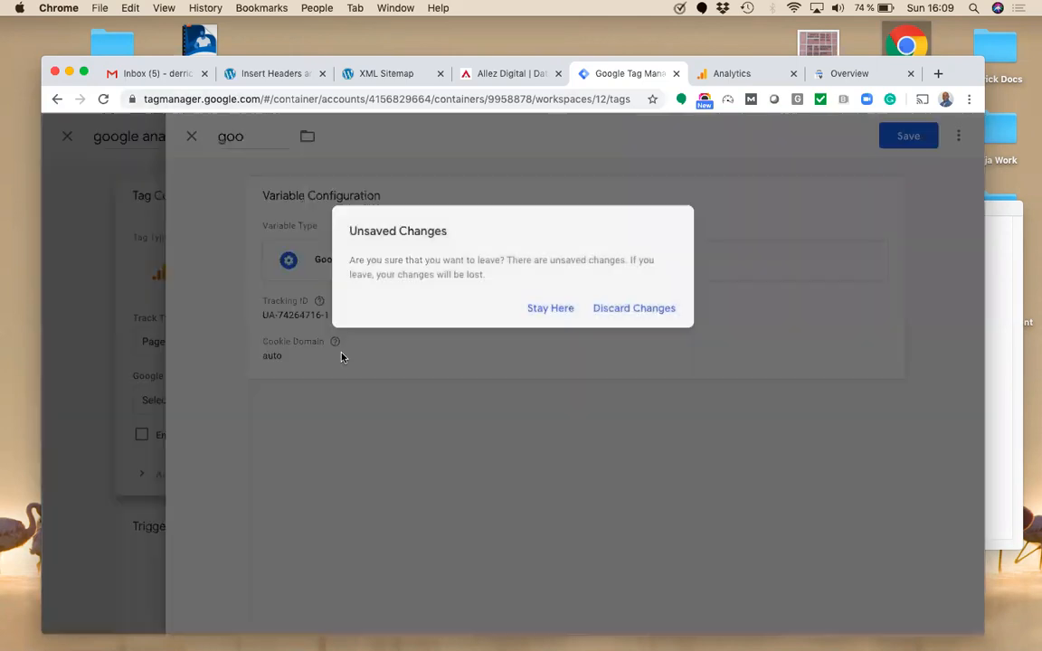
{"action": "left_click", "coordinate": [638, 309]}
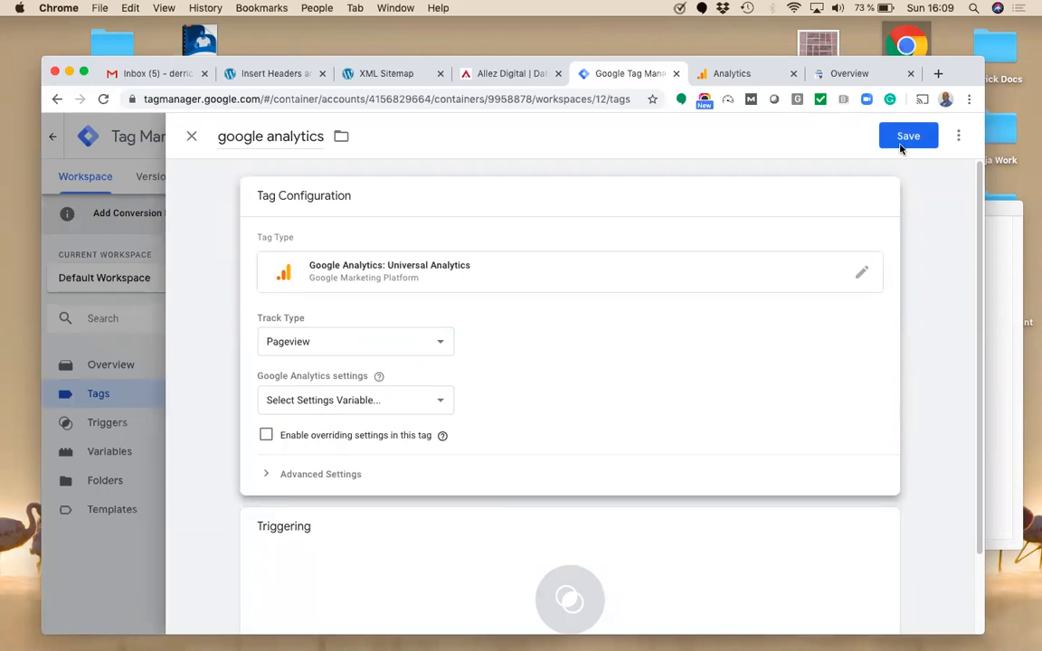
{"action": "left_click", "coordinate": [191, 135]}
Step: Discard the unfinished tag and review the existing Google Analytics tag firing on All Pages
{"action": "left_click", "coordinate": [631, 318]}
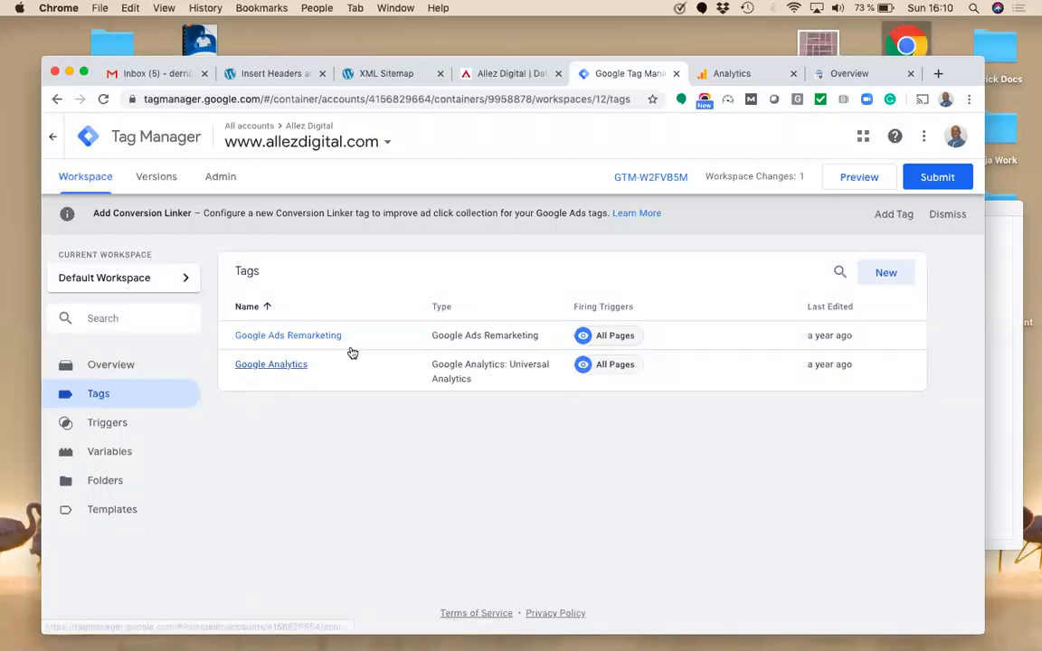
{"action": "left_click", "coordinate": [299, 367]}
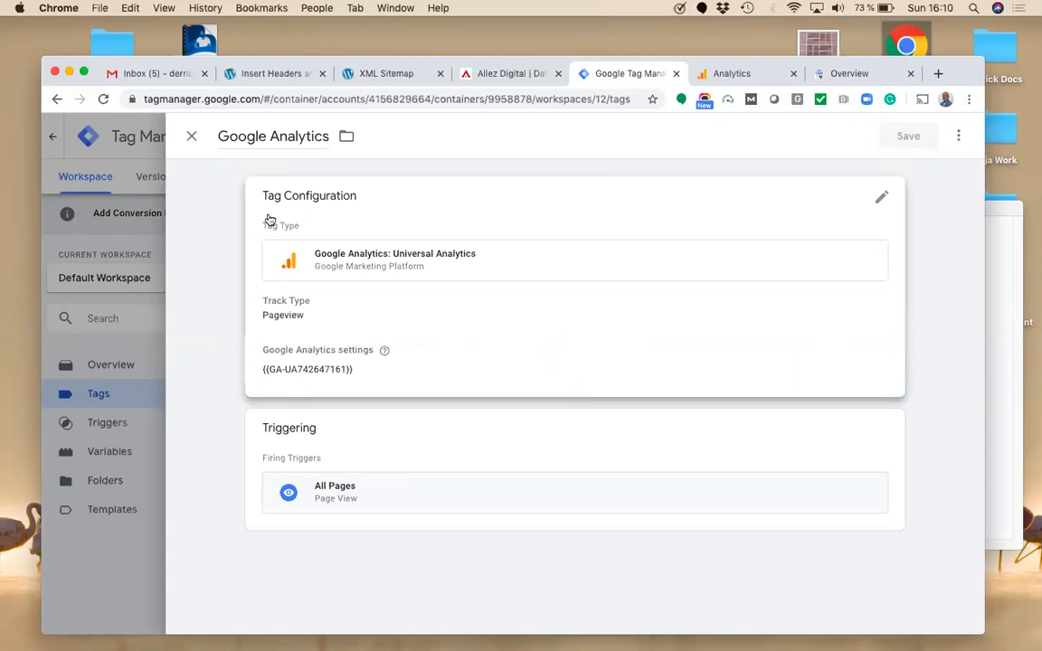
{"action": "left_click", "coordinate": [191, 136]}
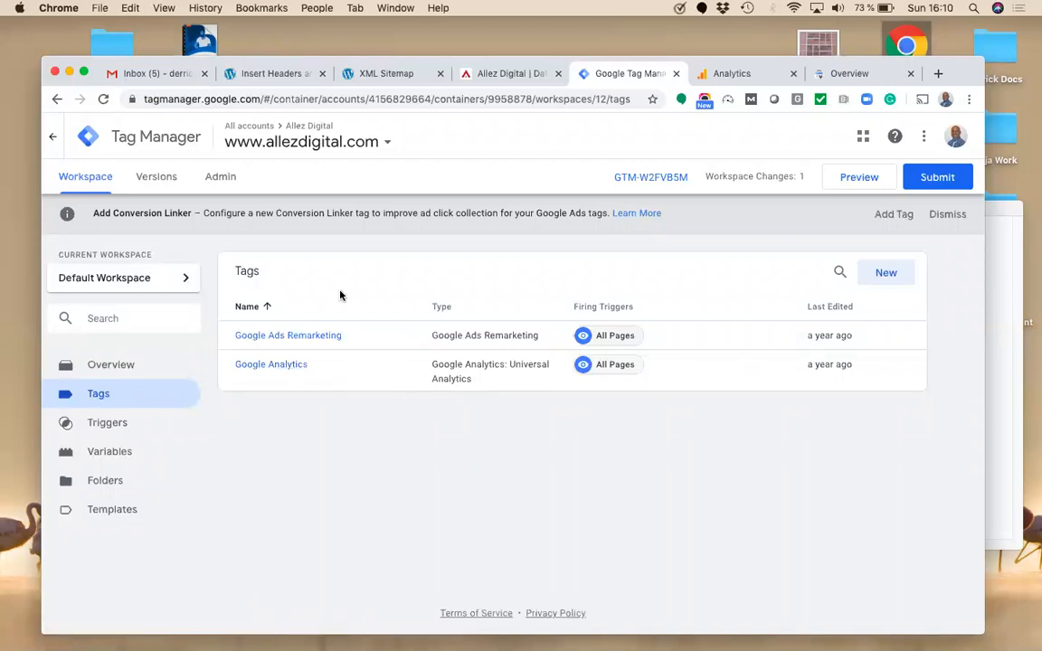
Step: Save the WordPress Insert Headers and Footers settings again, then return to the GTM tag list
{"action": "left_click", "coordinate": [276, 74]}
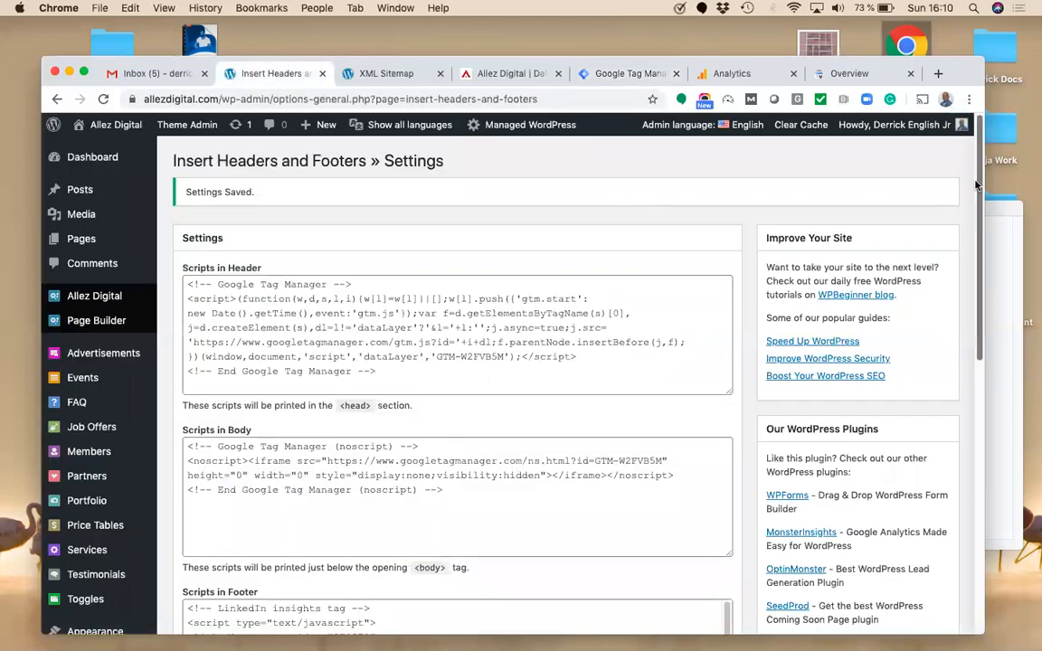
{"action": "scroll", "coordinate": [429, 499], "scroll_direction": "down", "scroll_amount": 10}
{"action": "left_click", "coordinate": [200, 191]}
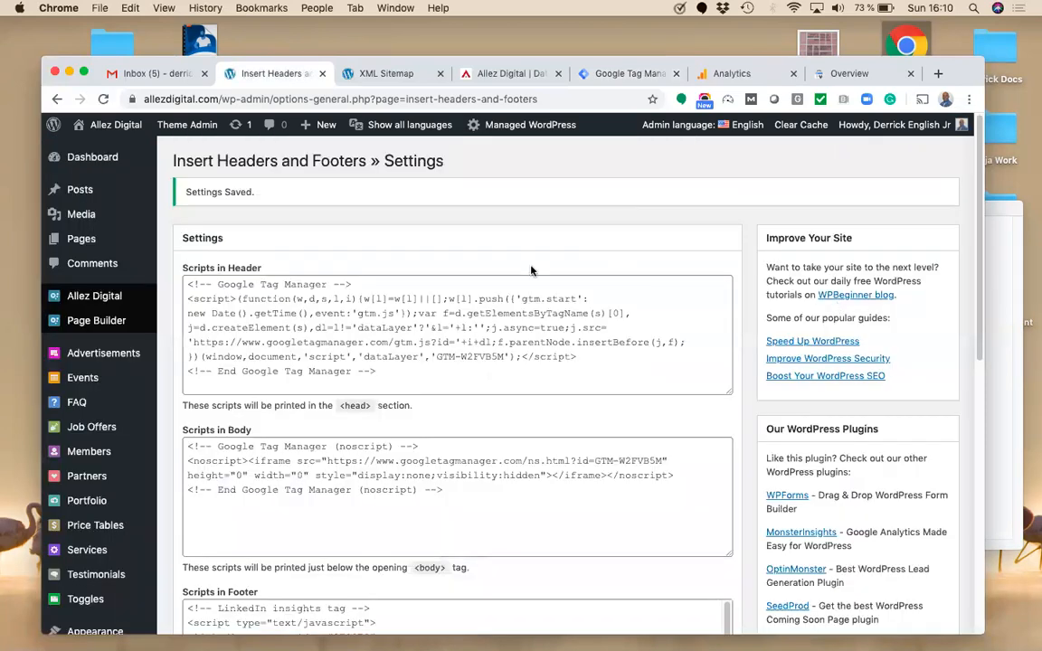
{"action": "left_click", "coordinate": [761, 81]}
{"action": "left_click", "coordinate": [624, 73]}
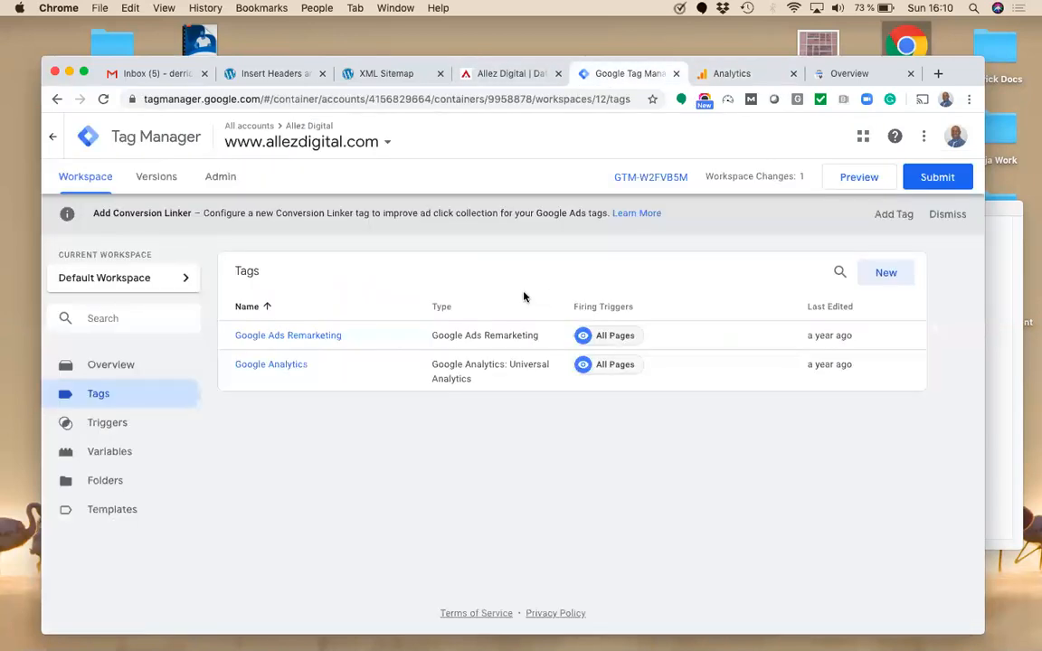
Step: Publish the workspace changes as Version 8 without a description, then reopen the Tags list
{"action": "left_click", "coordinate": [937, 176]}
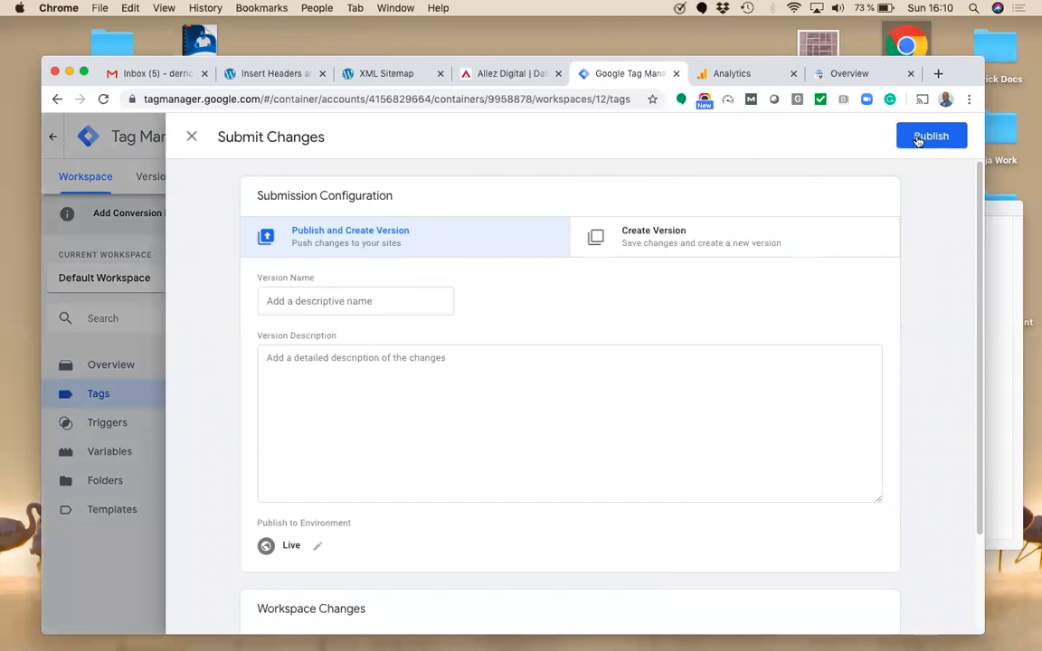
{"action": "left_click", "coordinate": [918, 141]}
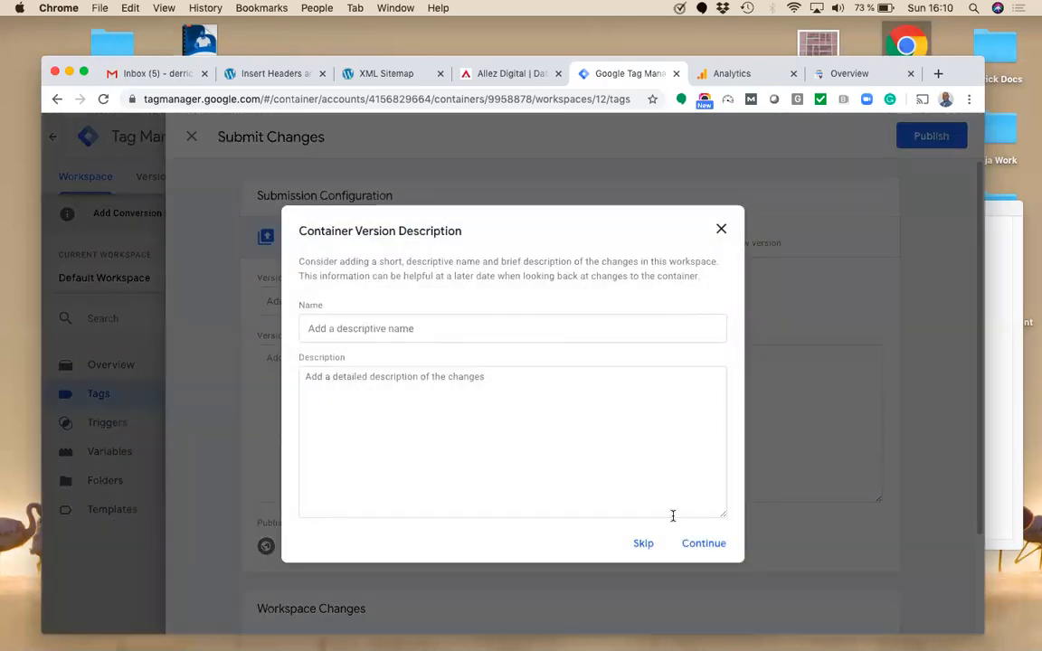
{"action": "left_click", "coordinate": [702, 543]}
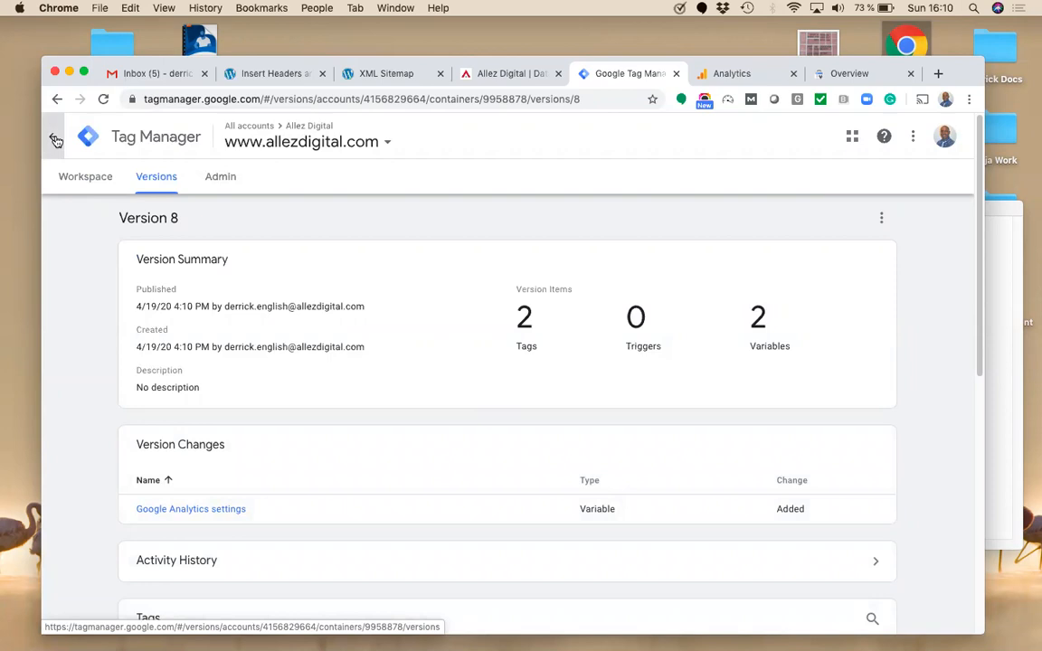
{"action": "left_click", "coordinate": [80, 177]}
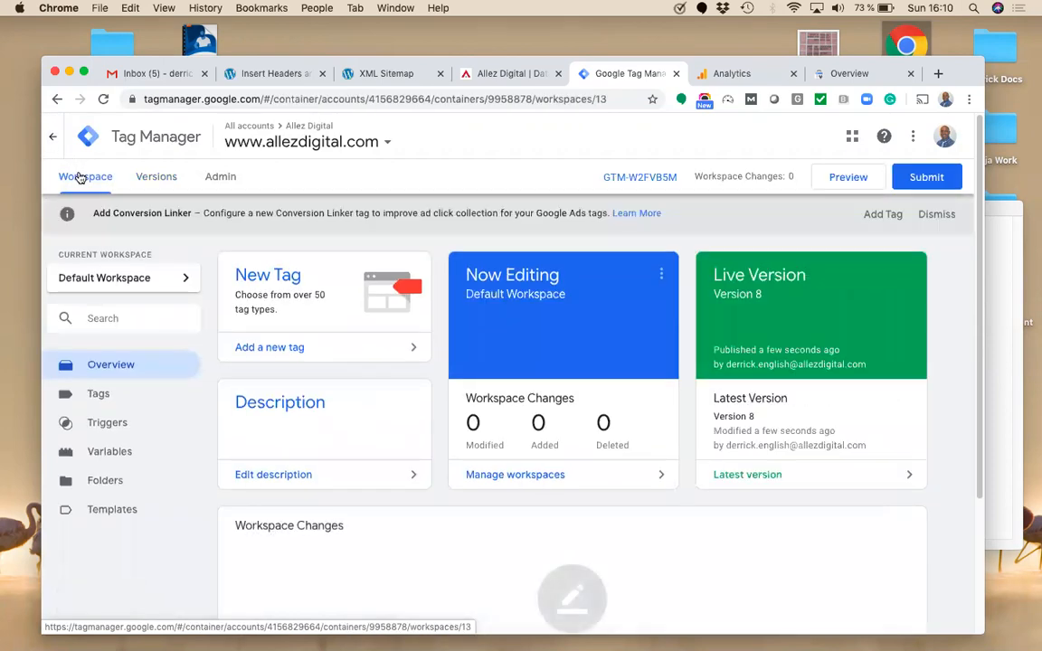
{"action": "left_click", "coordinate": [99, 394]}
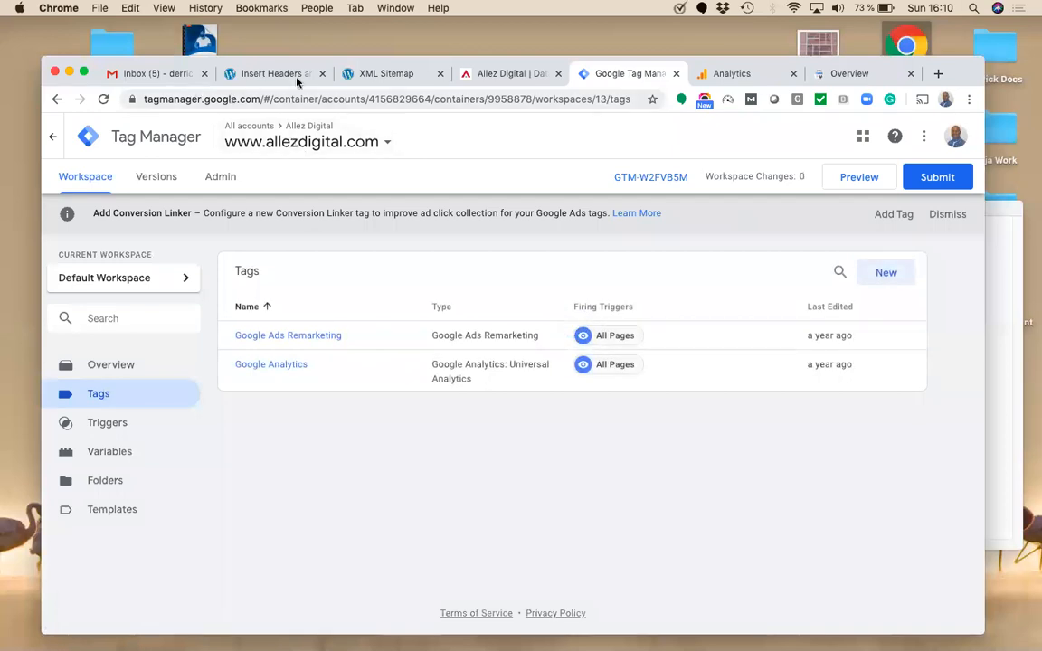
{"action": "left_click", "coordinate": [726, 73]}
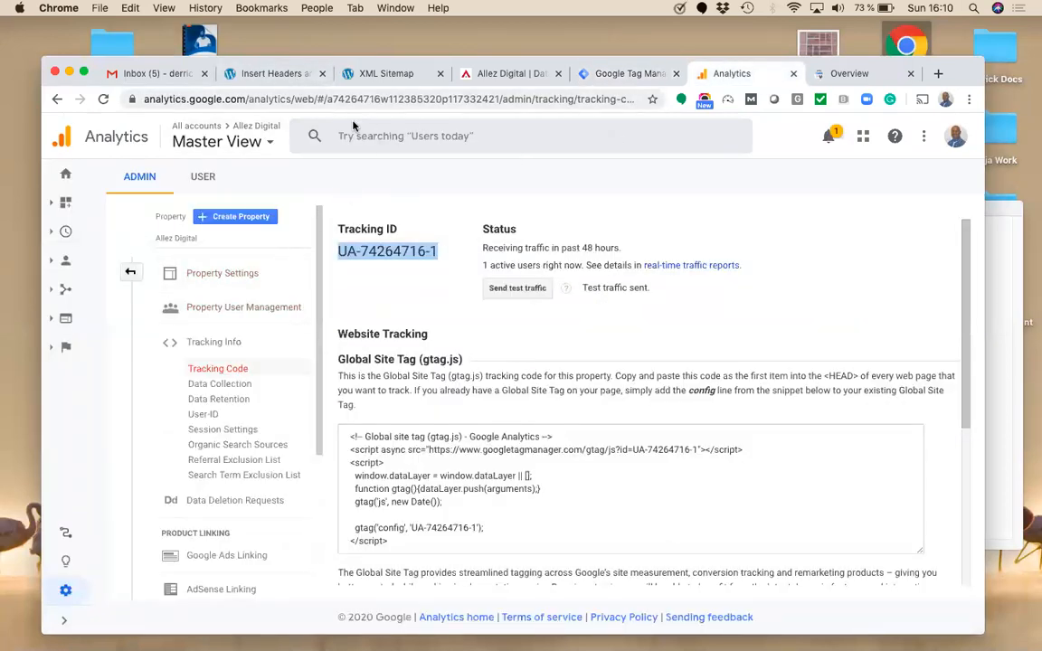
Step: Send test traffic from the UA-74264716-1 tracking code page, then return to Analytics Home
{"action": "key", "text": "Return"}
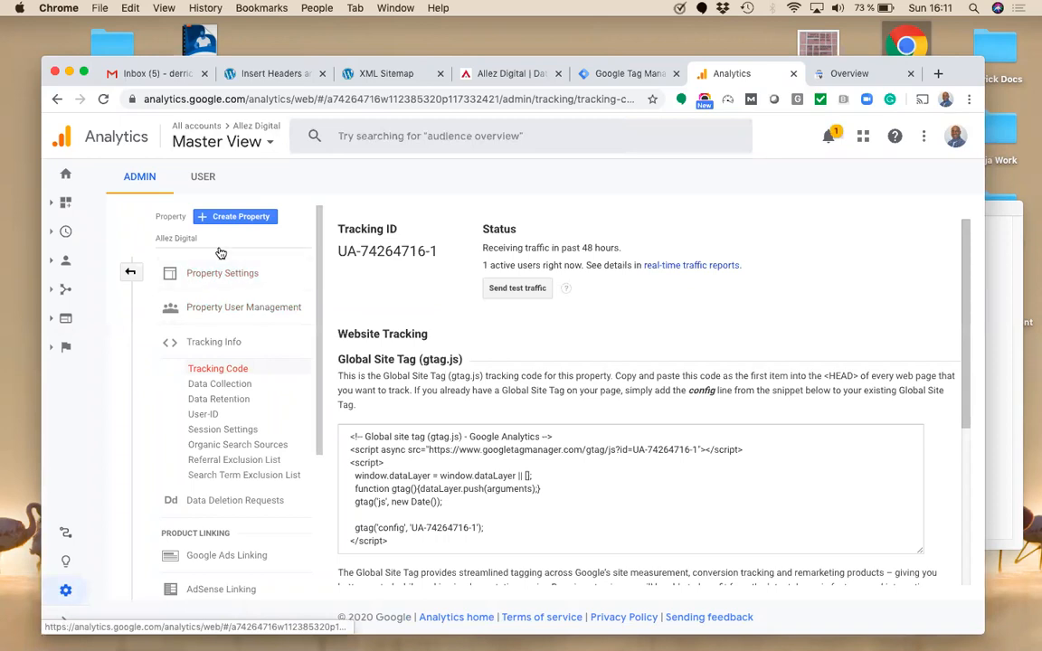
{"action": "left_click", "coordinate": [129, 273]}
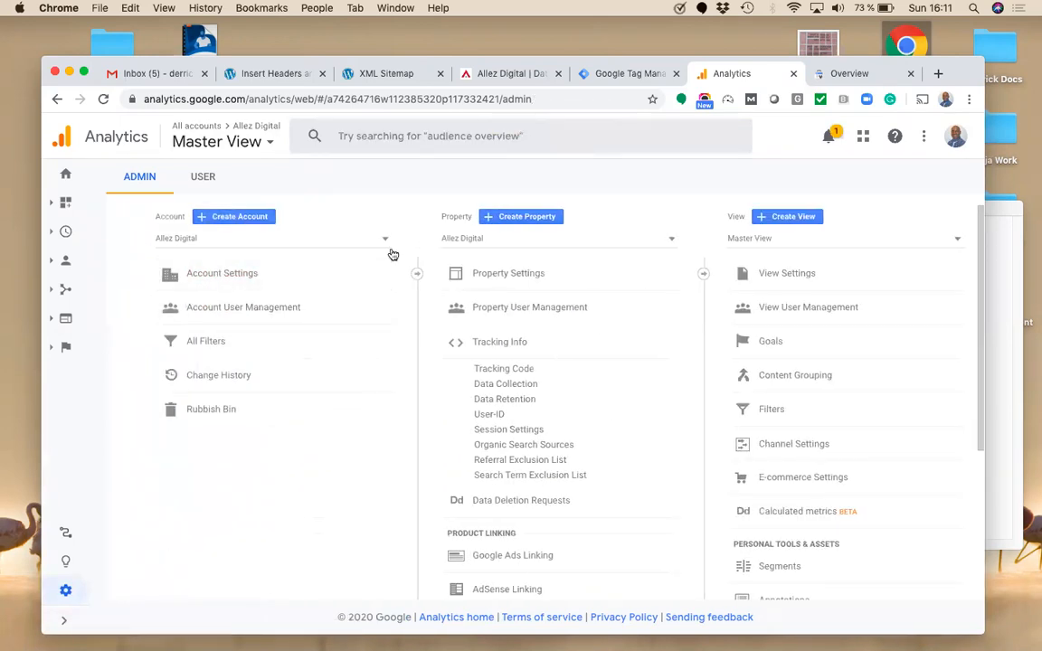
{"action": "left_click", "coordinate": [523, 370]}
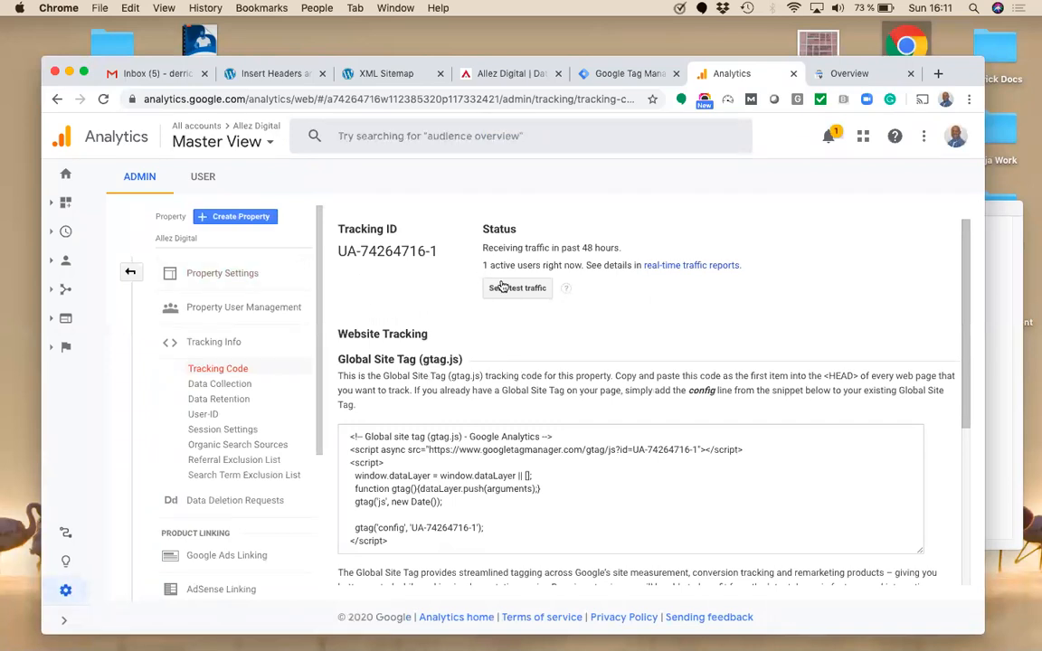
{"action": "left_click", "coordinate": [511, 289]}
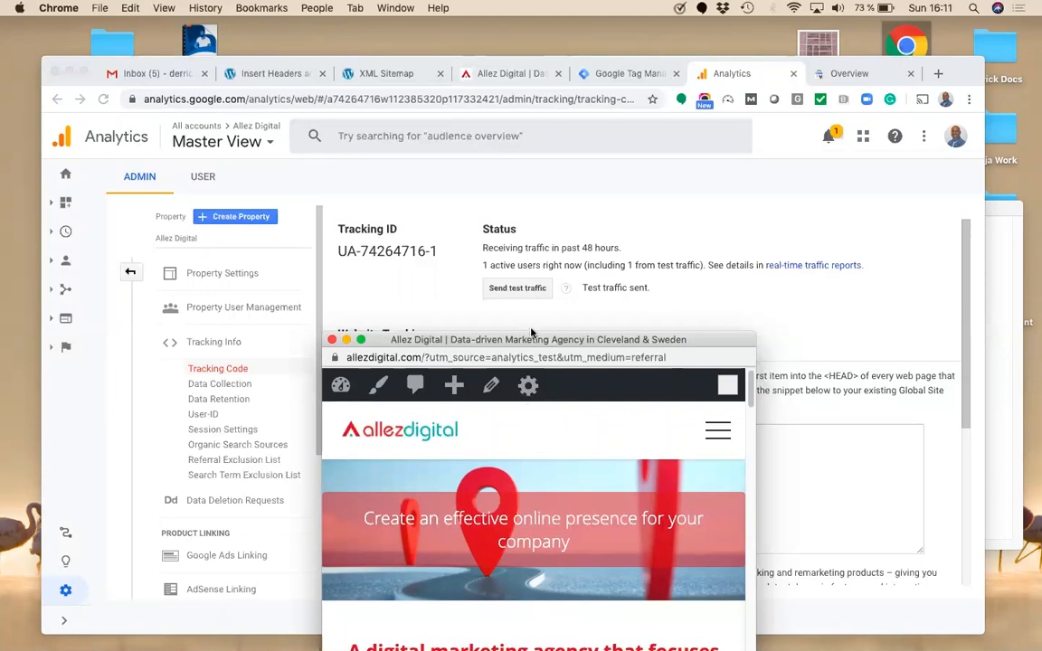
{"action": "left_click", "coordinate": [331, 340]}
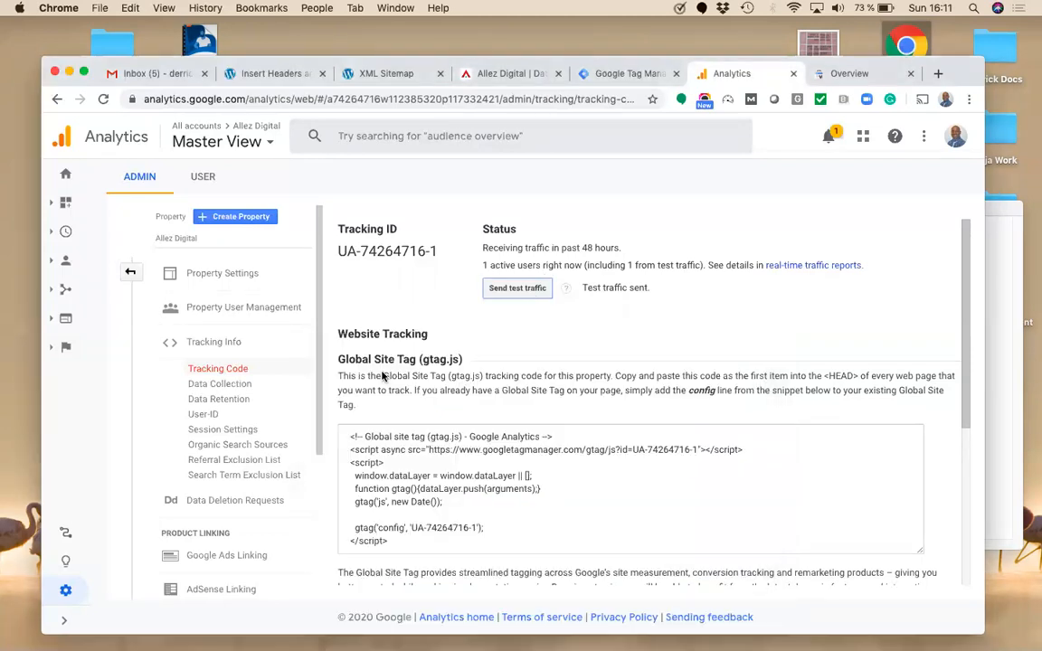
{"action": "left_click", "coordinate": [66, 177]}
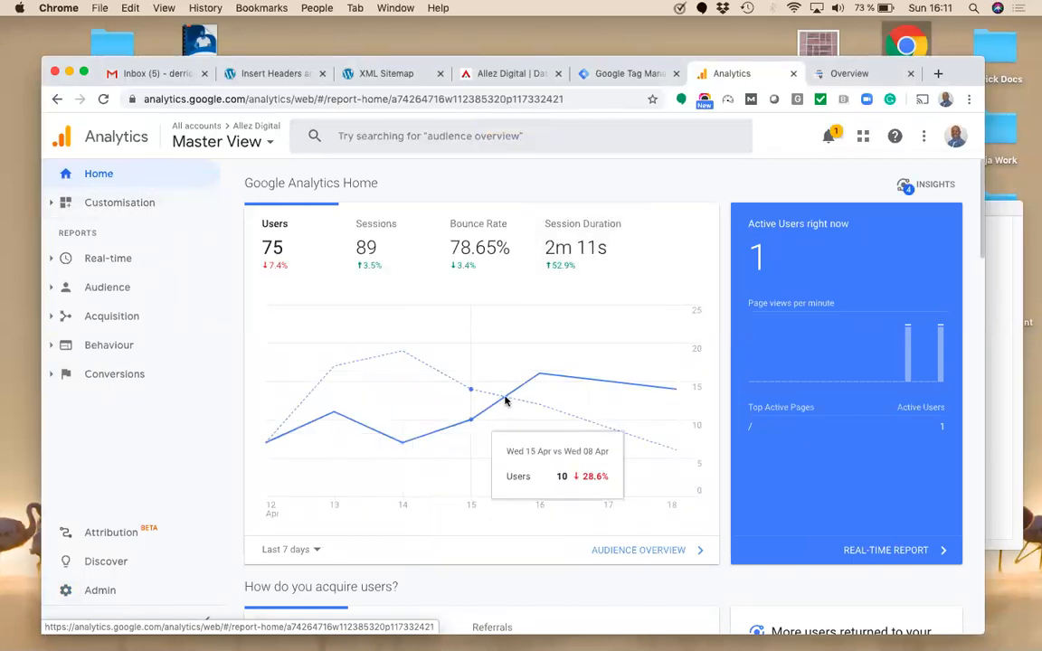
{"action": "left_click", "coordinate": [843, 74]}
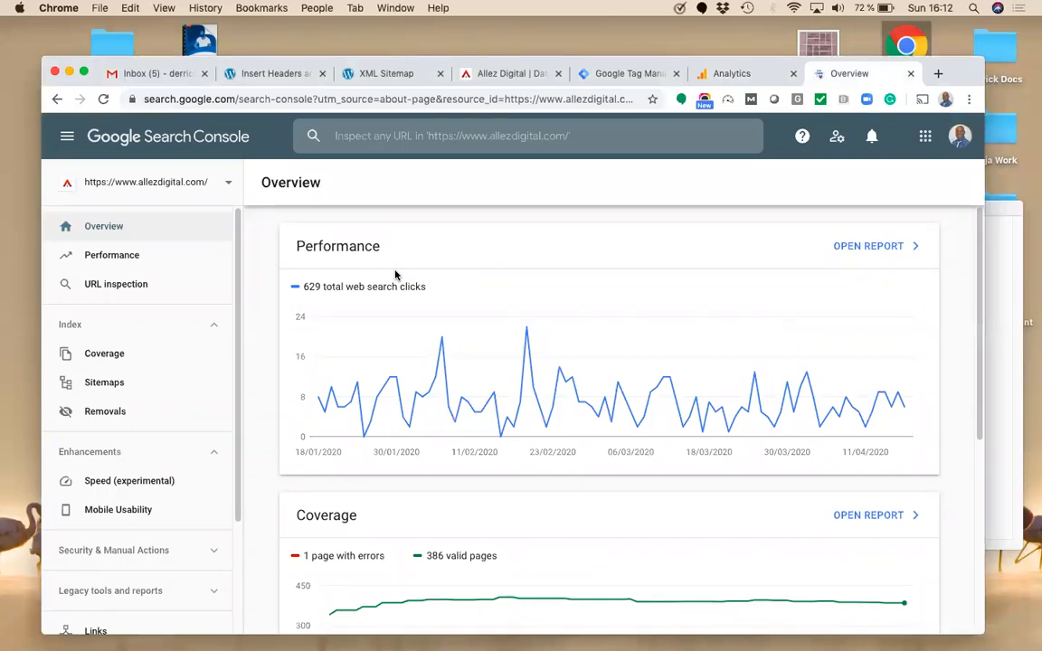
{"action": "left_click", "coordinate": [222, 105]}
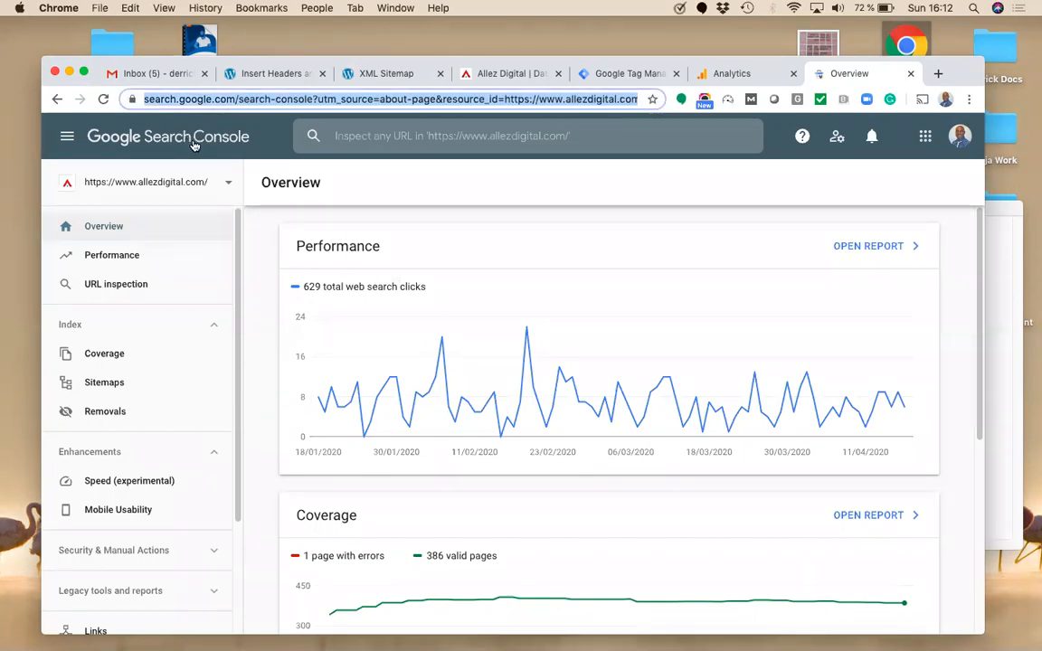
{"action": "left_click", "coordinate": [206, 186]}
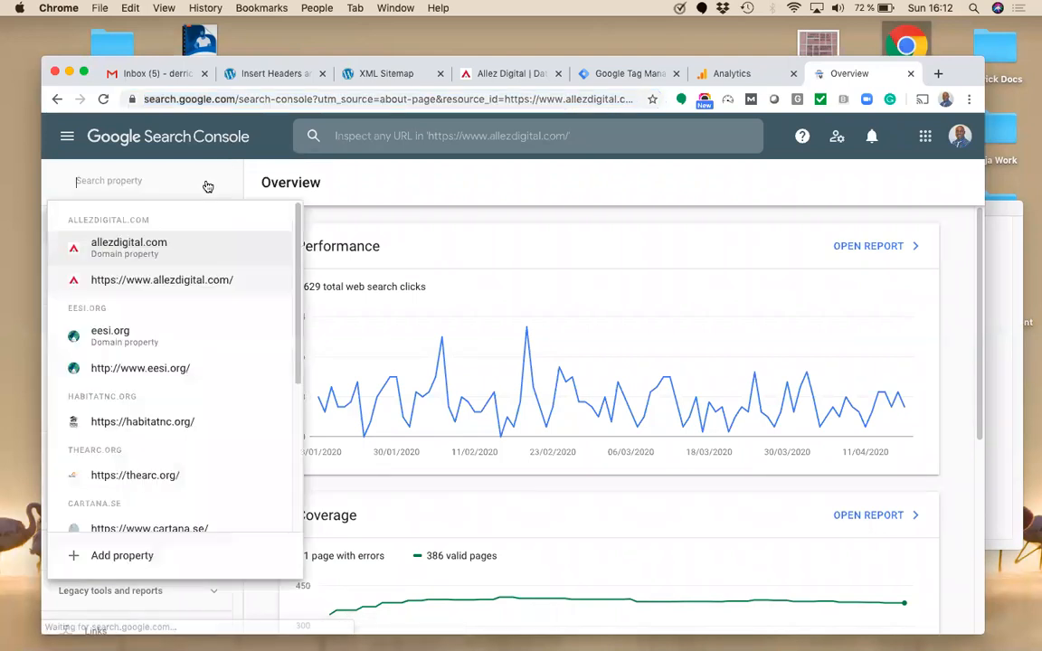
{"action": "left_click", "coordinate": [137, 554]}
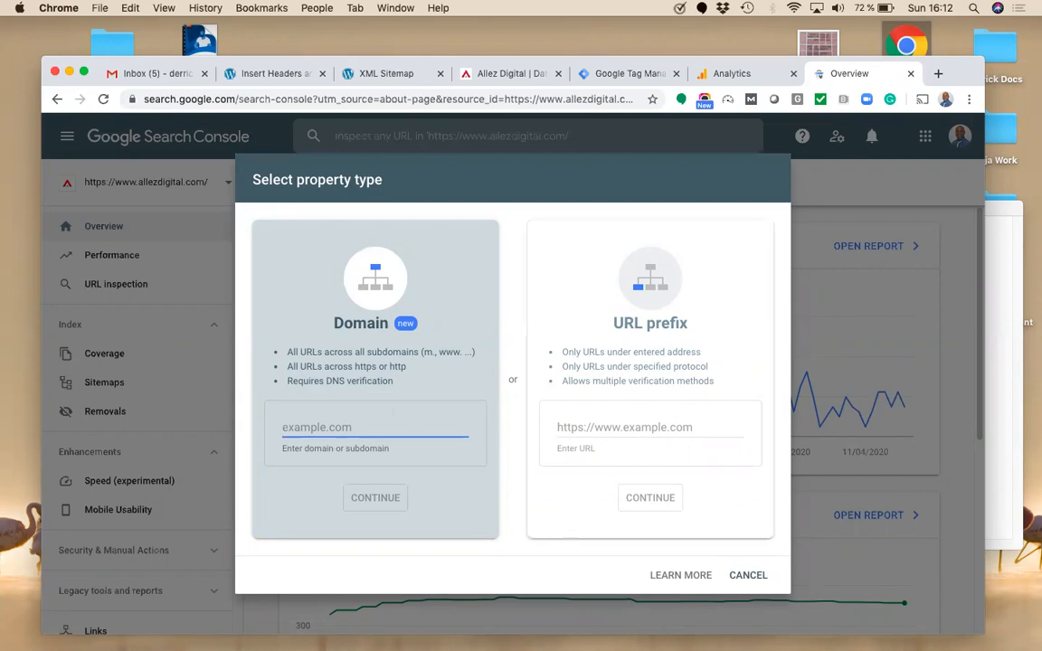
{"action": "type", "text": "www.allezdigital.com"}
{"action": "left_click", "coordinate": [372, 498]}
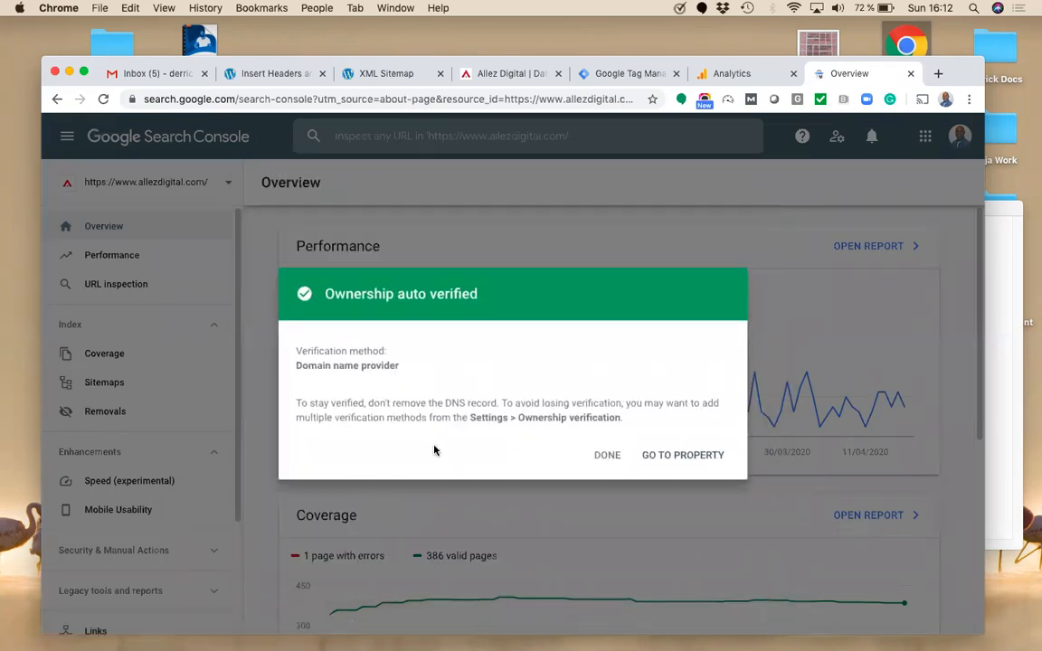
{"action": "left_click", "coordinate": [608, 457]}
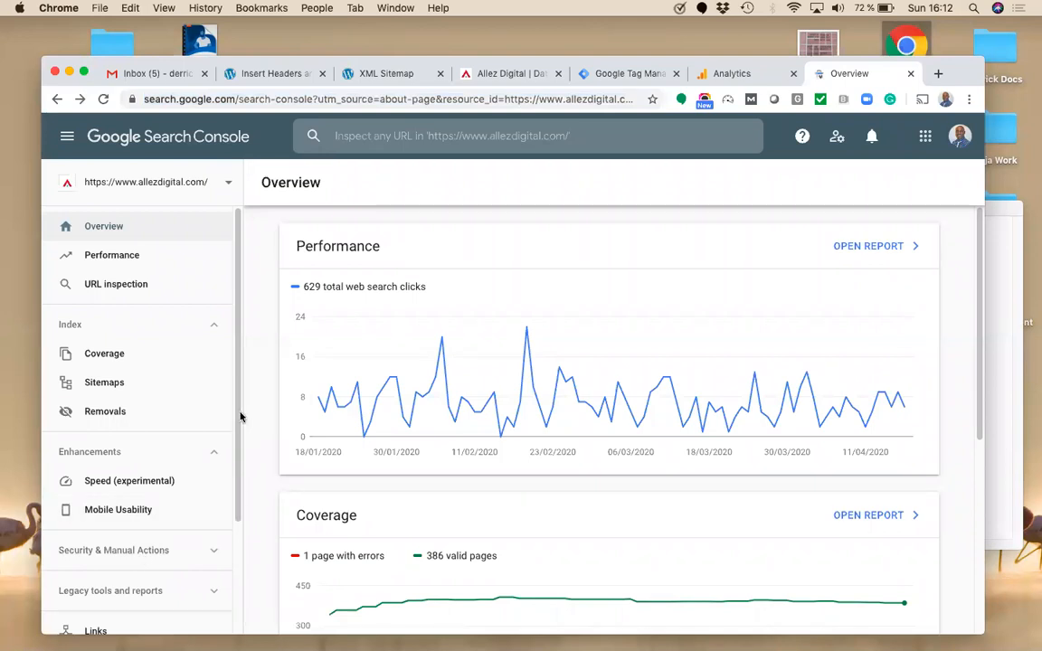
Step: Enter the test domain test123.com as another new Domain property
{"action": "left_click", "coordinate": [181, 186]}
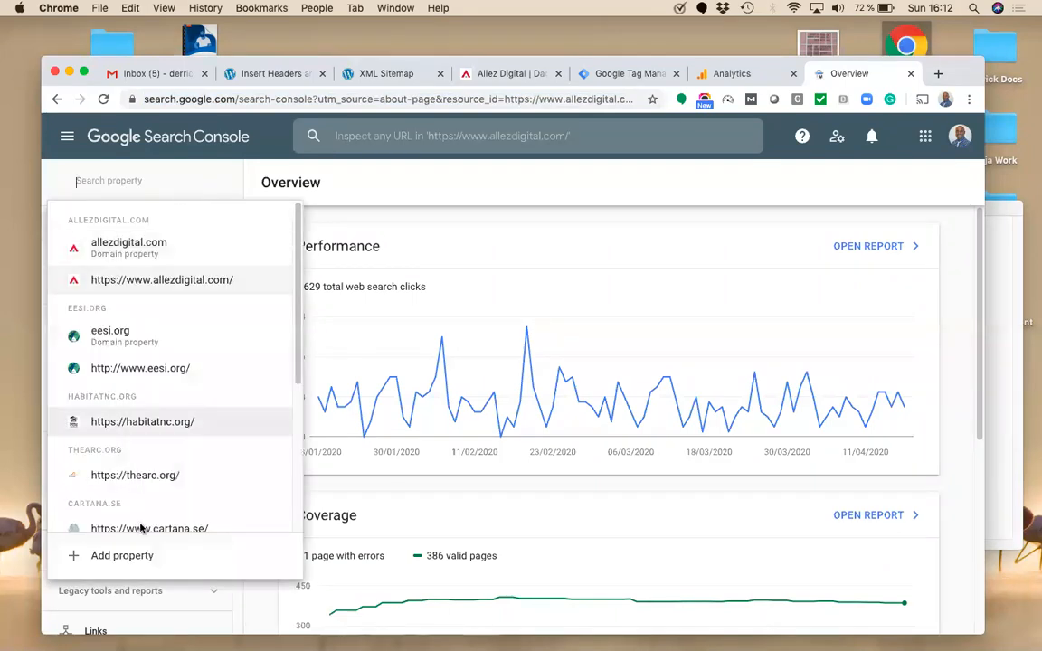
{"action": "left_click", "coordinate": [110, 621]}
{"action": "type", "text": "www.test123.com"}
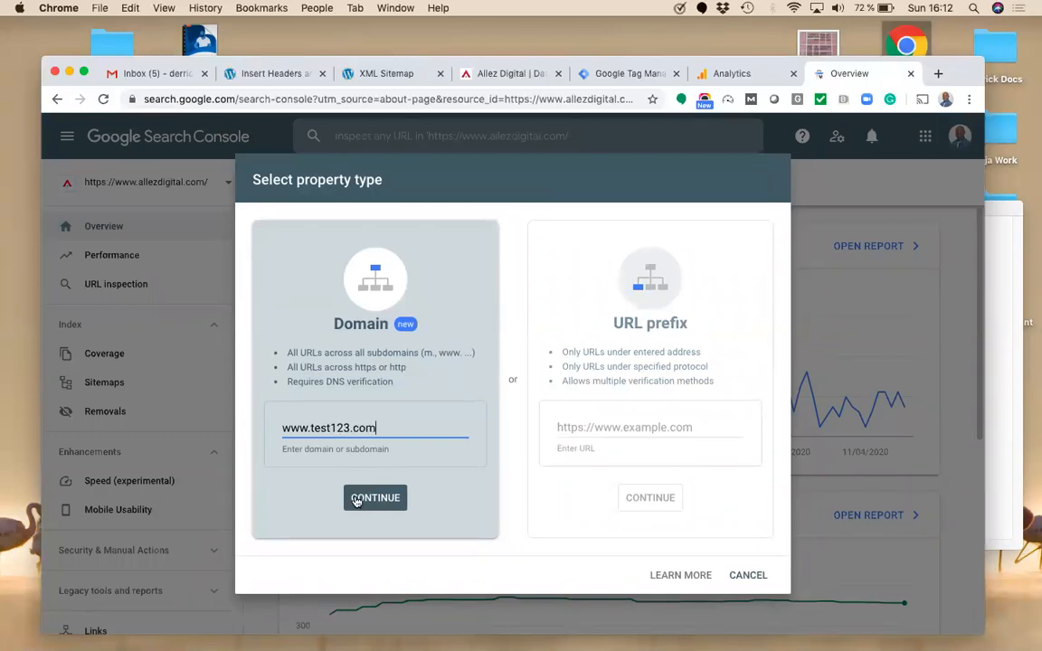
{"action": "left_click", "coordinate": [357, 499]}
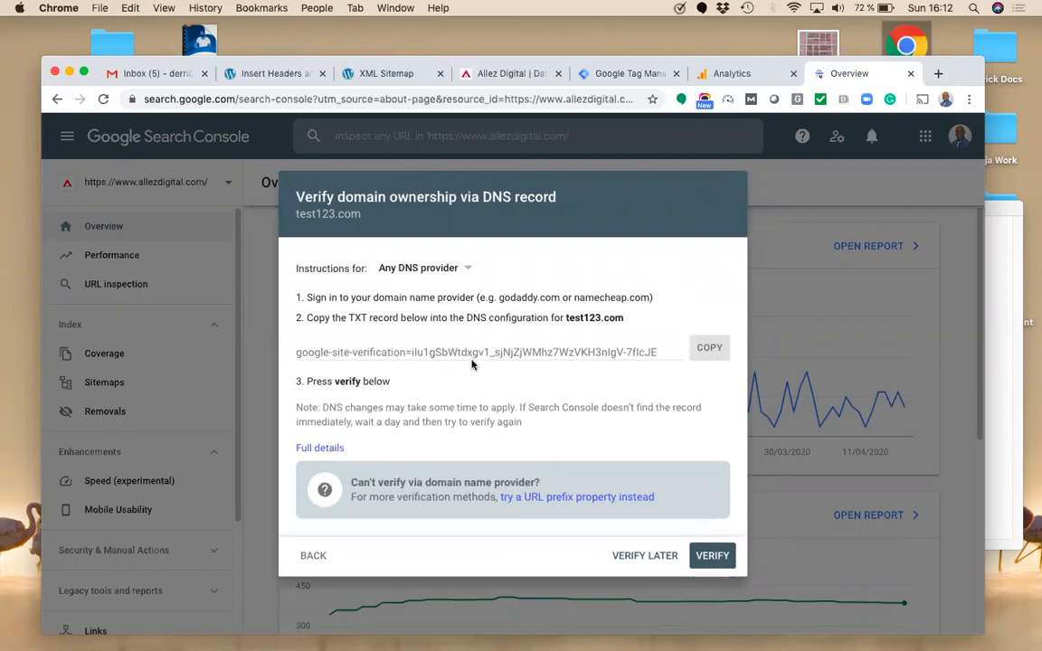
Step: Browse the DNS provider list, then back out and cancel without verifying the test domain
{"action": "left_click", "coordinate": [467, 273]}
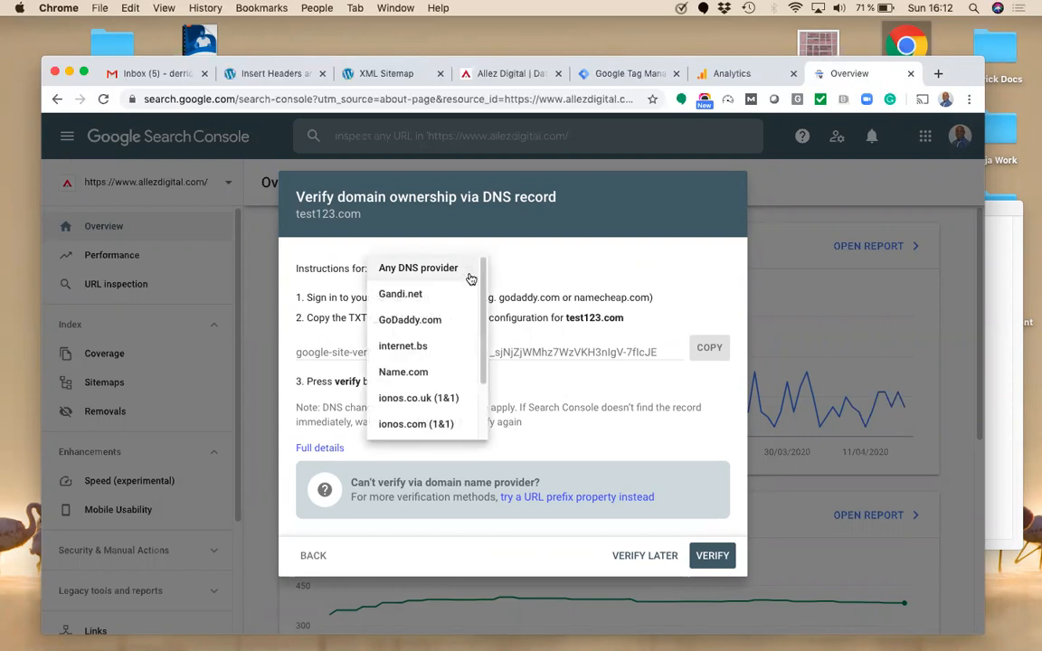
{"action": "scroll", "coordinate": [484, 365], "scroll_direction": "down", "scroll_amount": 1}
{"action": "left_click_drag", "start_coordinate": [483, 365], "coordinate": [503, 254]}
{"action": "left_click", "coordinate": [545, 288]}
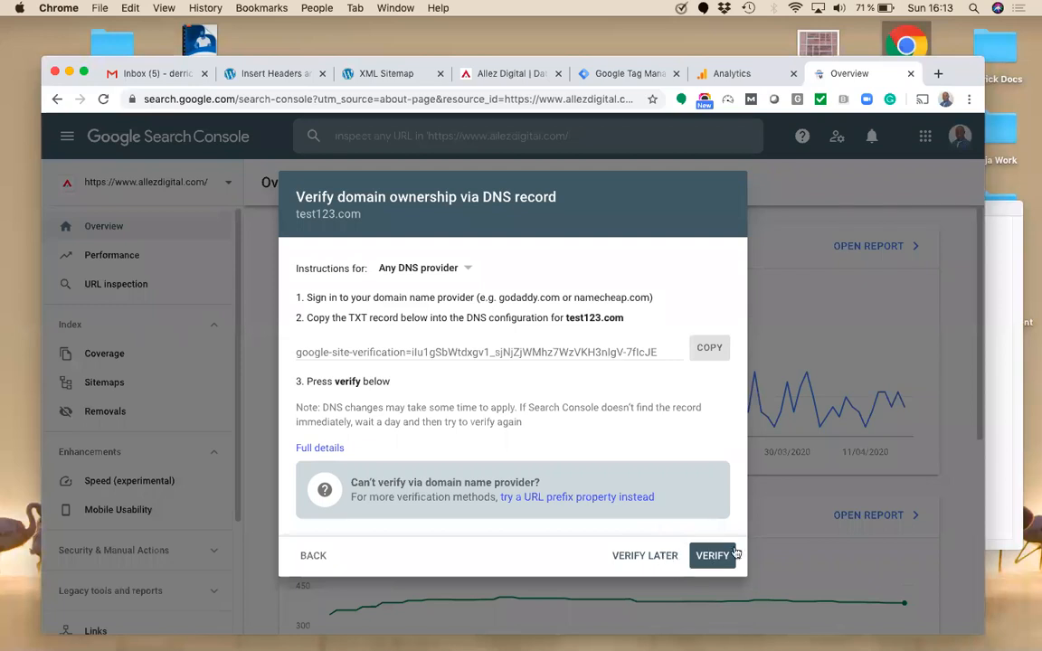
{"action": "left_click", "coordinate": [314, 555]}
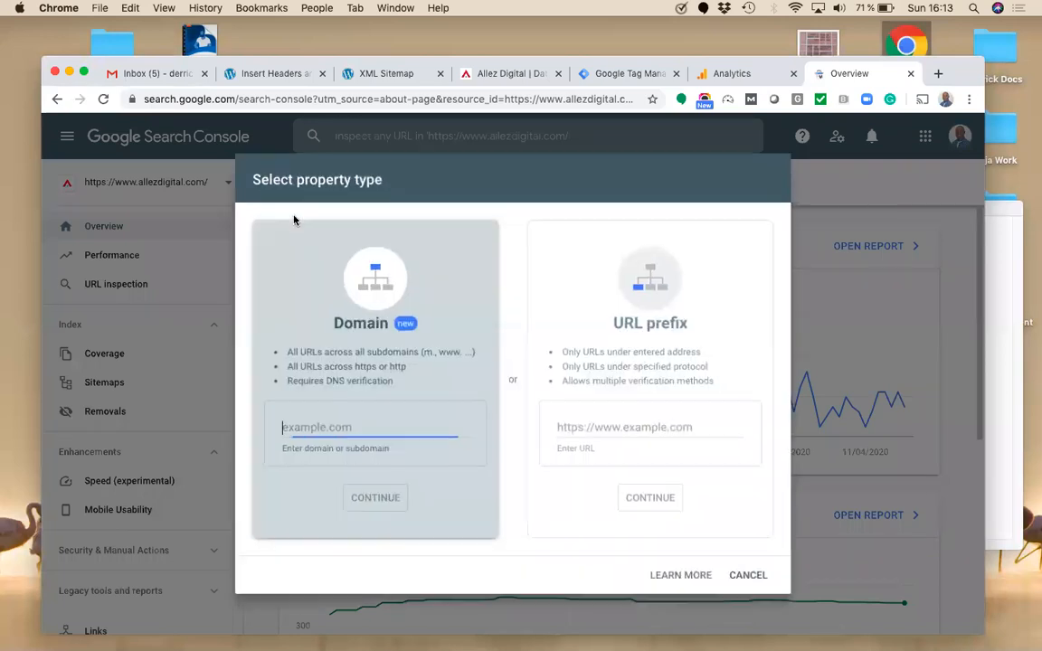
{"action": "left_click", "coordinate": [747, 576]}
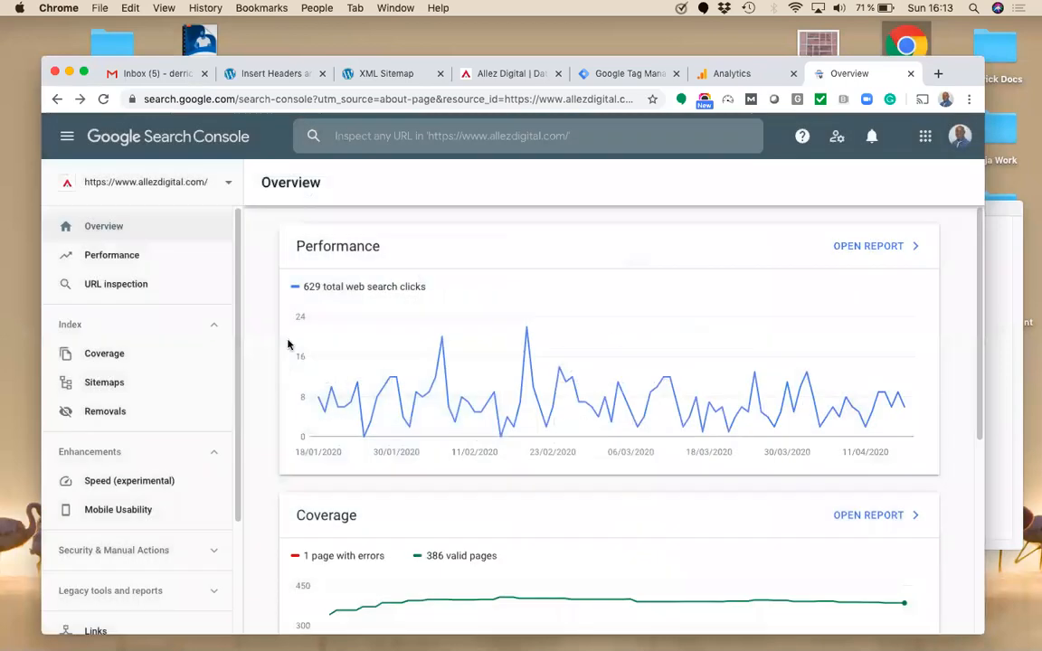
{"action": "left_click", "coordinate": [212, 188]}
{"action": "left_click", "coordinate": [187, 279]}
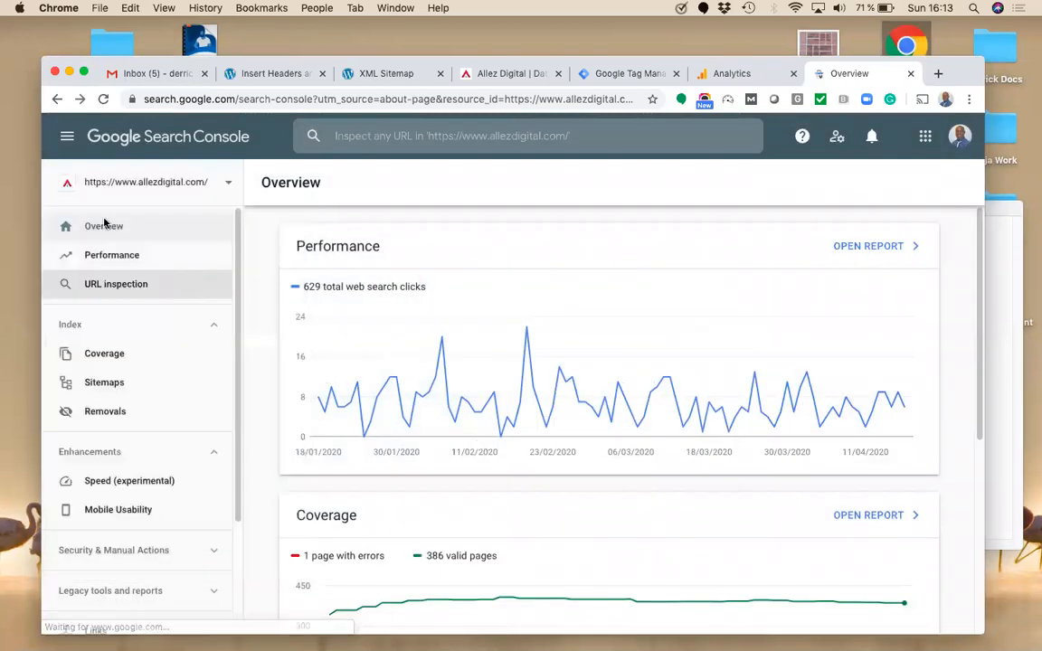
{"action": "left_click", "coordinate": [201, 195]}
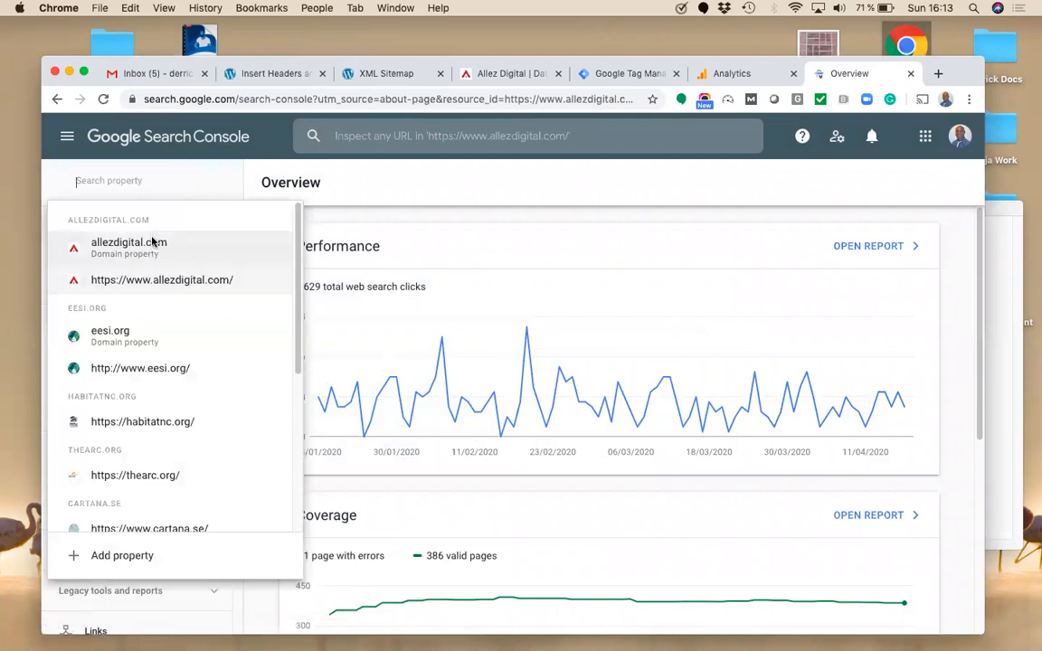
{"action": "left_click", "coordinate": [178, 281]}
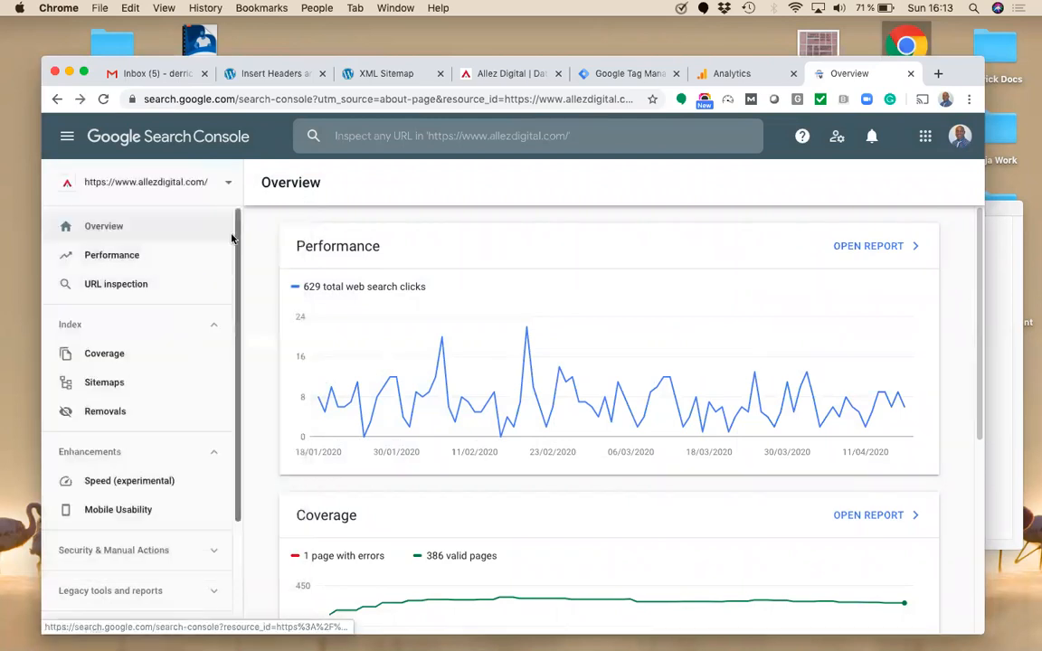
{"action": "scroll", "coordinate": [226, 402], "scroll_direction": "down", "scroll_amount": 5}
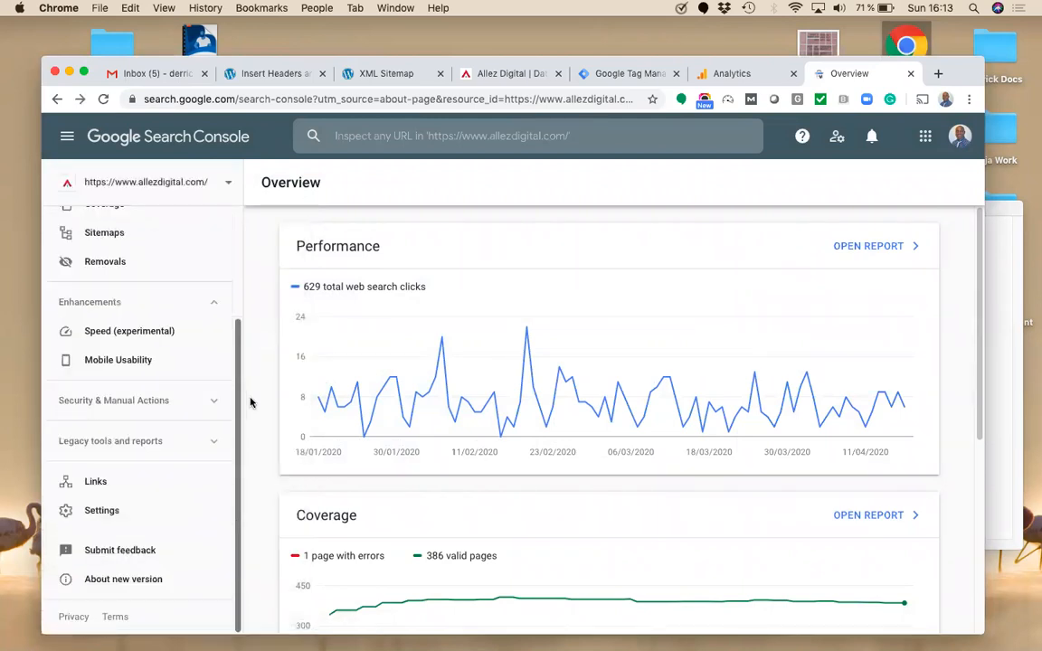
{"action": "left_click", "coordinate": [89, 515]}
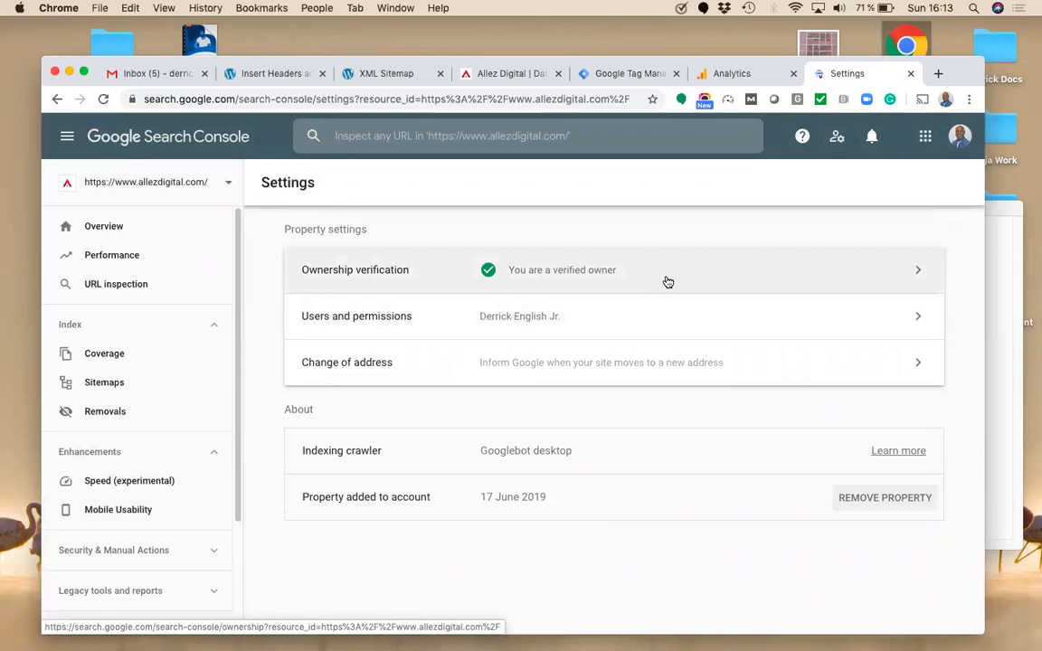
{"action": "left_click", "coordinate": [656, 316]}
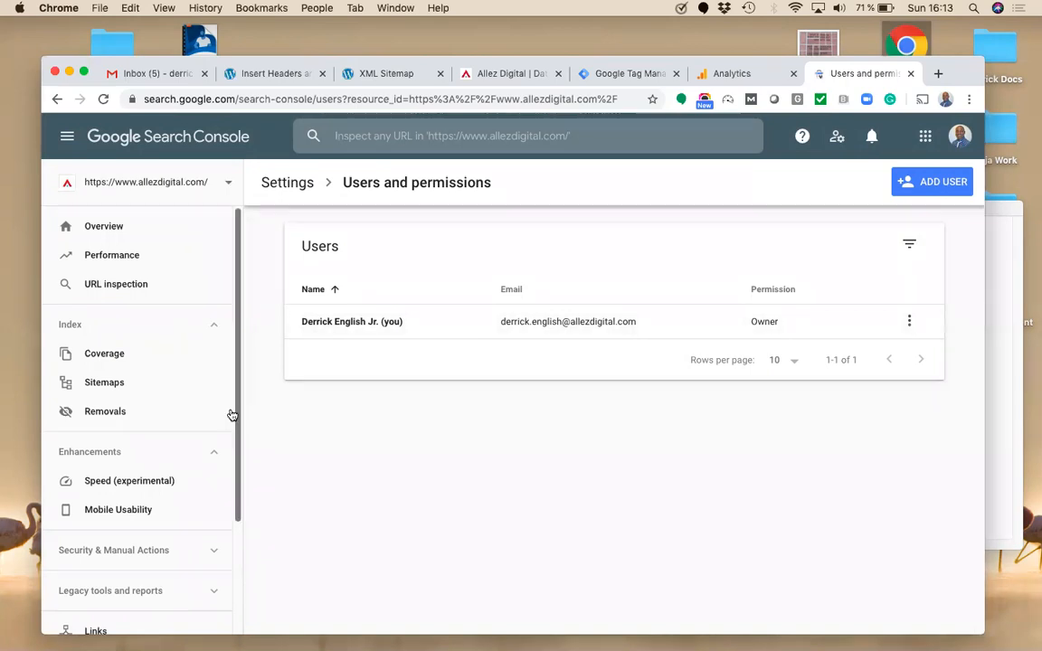
{"action": "left_click", "coordinate": [197, 186]}
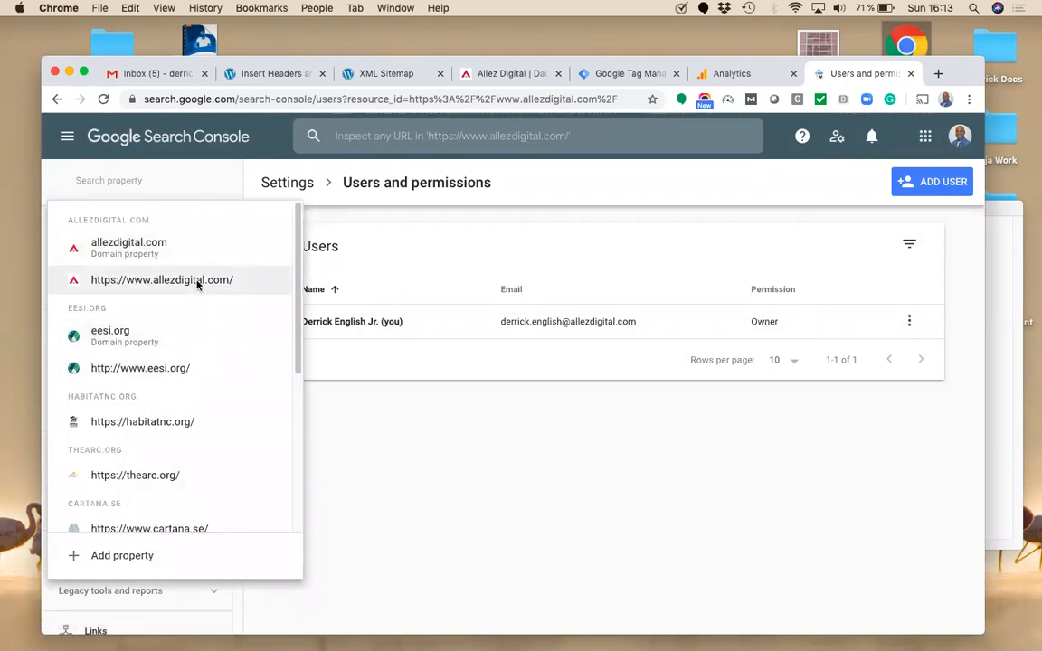
{"action": "left_click", "coordinate": [197, 281]}
{"action": "left_click", "coordinate": [174, 181]}
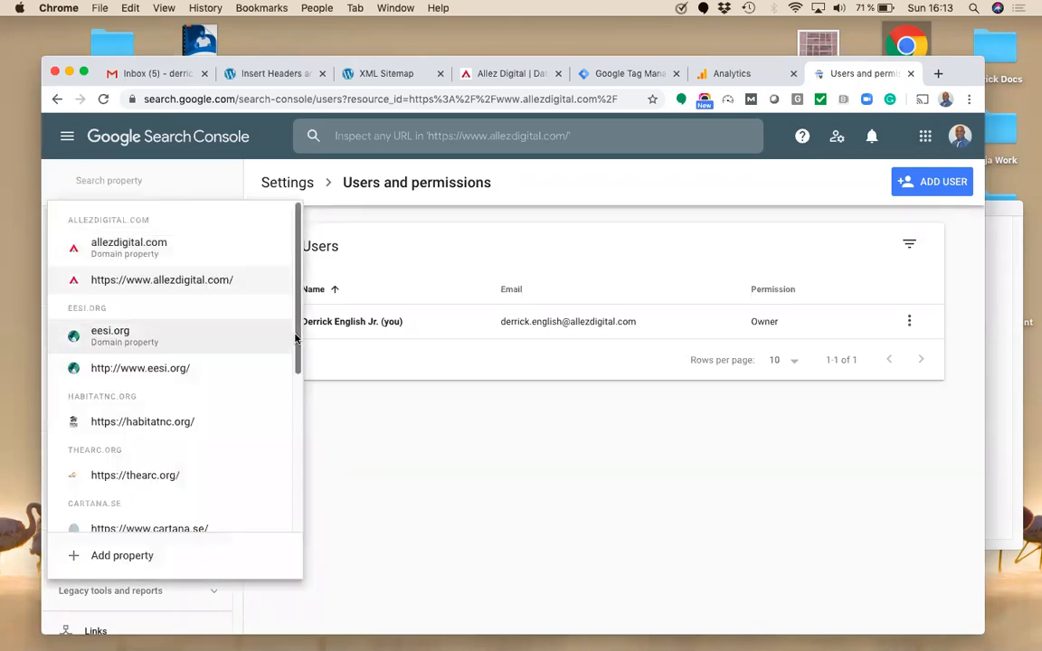
{"action": "left_click", "coordinate": [240, 280]}
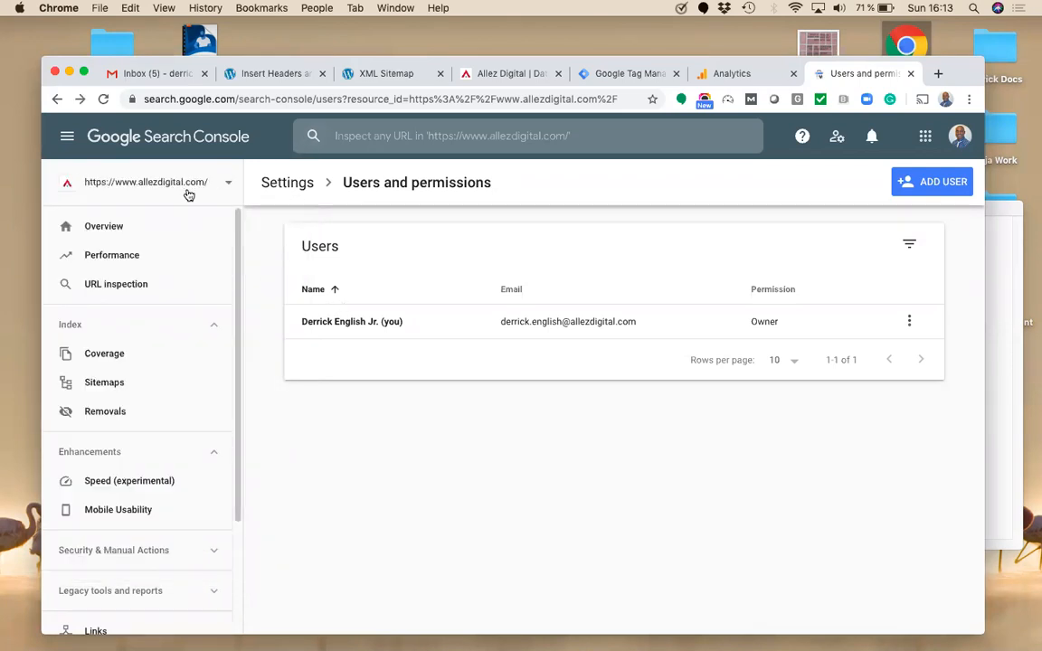
{"action": "left_click", "coordinate": [297, 187]}
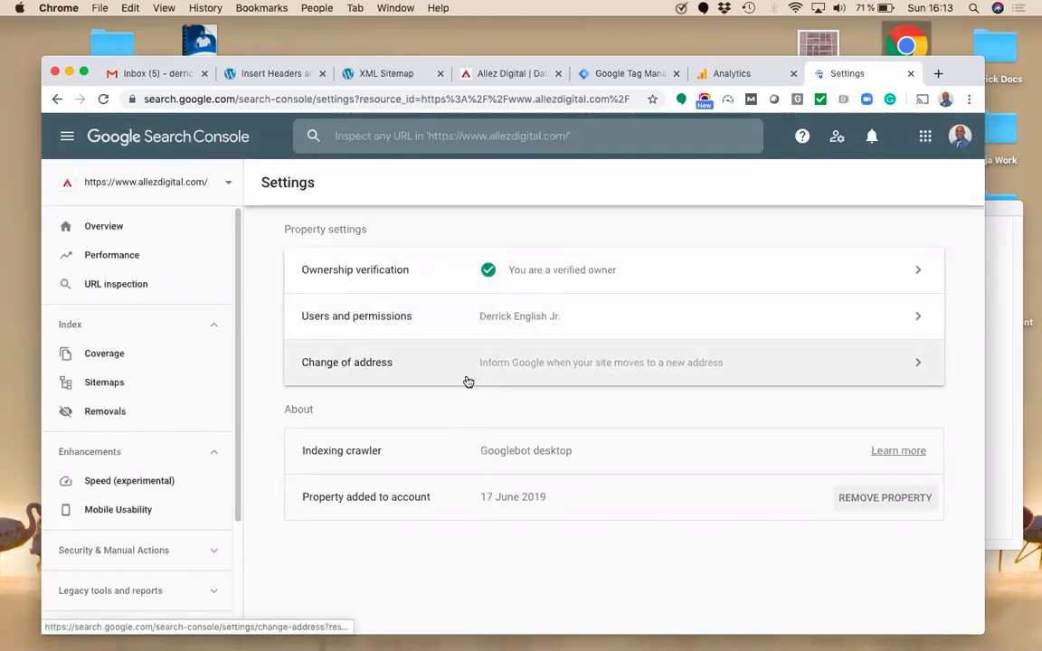
{"action": "left_click", "coordinate": [404, 270]}
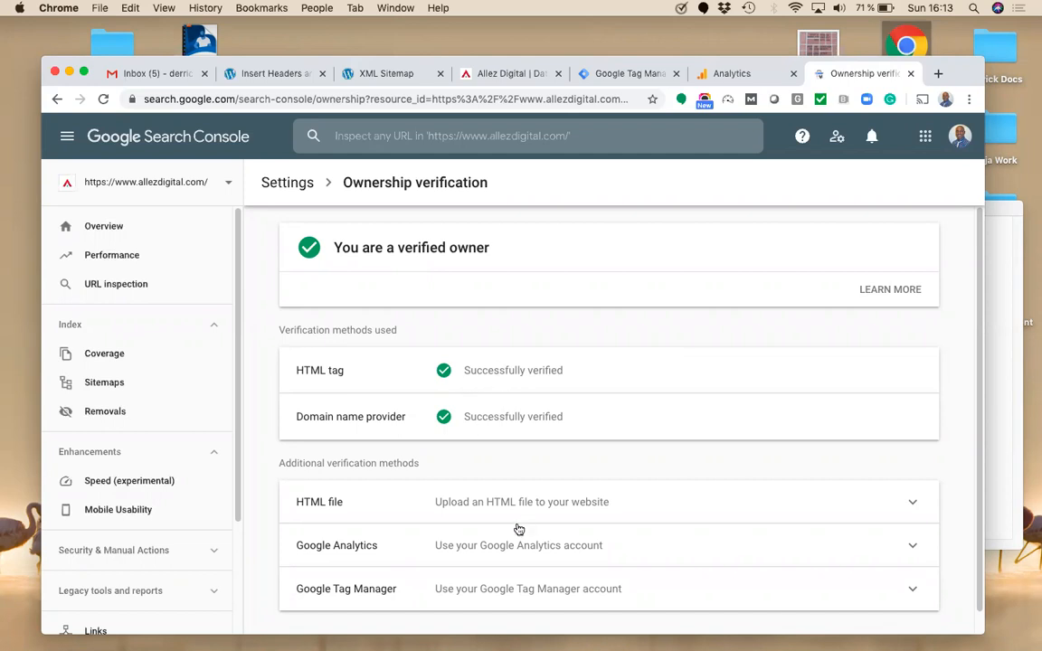
Step: Check the unverified idvxo.se property and postpone its verification with Verify later
{"action": "left_click", "coordinate": [195, 184]}
{"action": "left_click_drag", "start_coordinate": [296, 328], "coordinate": [294, 447]}
{"action": "scroll", "coordinate": [284, 399], "scroll_direction": "up", "scroll_amount": 5}
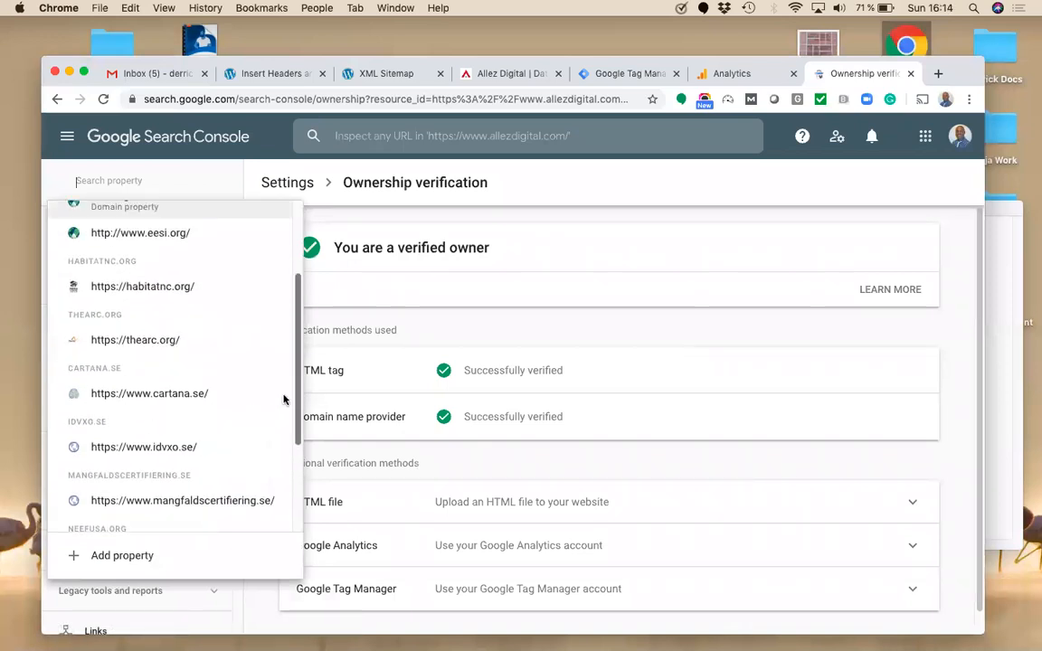
{"action": "scroll", "coordinate": [269, 342], "scroll_direction": "down", "scroll_amount": 5}
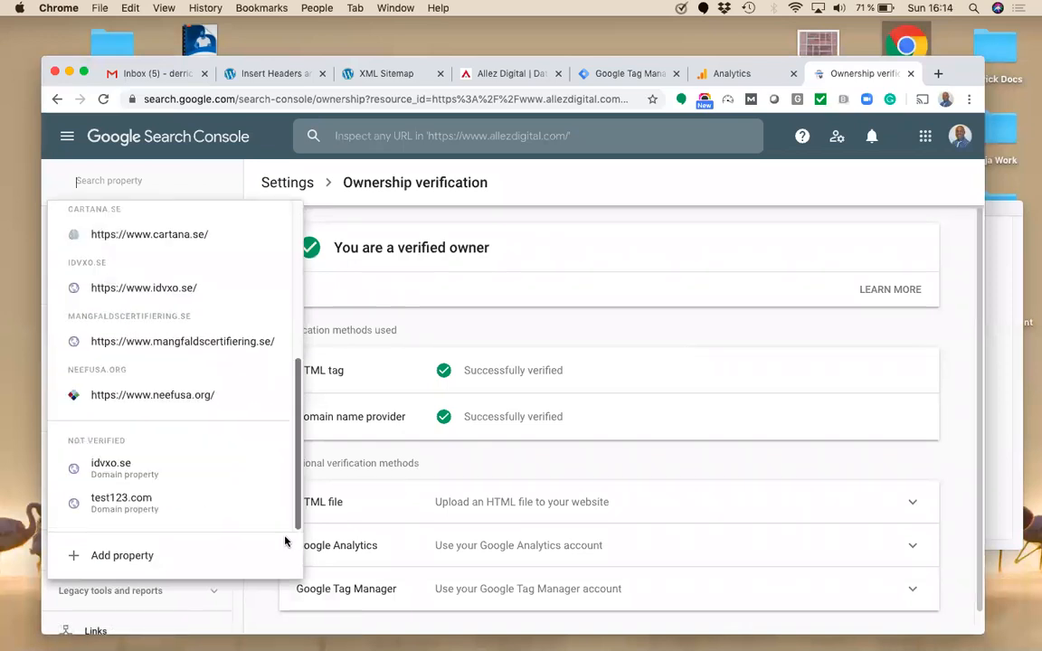
{"action": "left_click", "coordinate": [199, 478]}
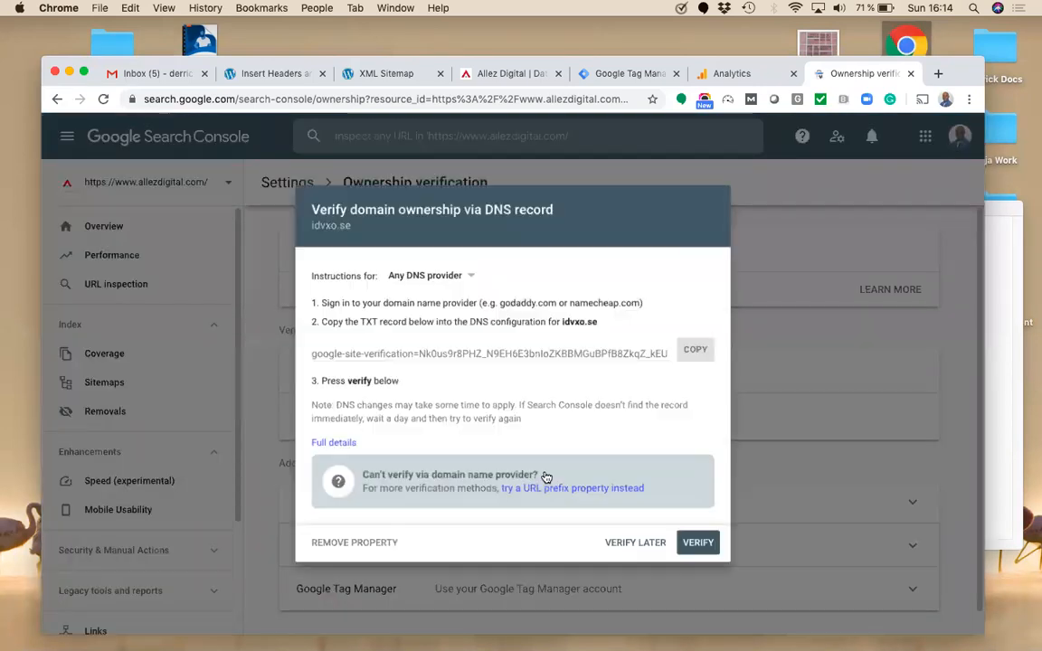
{"action": "left_click", "coordinate": [631, 559]}
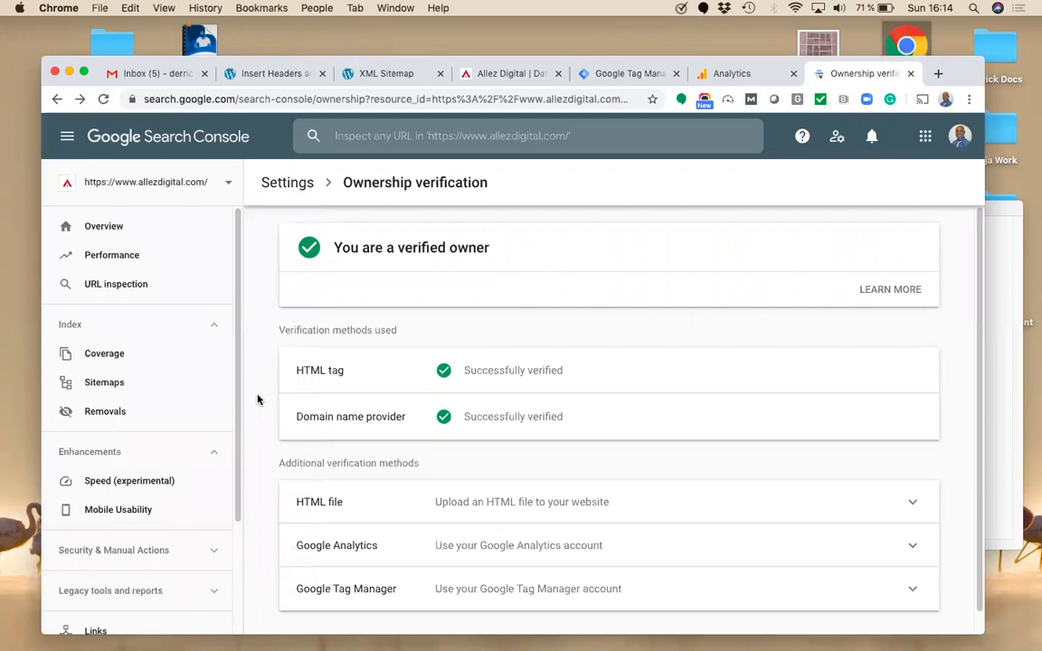
Step: Switch to mangfaldscertifiering.se and copy its HTML tag verification meta tag
{"action": "left_click", "coordinate": [214, 185]}
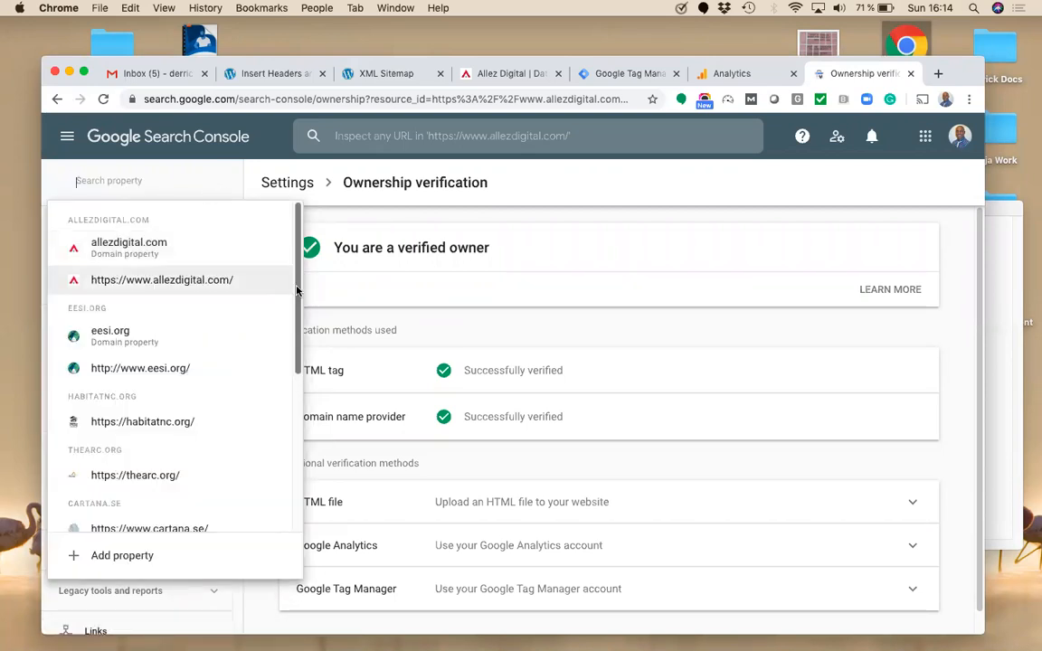
{"action": "scroll", "coordinate": [253, 344], "scroll_direction": "down", "scroll_amount": 5}
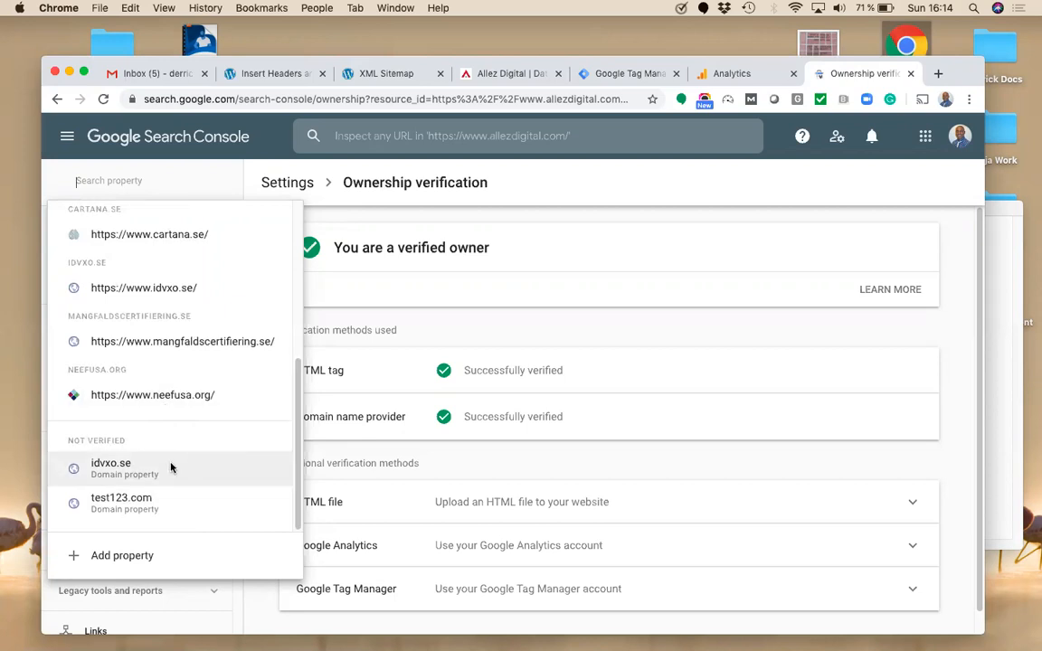
{"action": "left_click", "coordinate": [226, 341]}
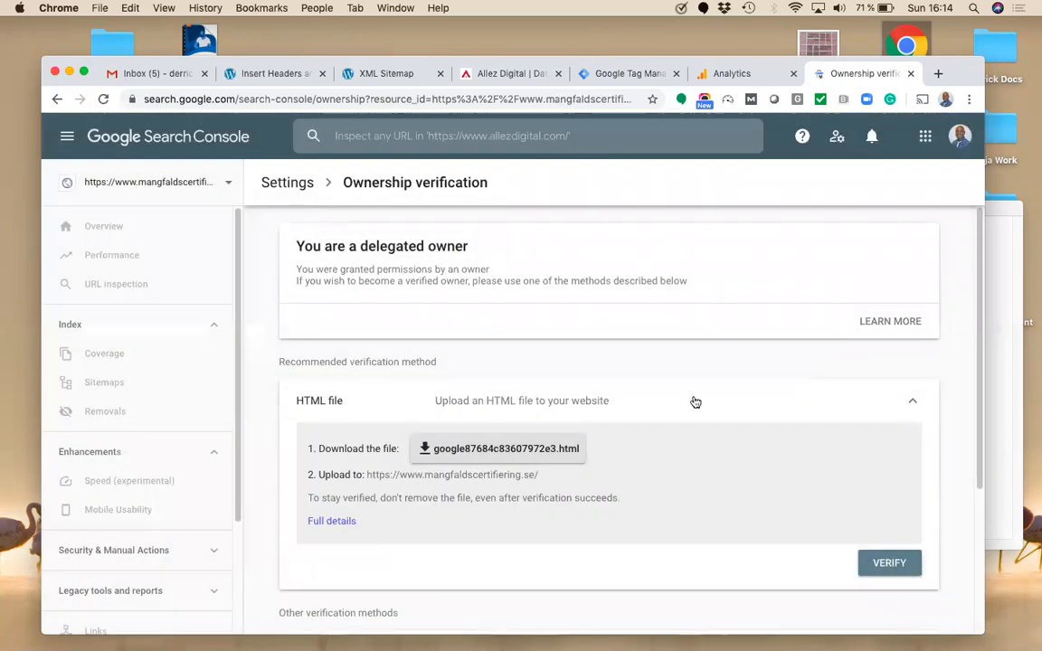
{"action": "scroll", "coordinate": [986, 374], "scroll_direction": "down", "scroll_amount": 5}
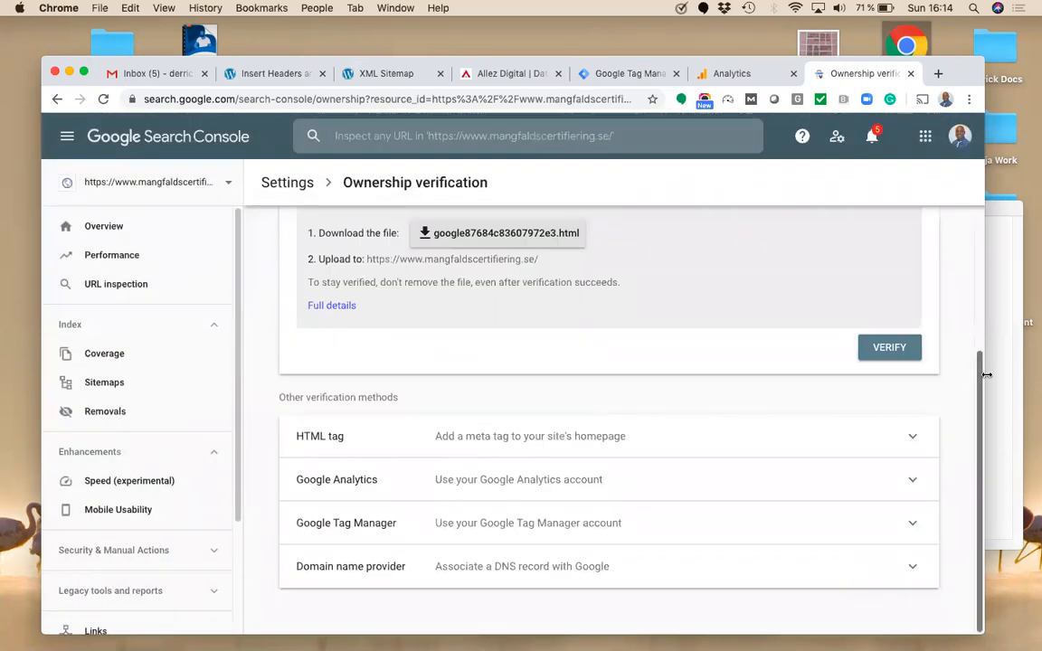
{"action": "left_click", "coordinate": [607, 439]}
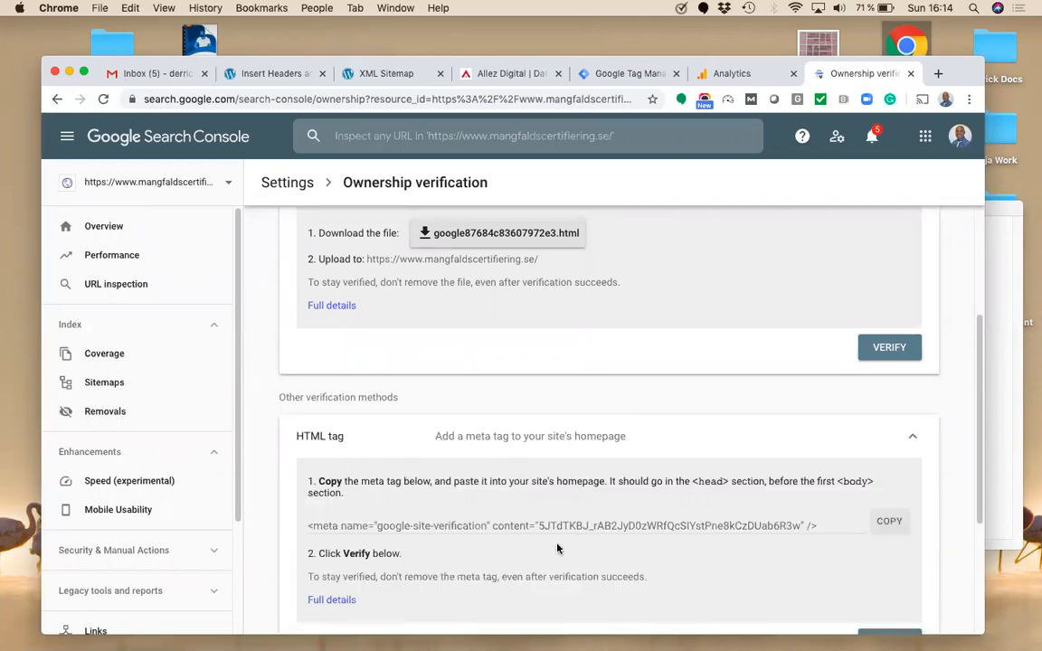
{"action": "left_click", "coordinate": [882, 524]}
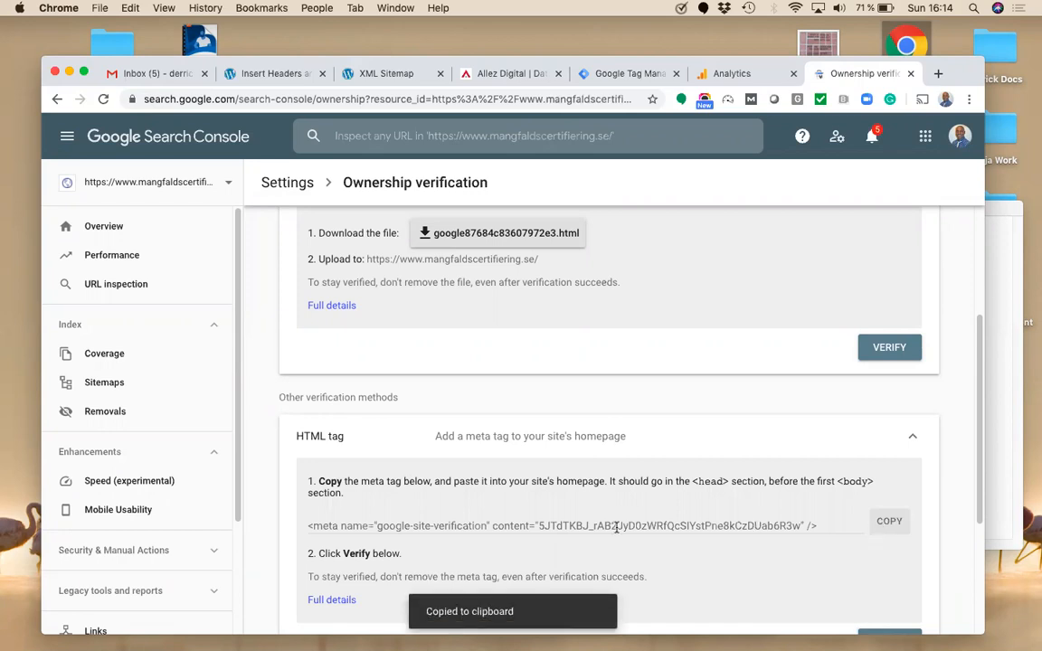
{"action": "left_click", "coordinate": [271, 73]}
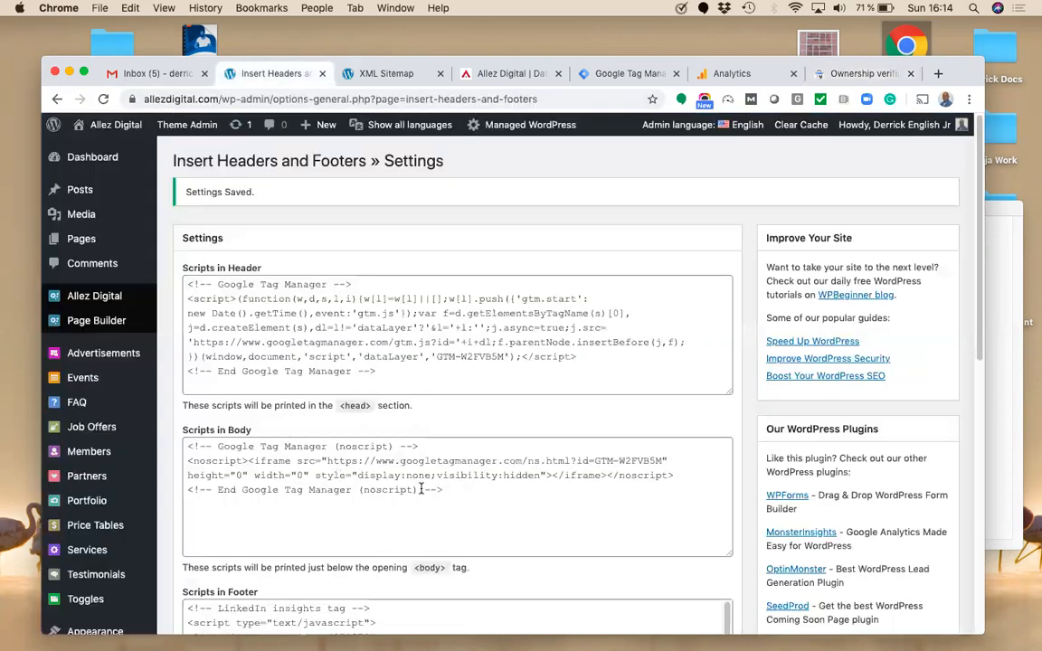
Step: Paste the google-site-verification meta tag on a new line below the Tag Manager code in Scripts in Header
{"action": "left_click", "coordinate": [608, 383]}
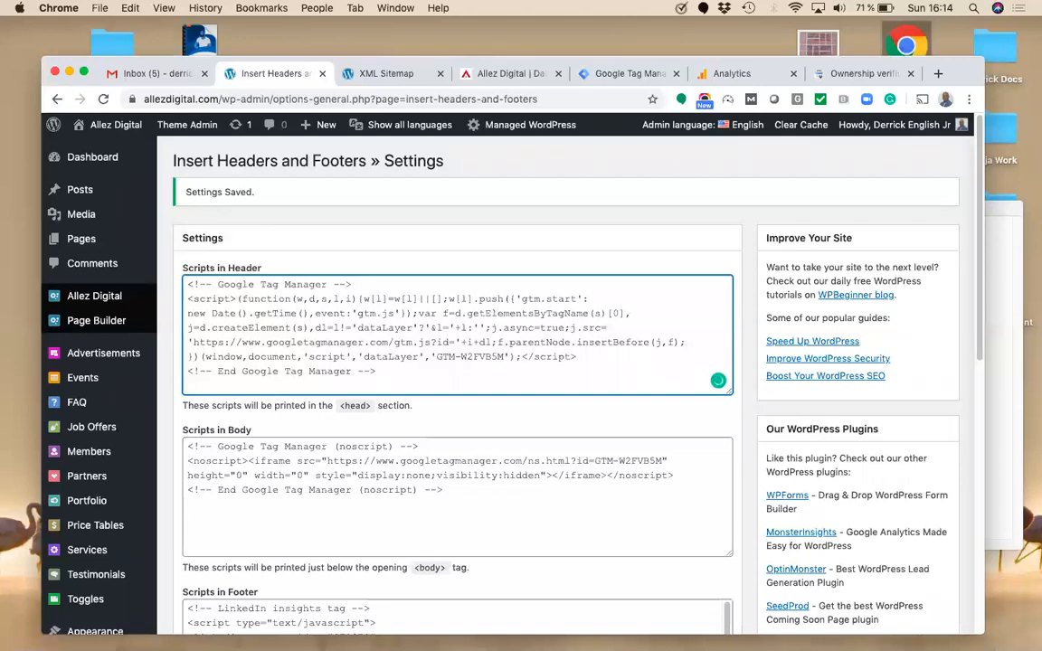
{"action": "key", "text": "Return"}
{"action": "key", "text": "Return"}
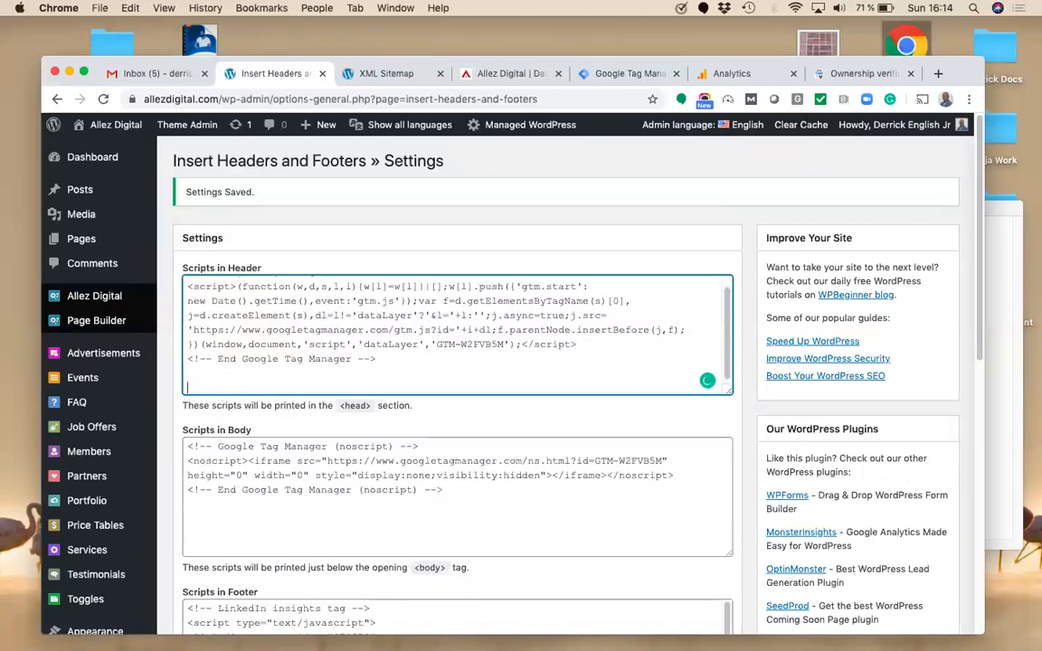
{"action": "key", "text": "super+v"}
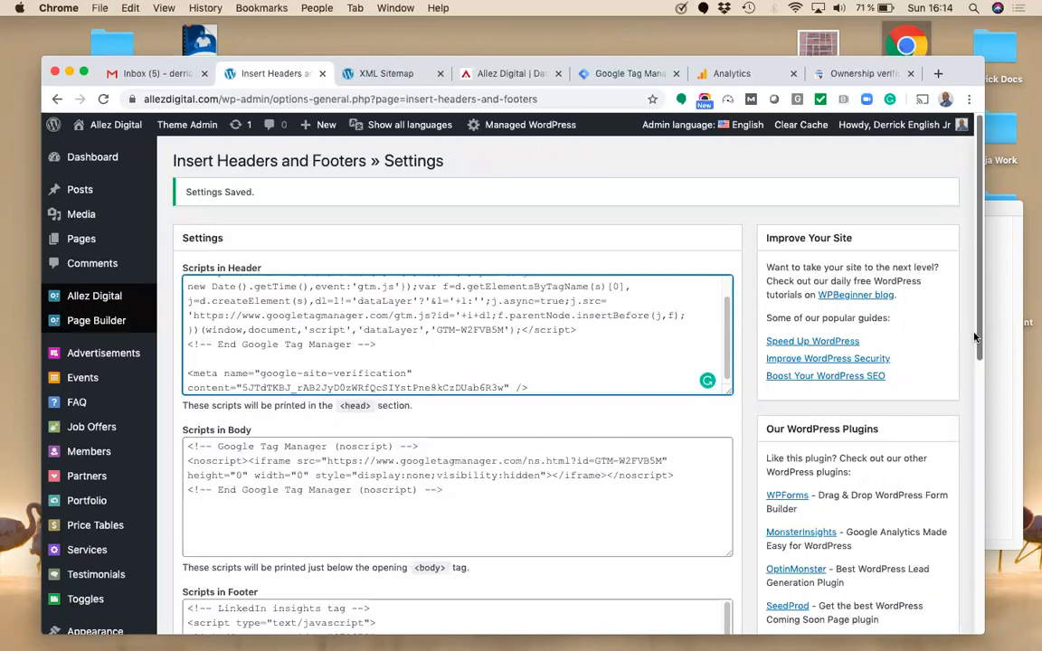
{"action": "scroll", "coordinate": [419, 409], "scroll_direction": "down", "scroll_amount": 5}
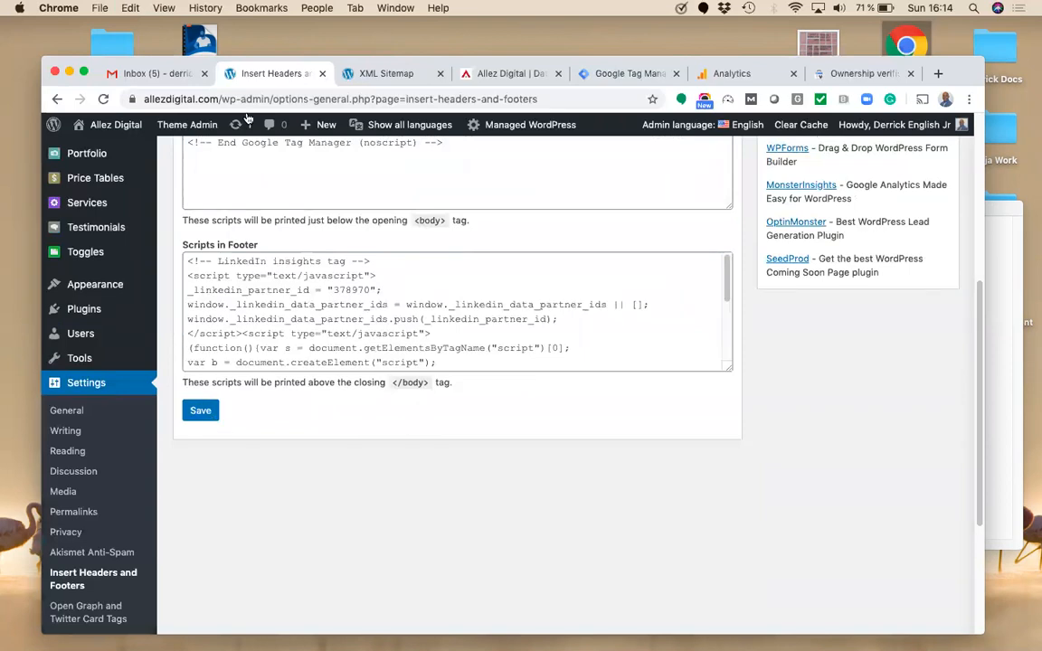
{"action": "scroll", "coordinate": [421, 291], "scroll_direction": "up", "scroll_amount": 5}
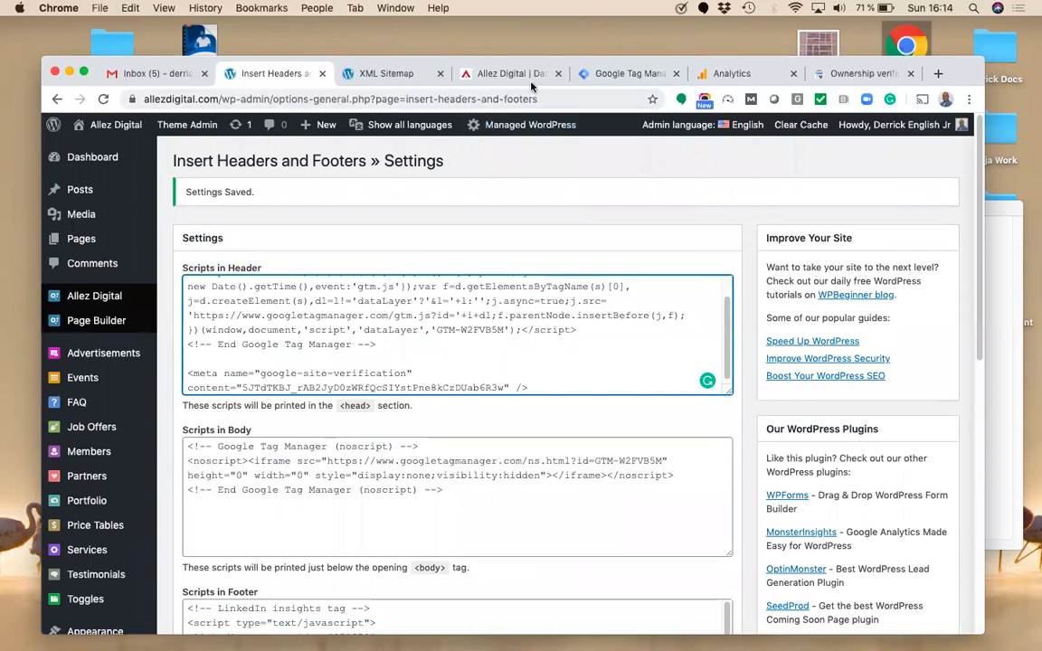
Step: Recheck the ownership verification page for the site
{"action": "left_click", "coordinate": [854, 74]}
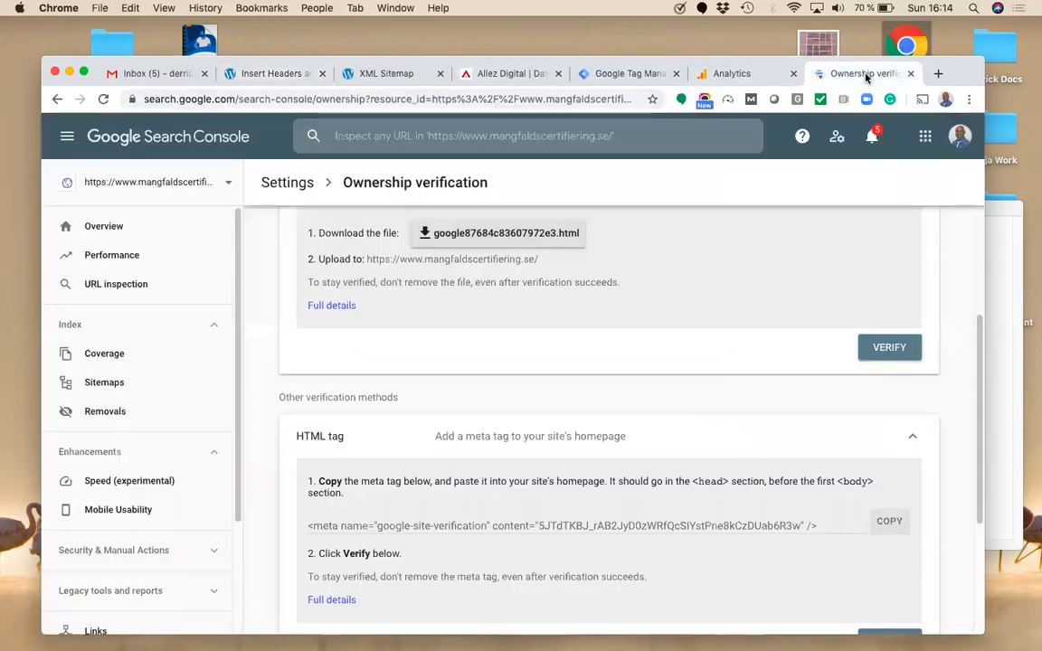
{"action": "scroll", "coordinate": [880, 321], "scroll_direction": "down", "scroll_amount": 3}
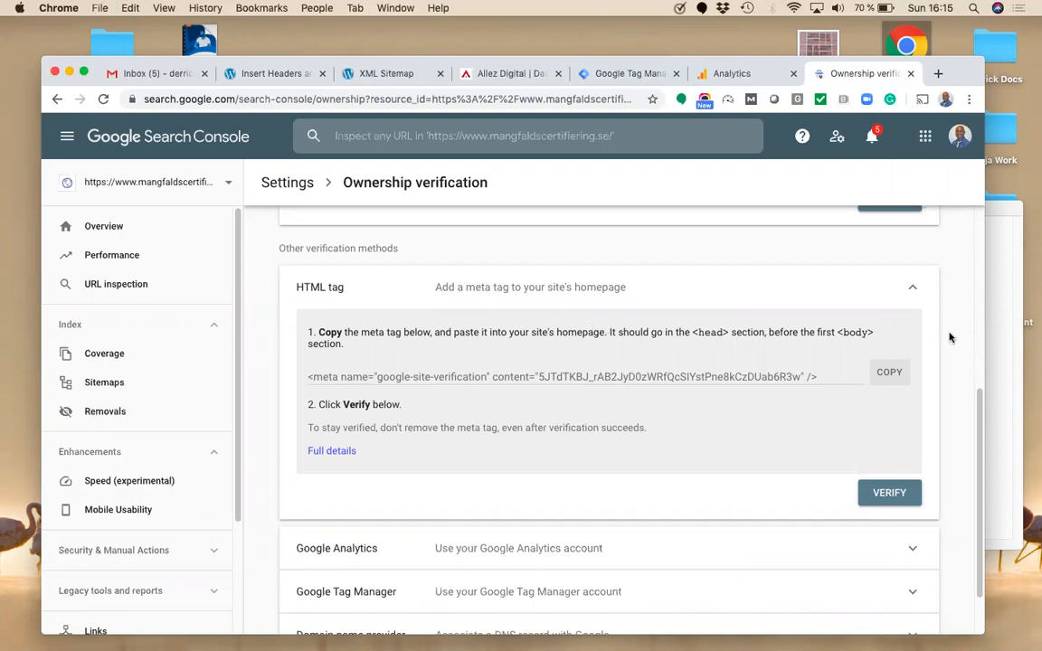
{"action": "scroll", "coordinate": [940, 235], "scroll_direction": "up", "scroll_amount": 5}
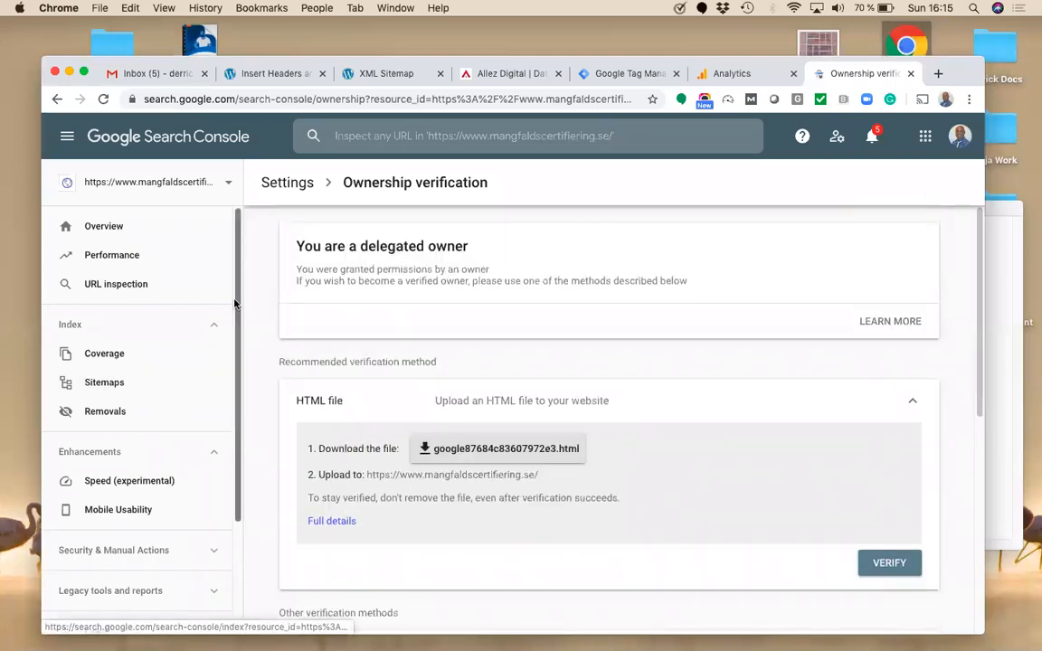
{"action": "left_click", "coordinate": [207, 187]}
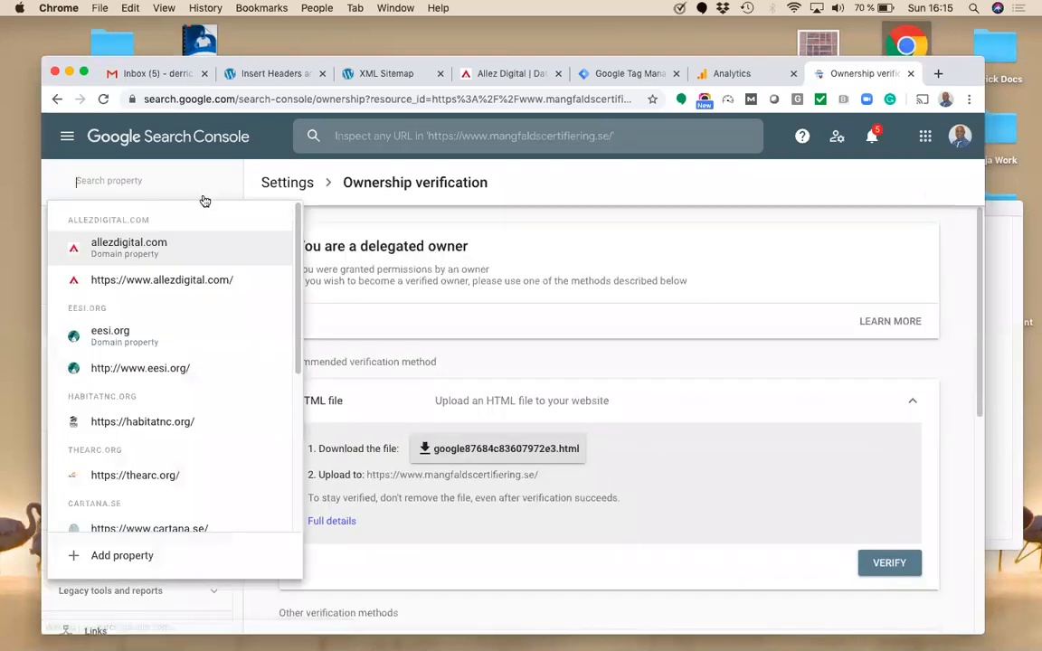
{"action": "left_click", "coordinate": [217, 283]}
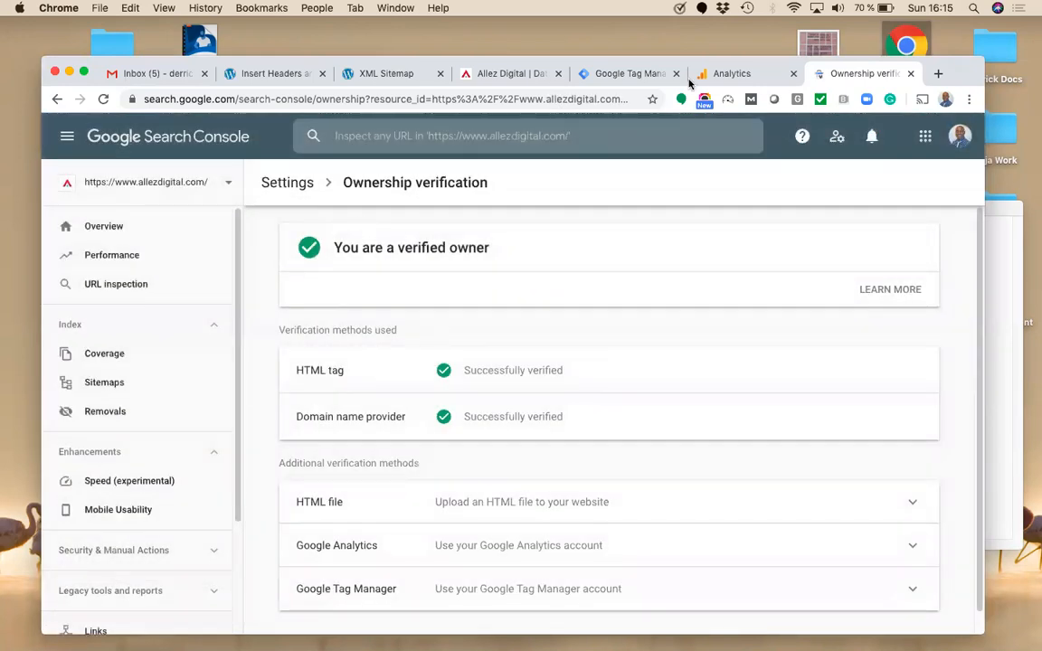
{"action": "left_click", "coordinate": [710, 76]}
{"action": "left_click", "coordinate": [99, 591]}
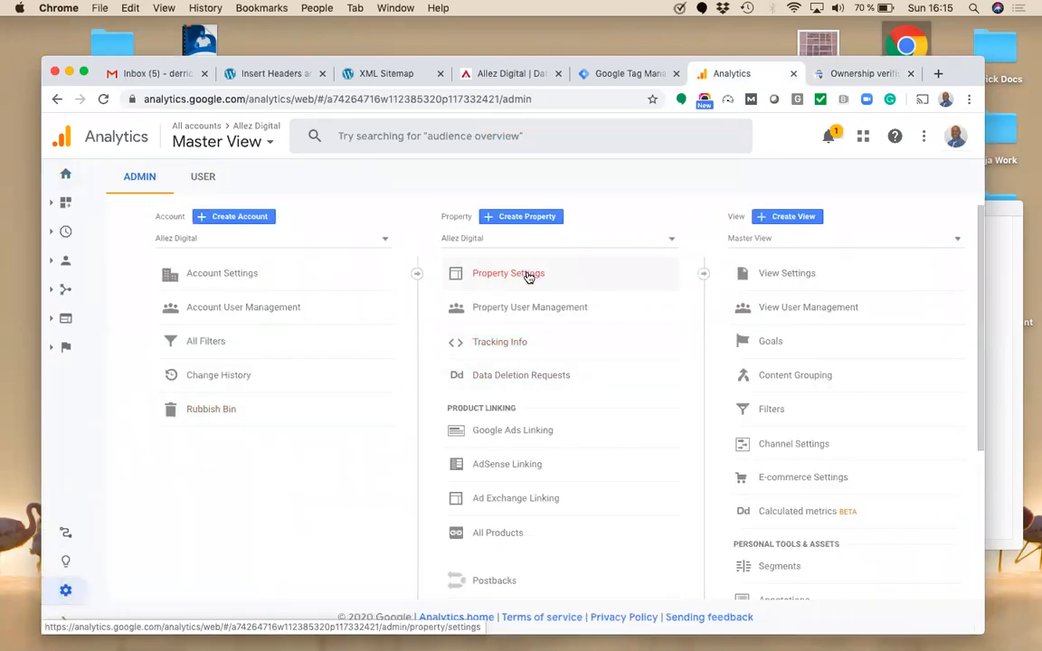
Step: Open the Allez Digital property's Search Console settings and inspect the enabled views
{"action": "left_click", "coordinate": [530, 272]}
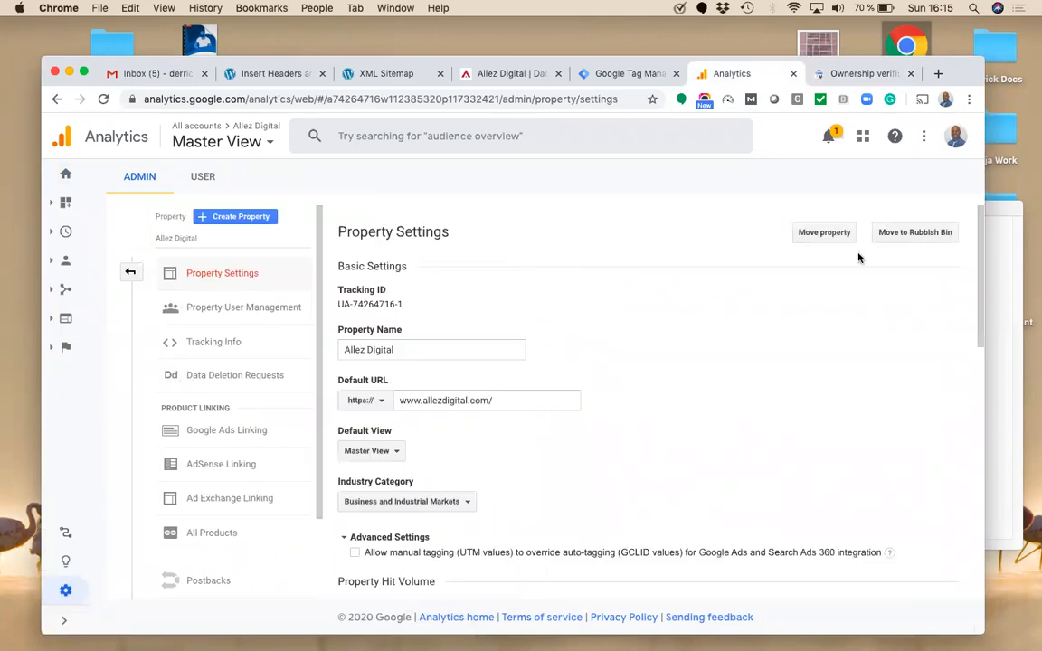
{"action": "scroll", "coordinate": [990, 321], "scroll_direction": "down", "scroll_amount": 5}
{"action": "scroll", "coordinate": [644, 456], "scroll_direction": "down", "scroll_amount": 10}
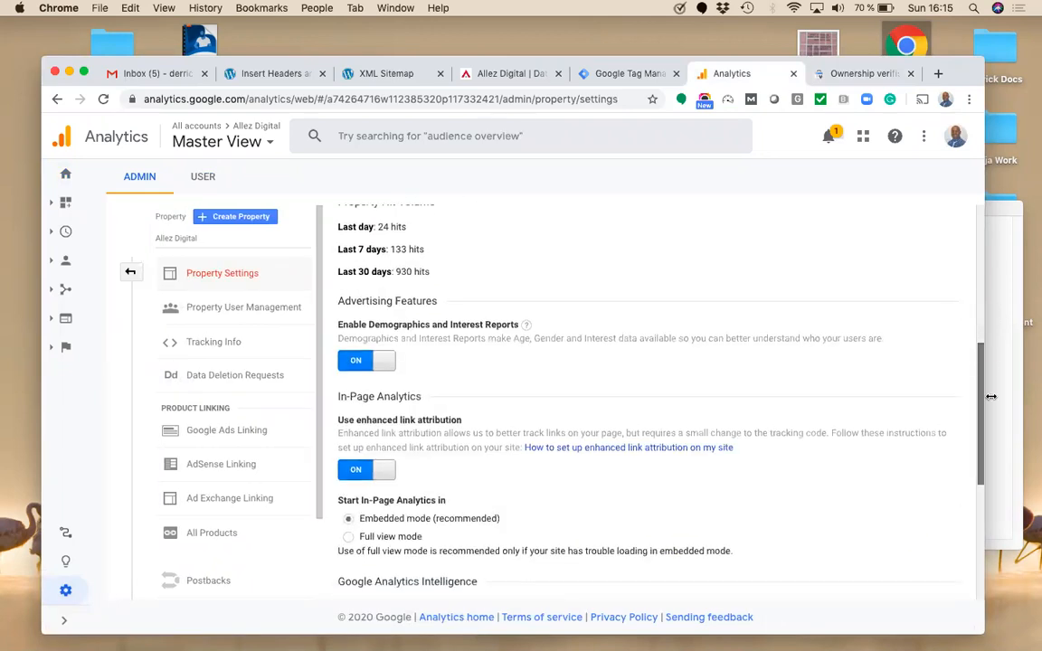
{"action": "left_click", "coordinate": [412, 458]}
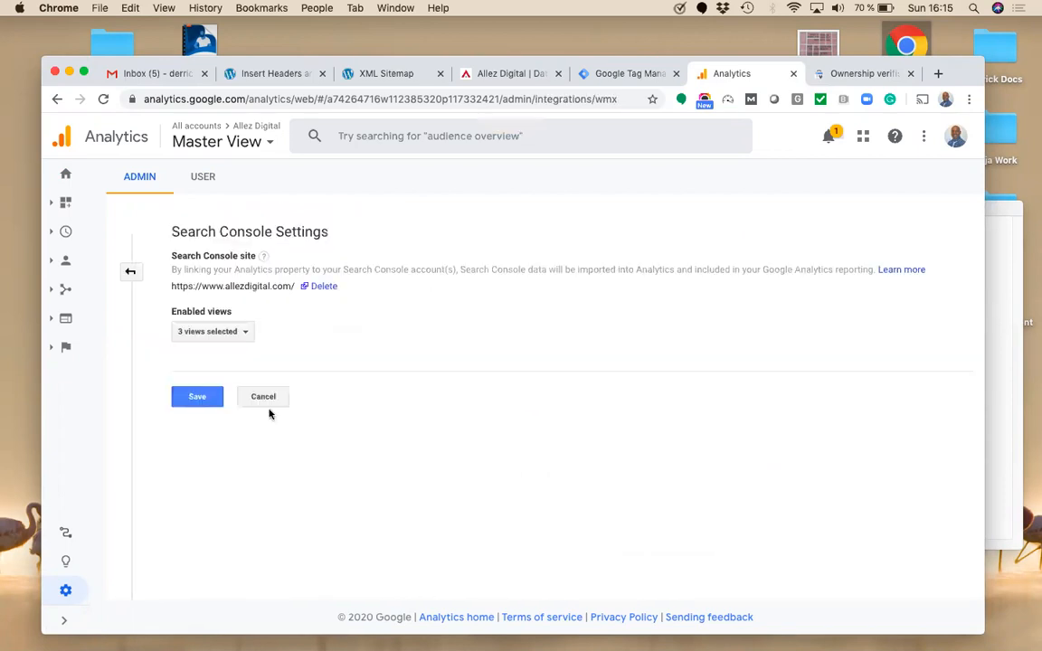
{"action": "left_click", "coordinate": [236, 333]}
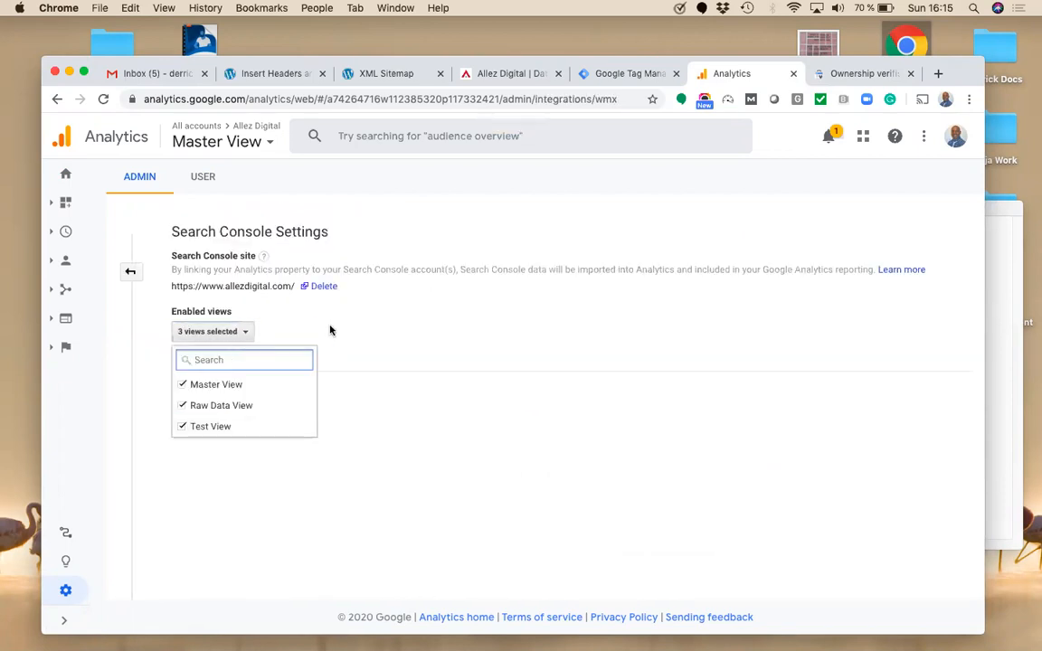
{"action": "left_click", "coordinate": [299, 297]}
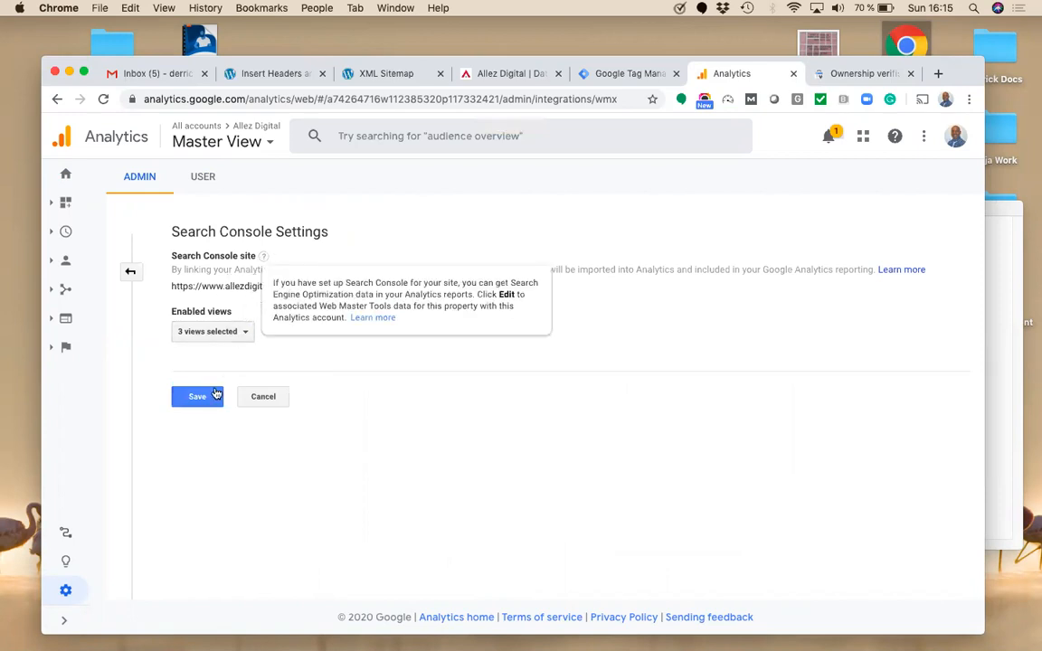
{"action": "left_click", "coordinate": [224, 333]}
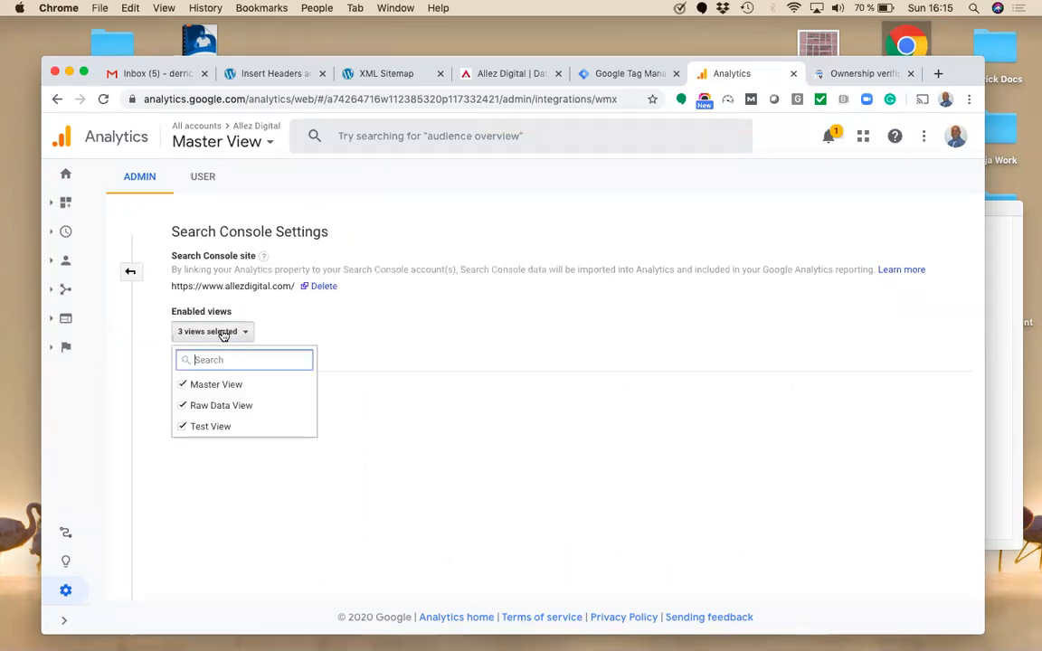
{"action": "left_click", "coordinate": [314, 298]}
{"action": "left_click", "coordinate": [315, 287]}
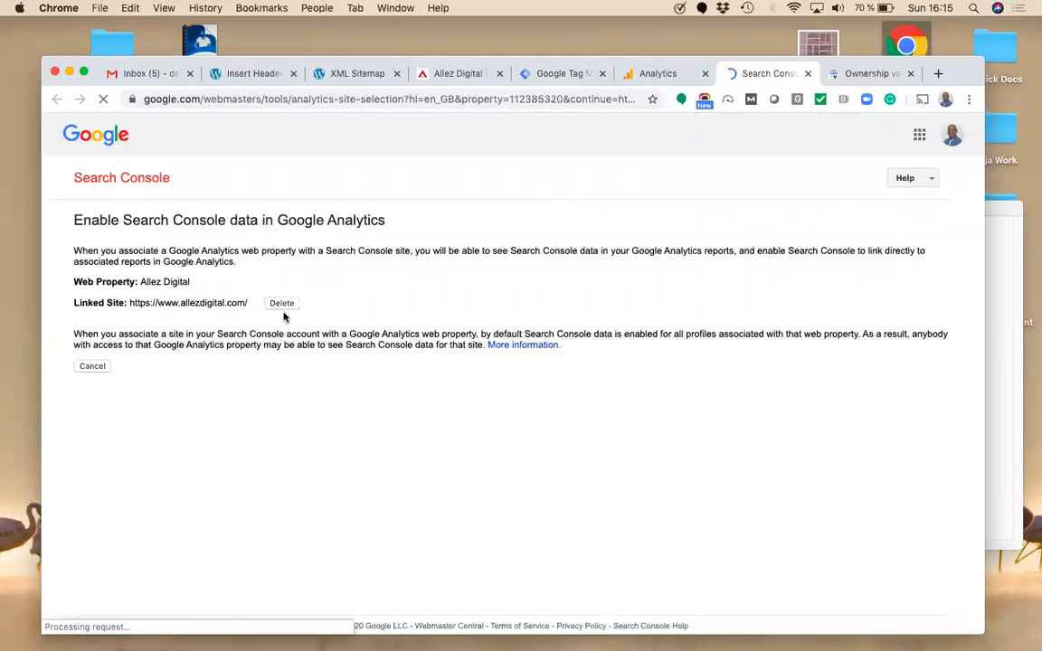
{"action": "left_click", "coordinate": [280, 303]}
{"action": "left_click", "coordinate": [251, 400]}
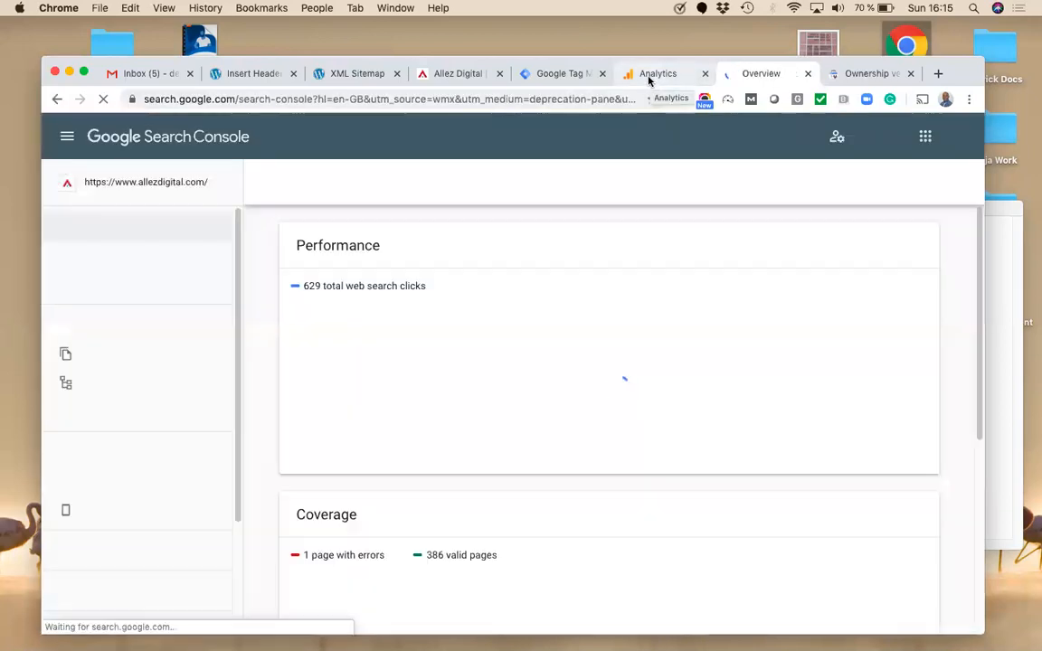
{"action": "left_click", "coordinate": [650, 78]}
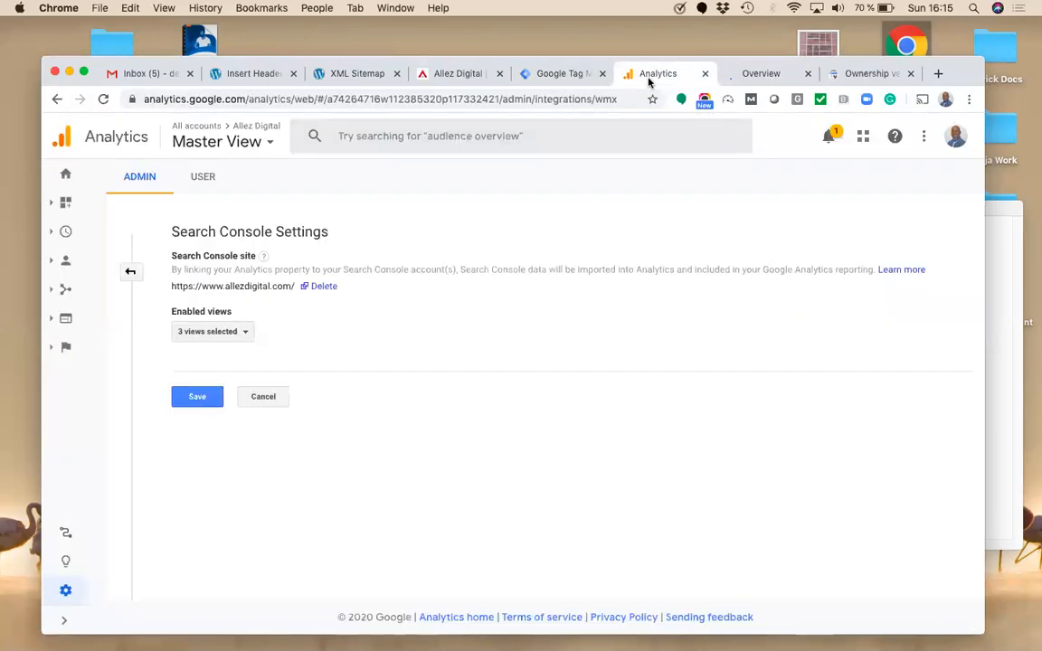
{"action": "left_click", "coordinate": [190, 98]}
{"action": "key", "text": "Return"}
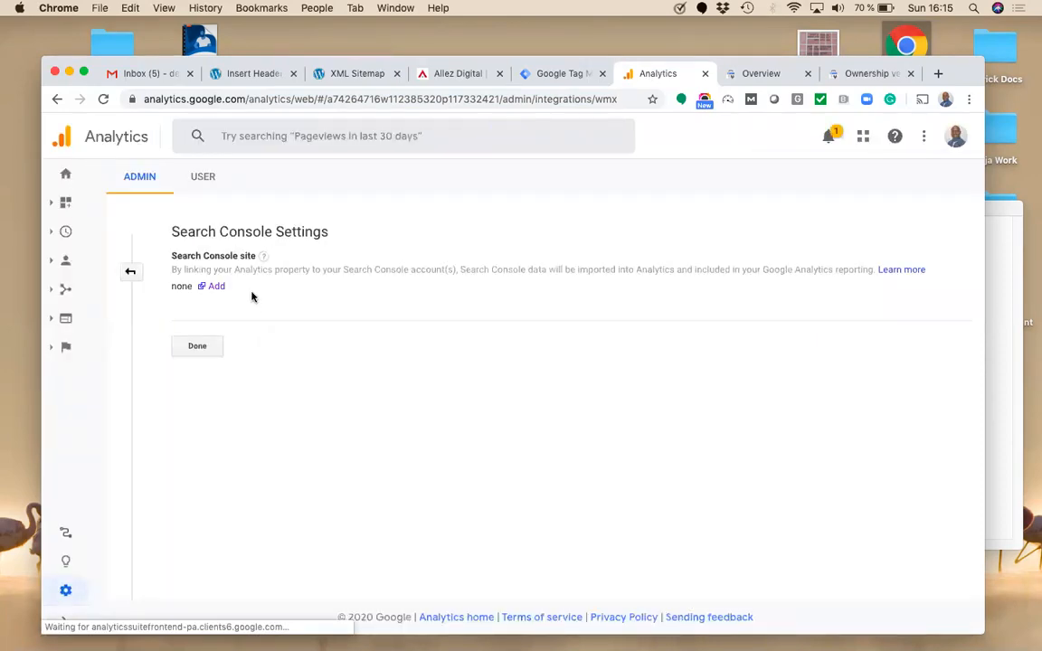
{"action": "left_click", "coordinate": [216, 286]}
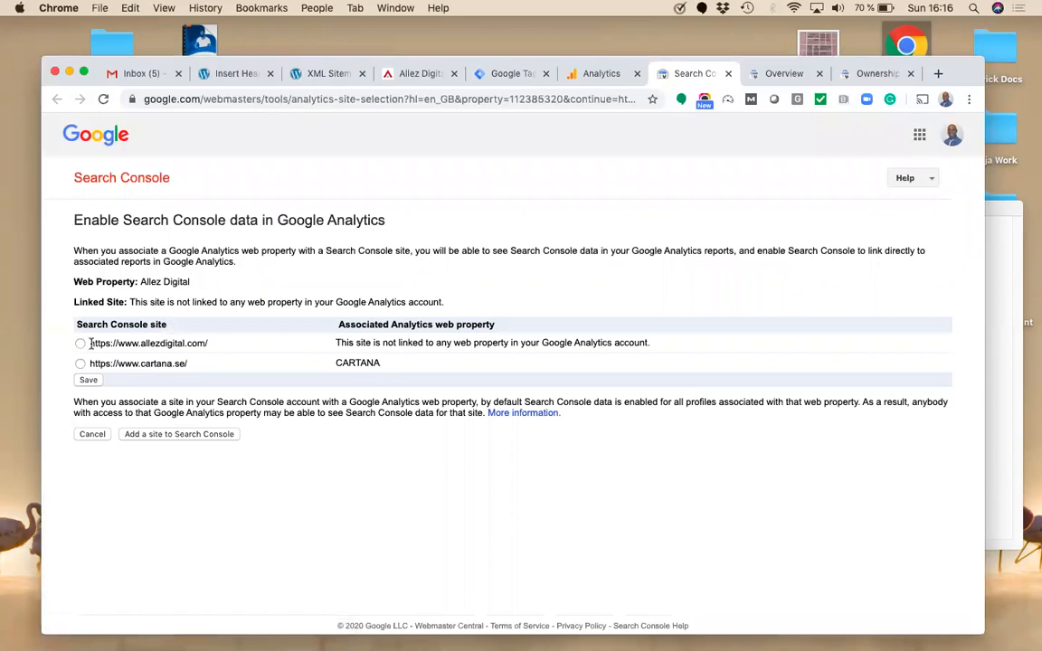
{"action": "left_click", "coordinate": [80, 344]}
{"action": "left_click", "coordinate": [88, 381]}
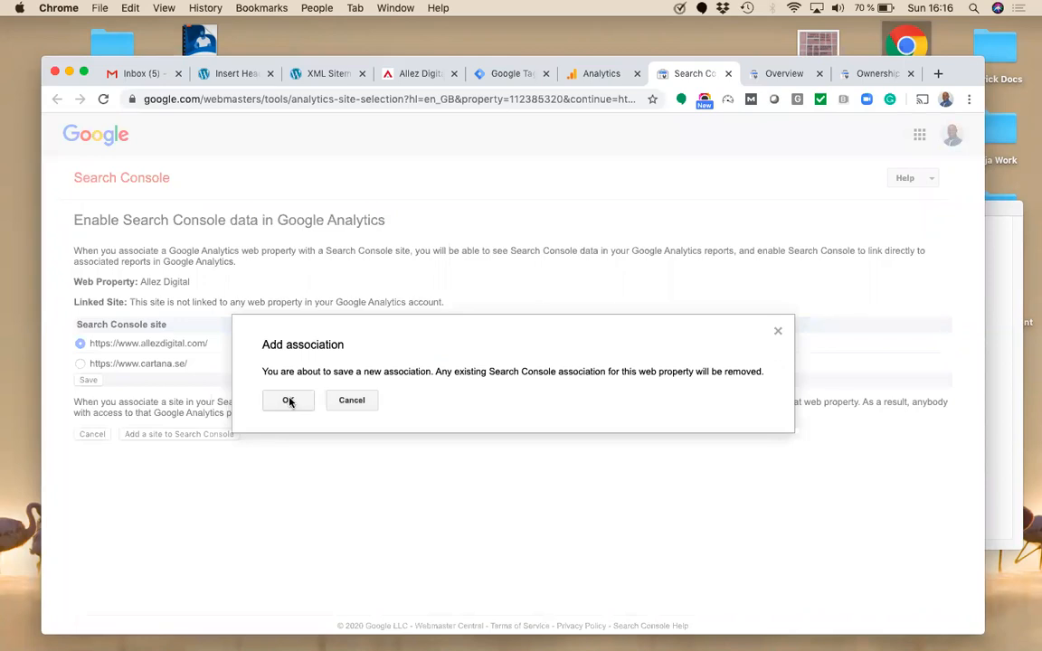
{"action": "left_click", "coordinate": [288, 401]}
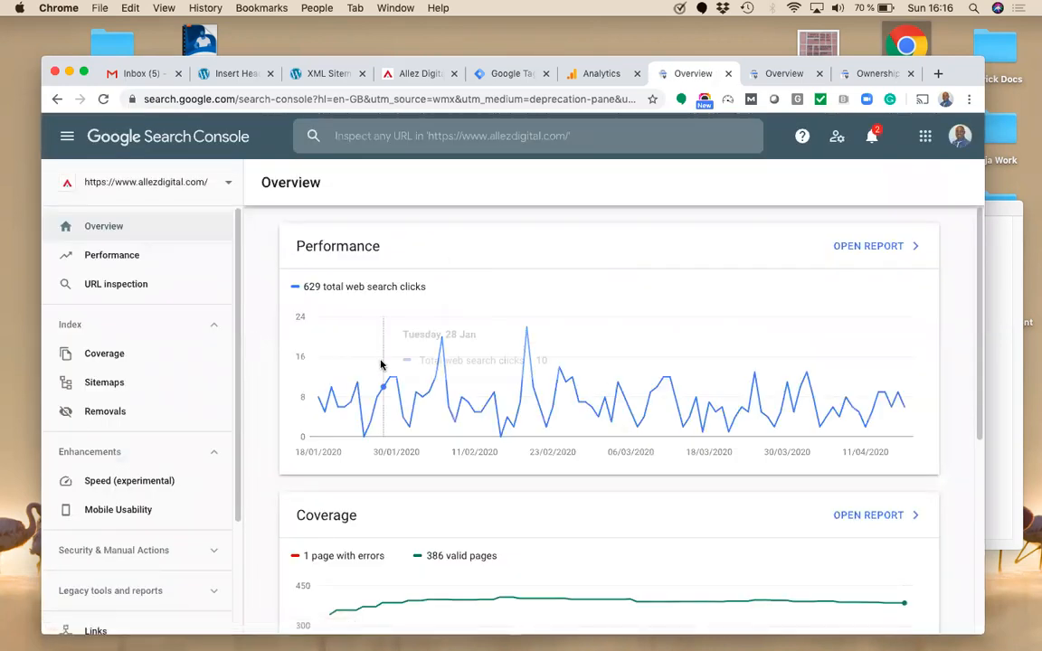
Step: Review the Performance report (629 clicks, 307K impressions) and confirm the Analytics link shows three enabled views
{"action": "left_click", "coordinate": [128, 260]}
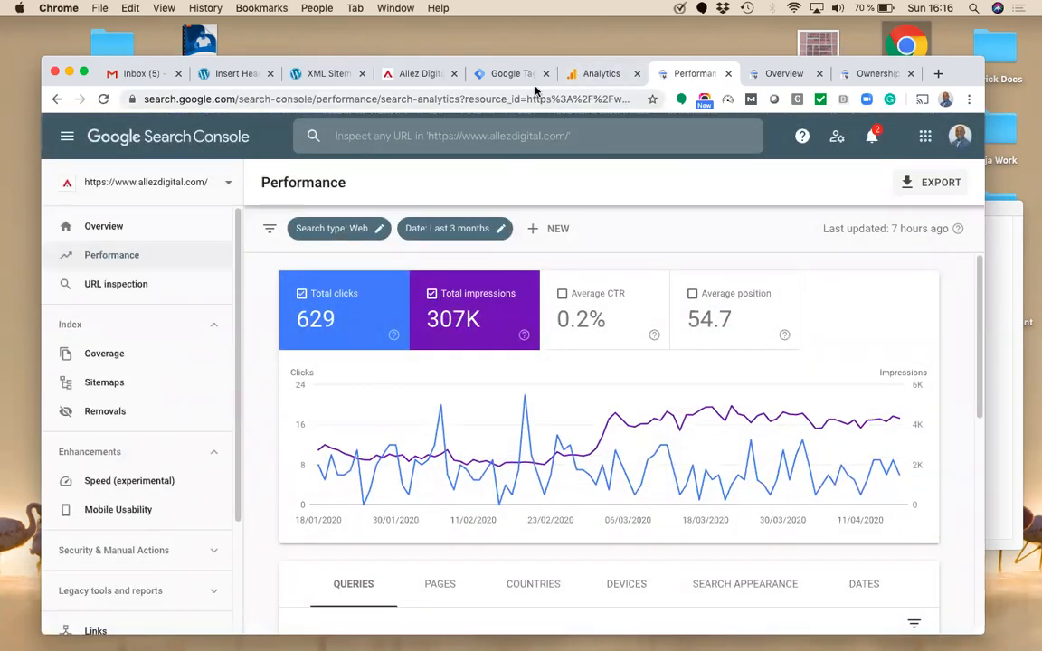
{"action": "left_click", "coordinate": [597, 74]}
{"action": "left_click", "coordinate": [317, 107]}
{"action": "key", "text": "Return"}
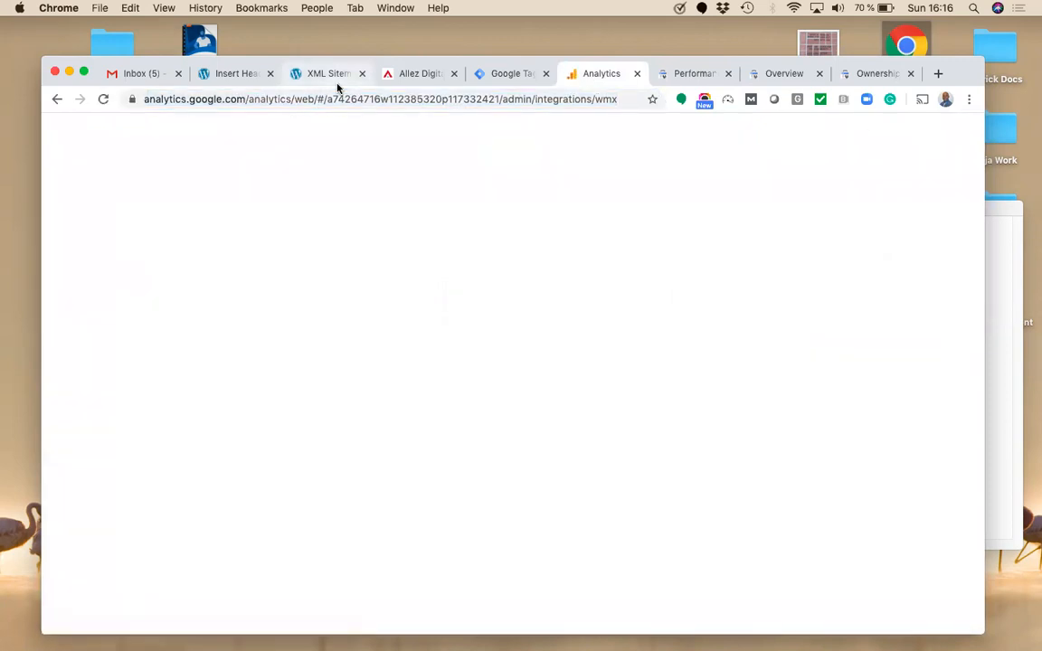
{"action": "left_click", "coordinate": [234, 339]}
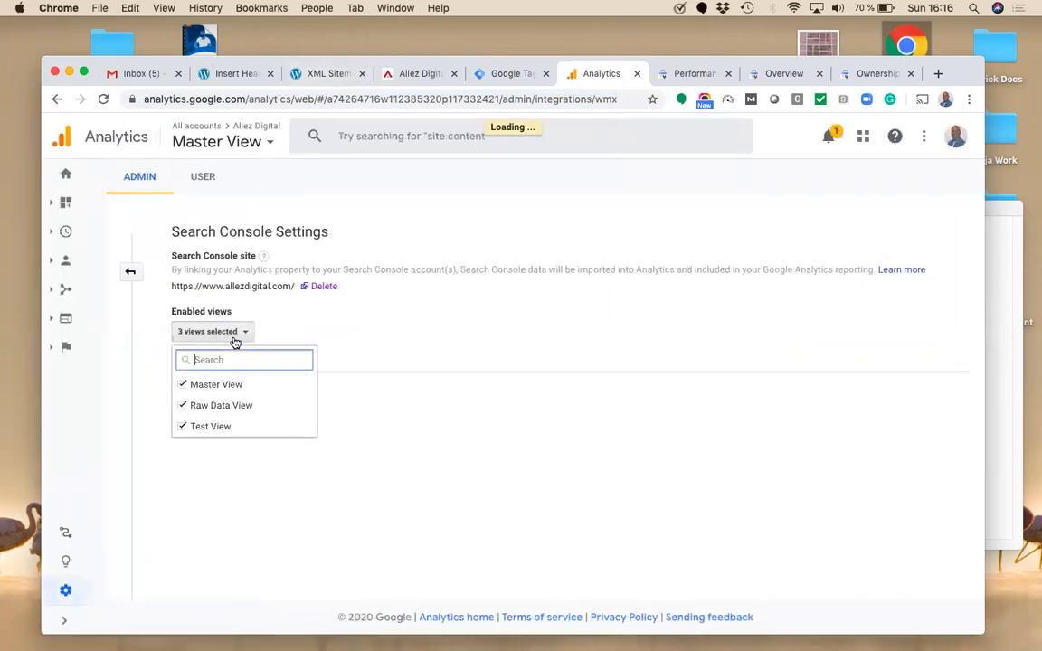
{"action": "left_click", "coordinate": [360, 327]}
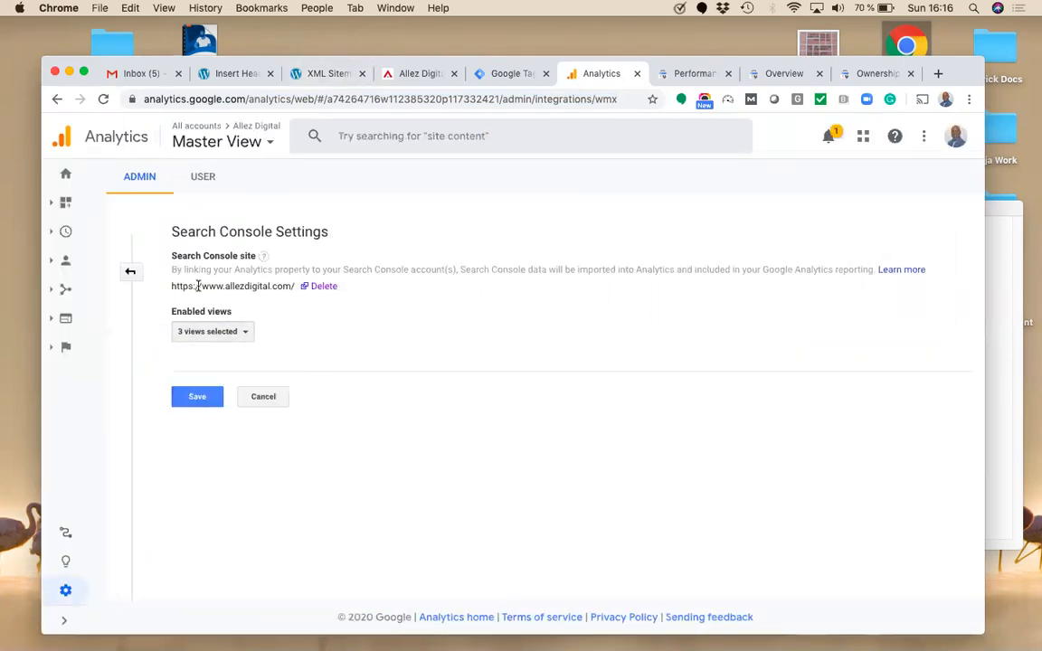
{"action": "left_click", "coordinate": [692, 74]}
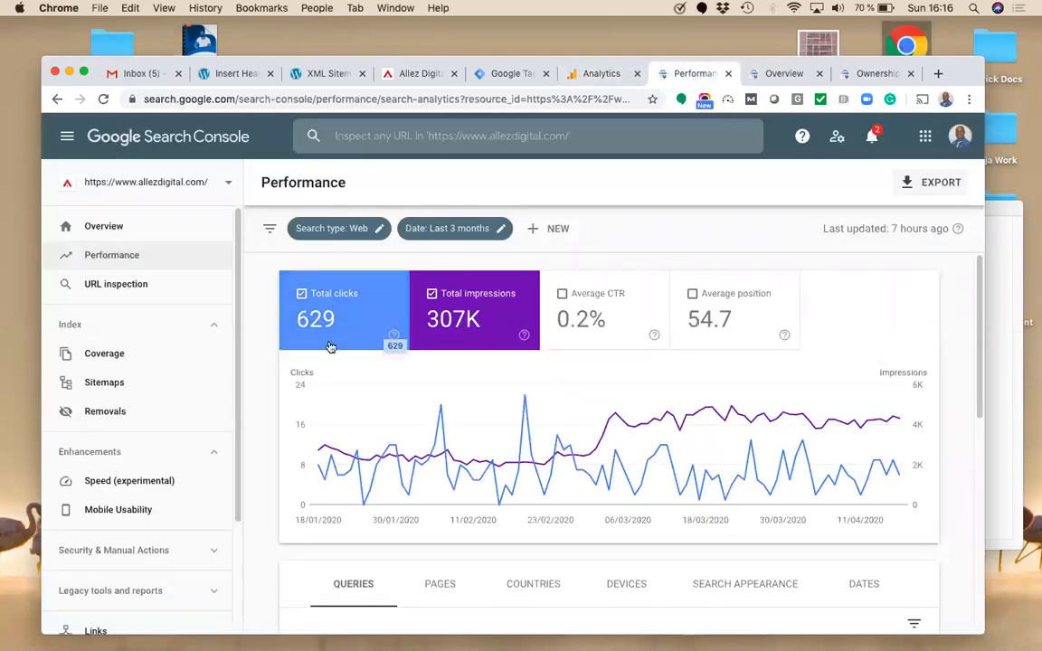
Step: Copy 'sitemap.xml' from the XML sitemap page's address
{"action": "left_click", "coordinate": [119, 389]}
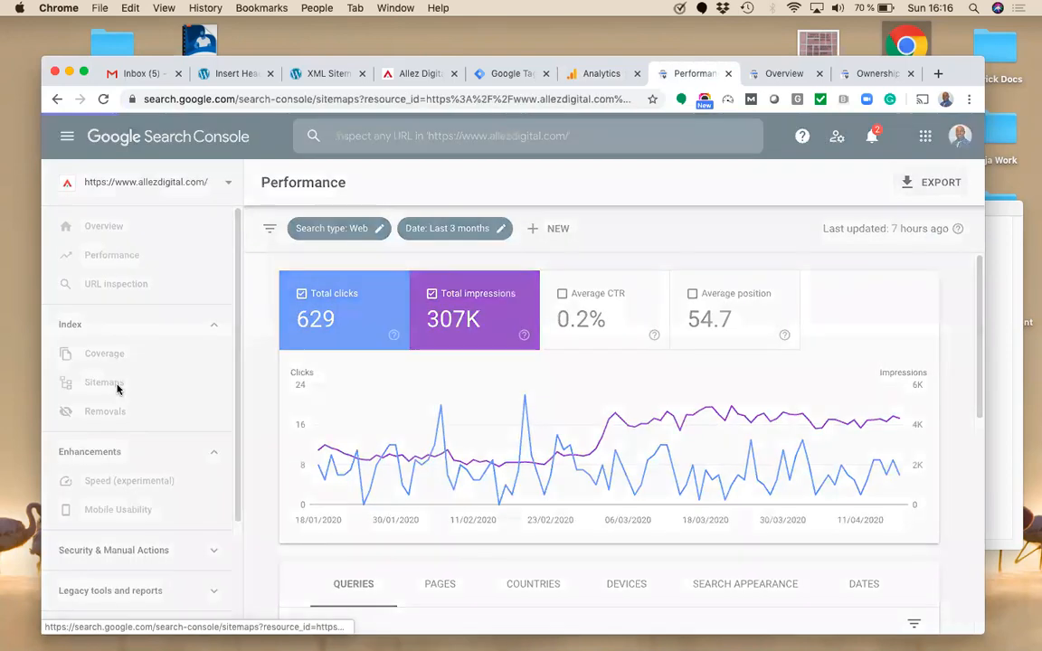
{"action": "left_click", "coordinate": [329, 74]}
{"action": "left_click_drag", "start_coordinate": [304, 99], "coordinate": [222, 100]}
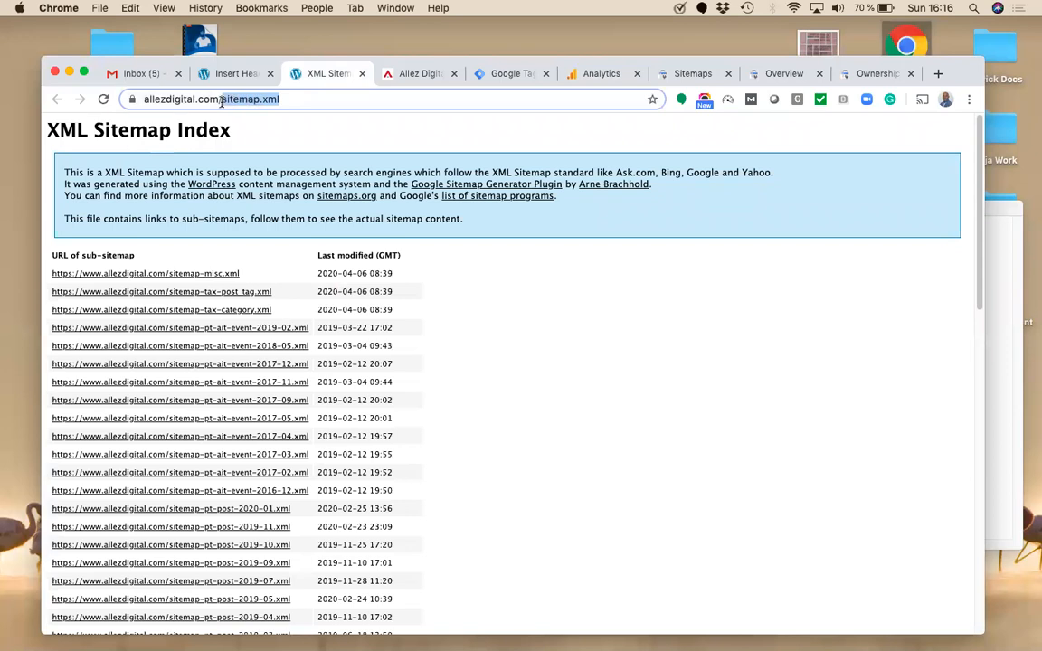
{"action": "key", "text": "super+c"}
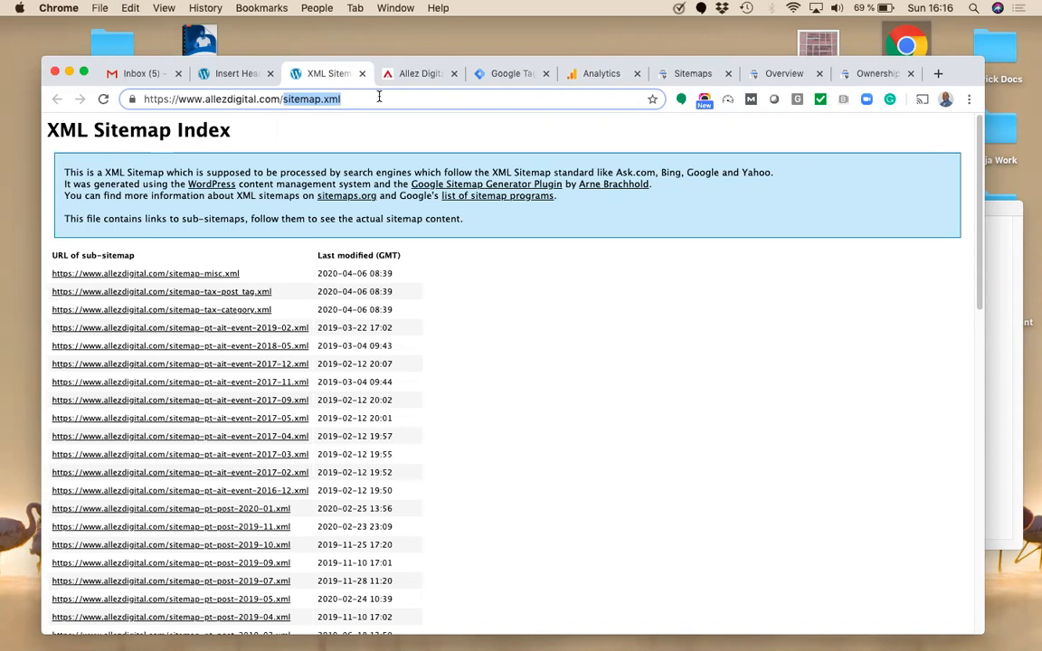
{"action": "left_click", "coordinate": [995, 248]}
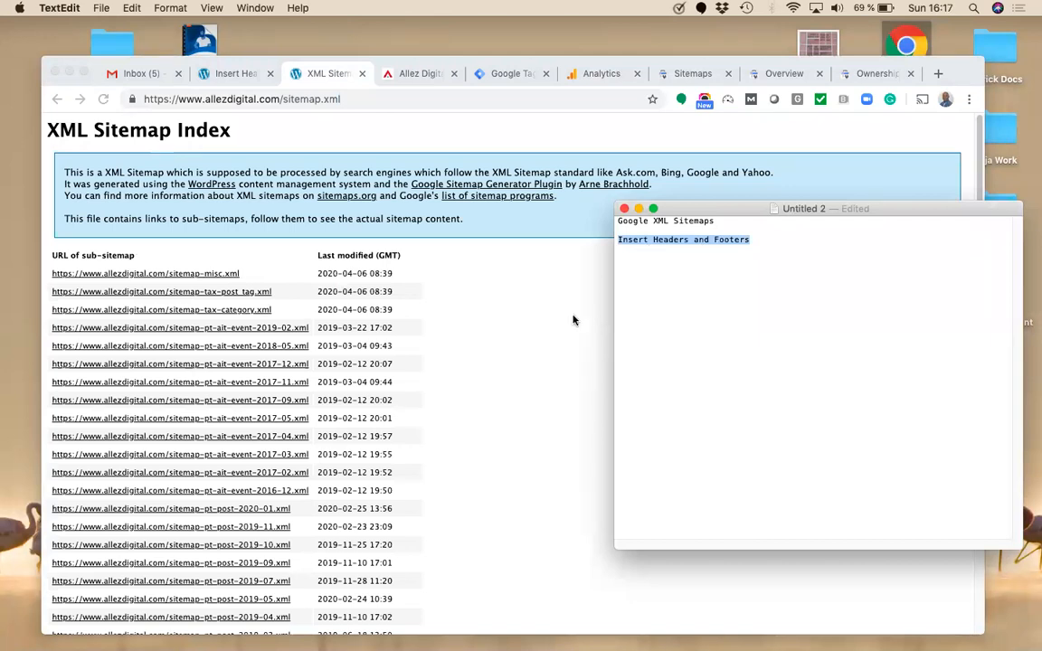
{"action": "left_click", "coordinate": [368, 99]}
{"action": "left_click_drag", "start_coordinate": [343, 100], "coordinate": [144, 102]}
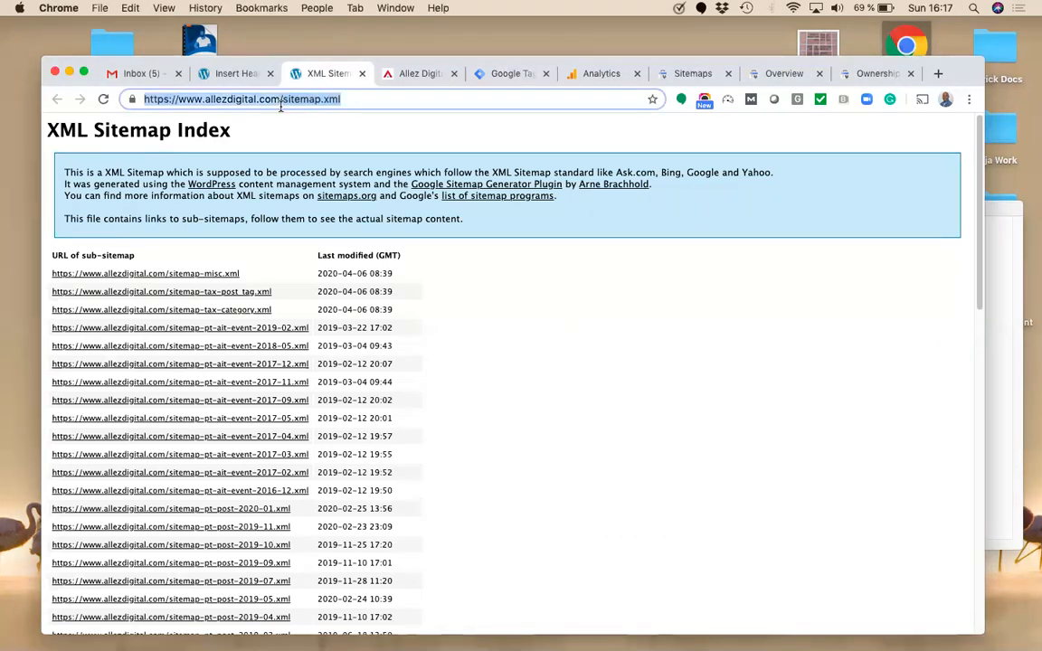
{"action": "left_click_drag", "start_coordinate": [283, 106], "coordinate": [282, 104]}
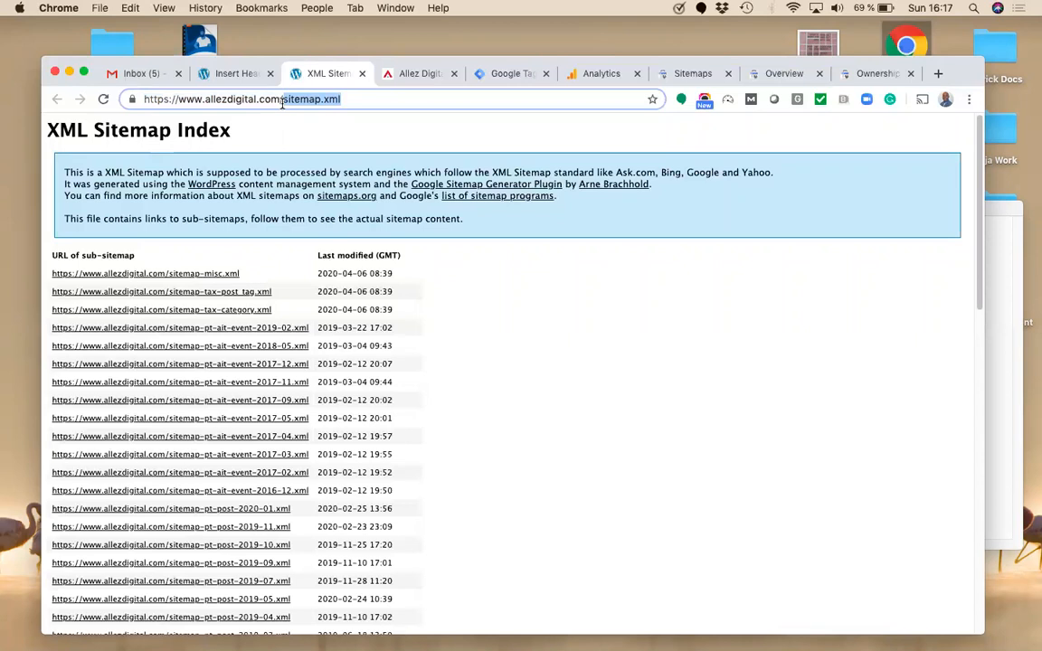
{"action": "left_click", "coordinate": [520, 342]}
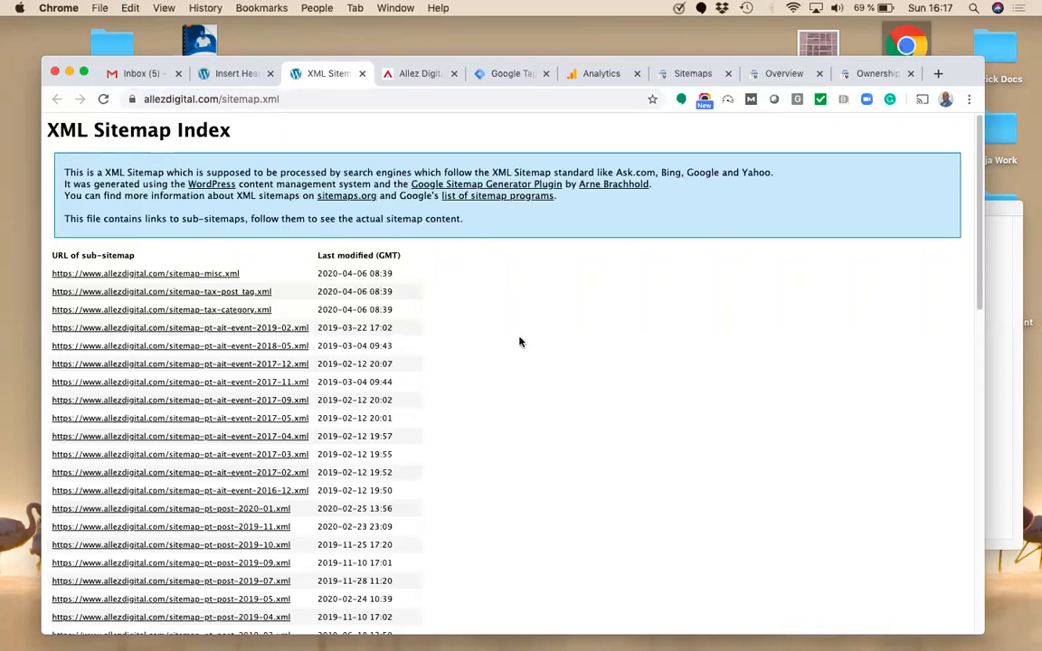
Step: Paste sitemap.xml into Add a new sitemap in the Sitemaps report, then view the allezdigital.com website
{"action": "left_click", "coordinate": [862, 76]}
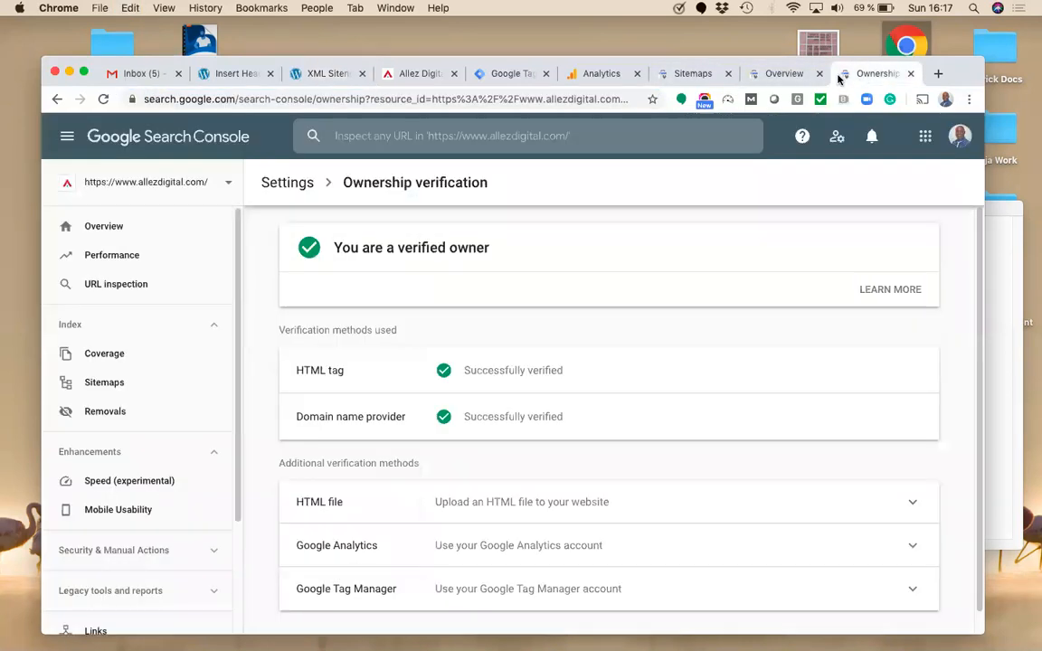
{"action": "left_click", "coordinate": [775, 74]}
{"action": "left_click", "coordinate": [696, 75]}
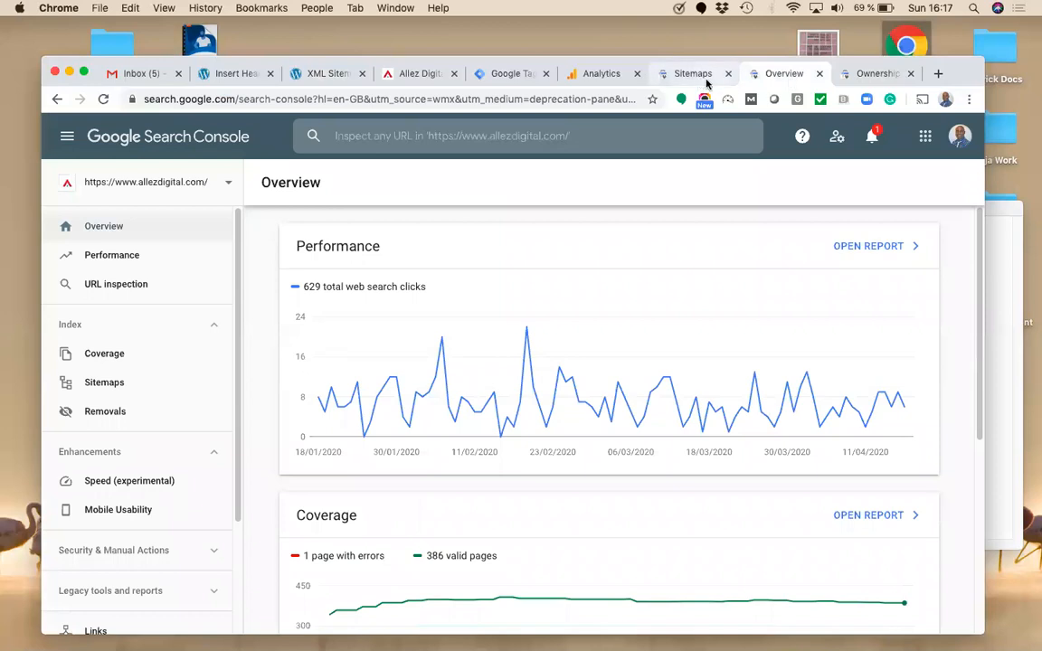
{"action": "key", "text": "super+v"}
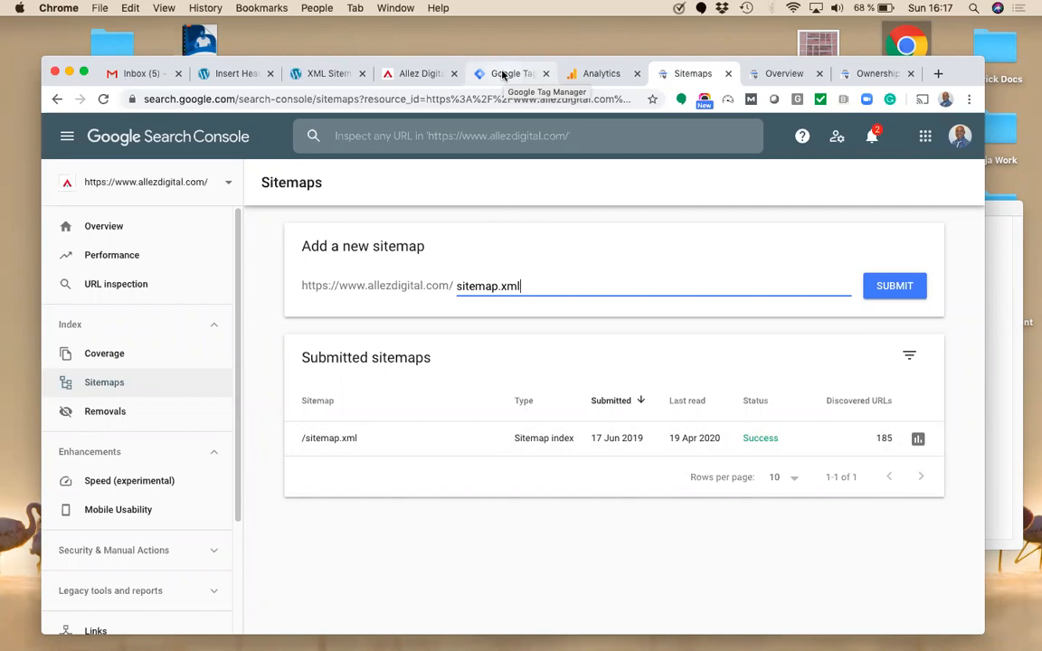
{"action": "left_click", "coordinate": [403, 76]}
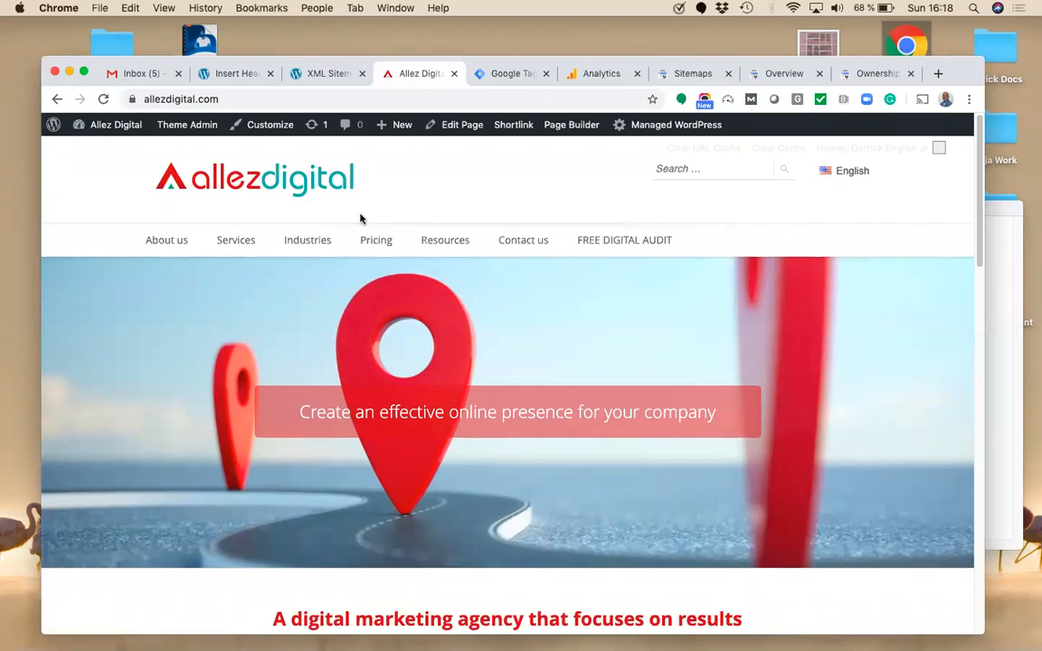
Step: View the Analytics Search Console Landing Pages report (12–18 Apr 2020: 25,946 impressions, 44 clicks), then return to Tag Manager
{"action": "left_click", "coordinate": [603, 73]}
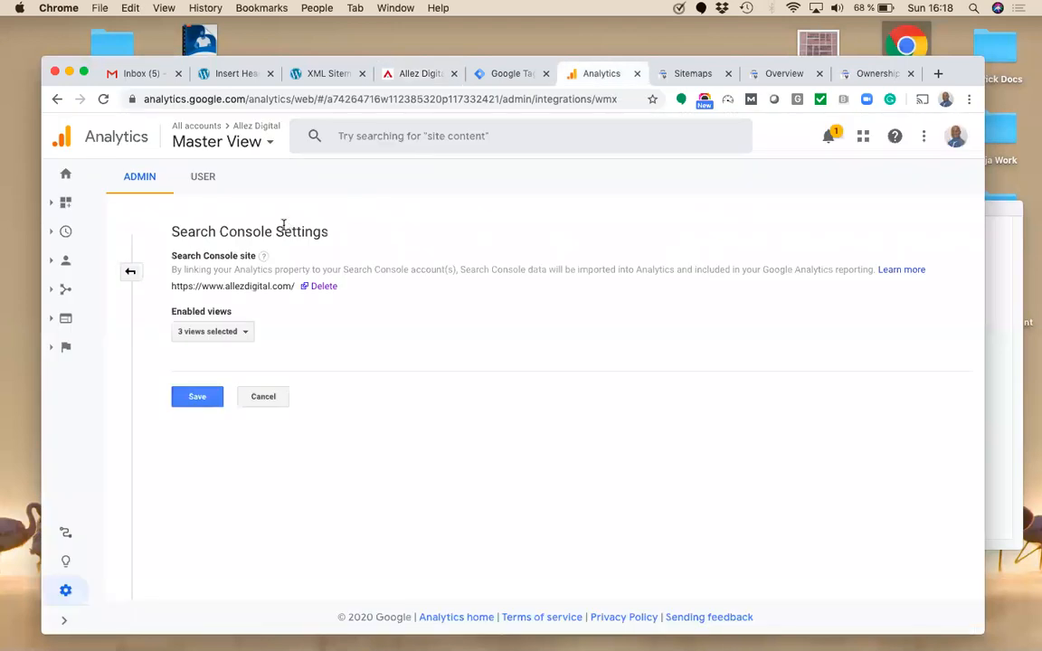
{"action": "left_click", "coordinate": [66, 173]}
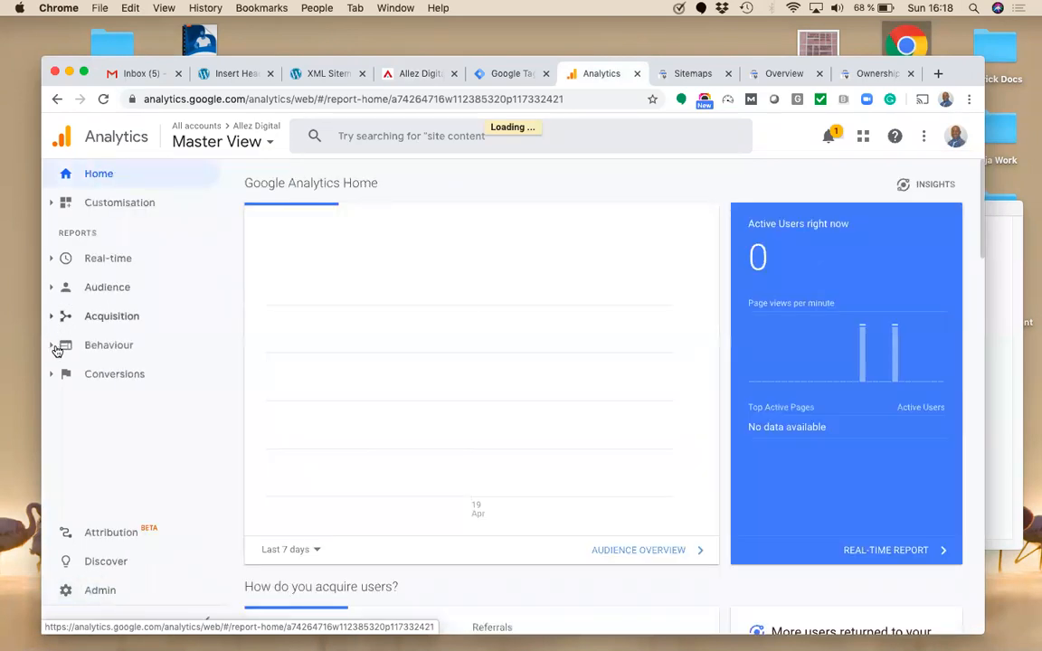
{"action": "left_click", "coordinate": [53, 317]}
{"action": "left_click", "coordinate": [85, 410]}
{"action": "left_click", "coordinate": [136, 436]}
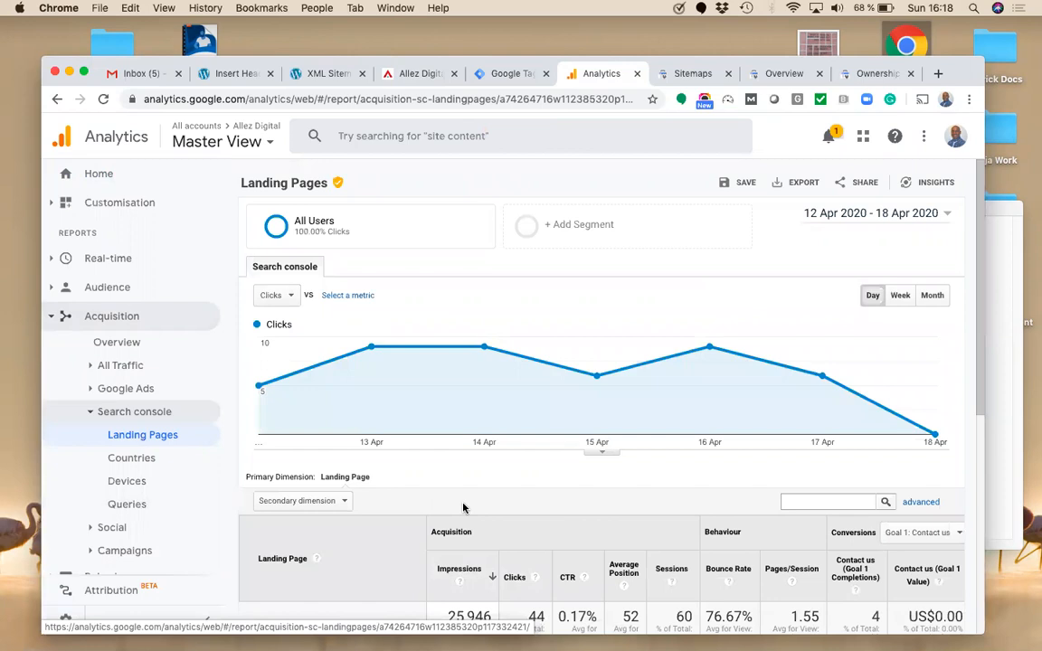
{"action": "left_click", "coordinate": [511, 76]}
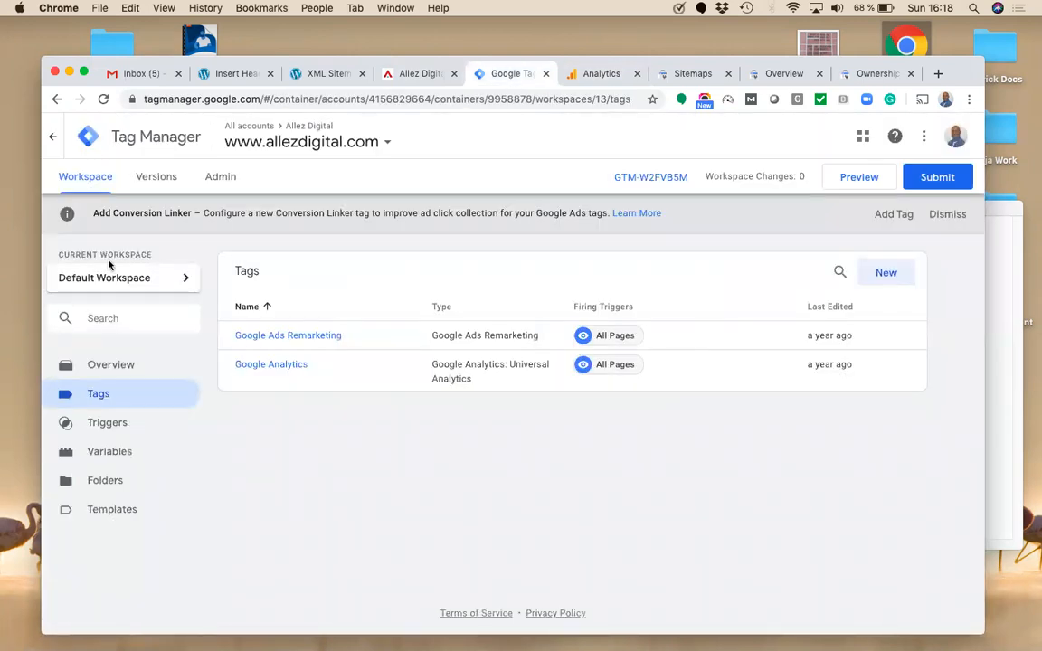
{"action": "left_click", "coordinate": [53, 135]}
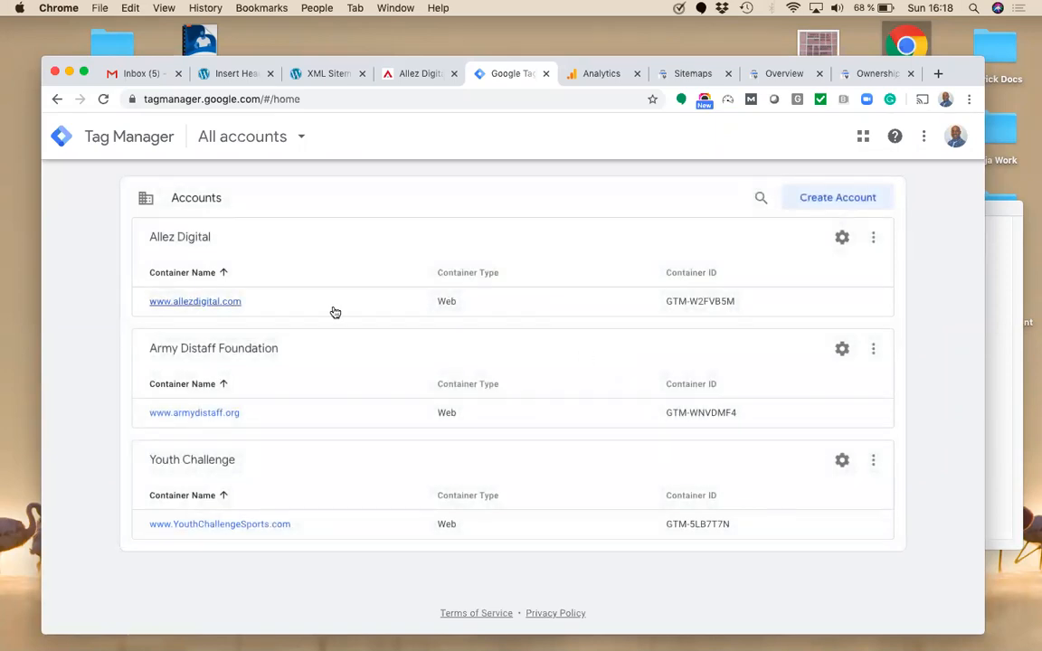
{"action": "left_click", "coordinate": [215, 303]}
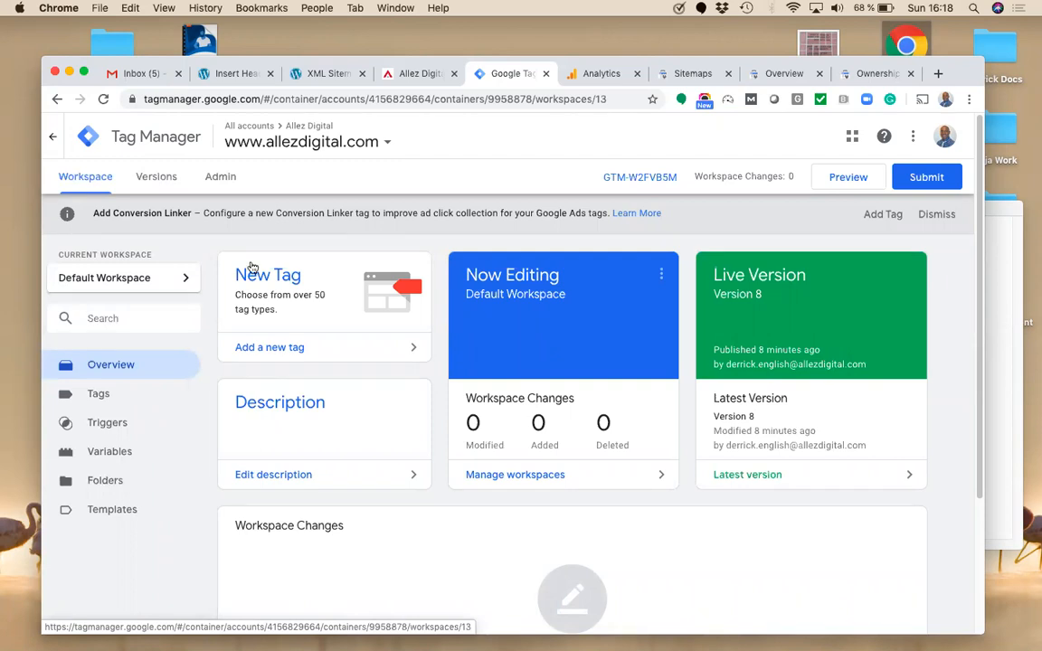
{"action": "left_click", "coordinate": [101, 401]}
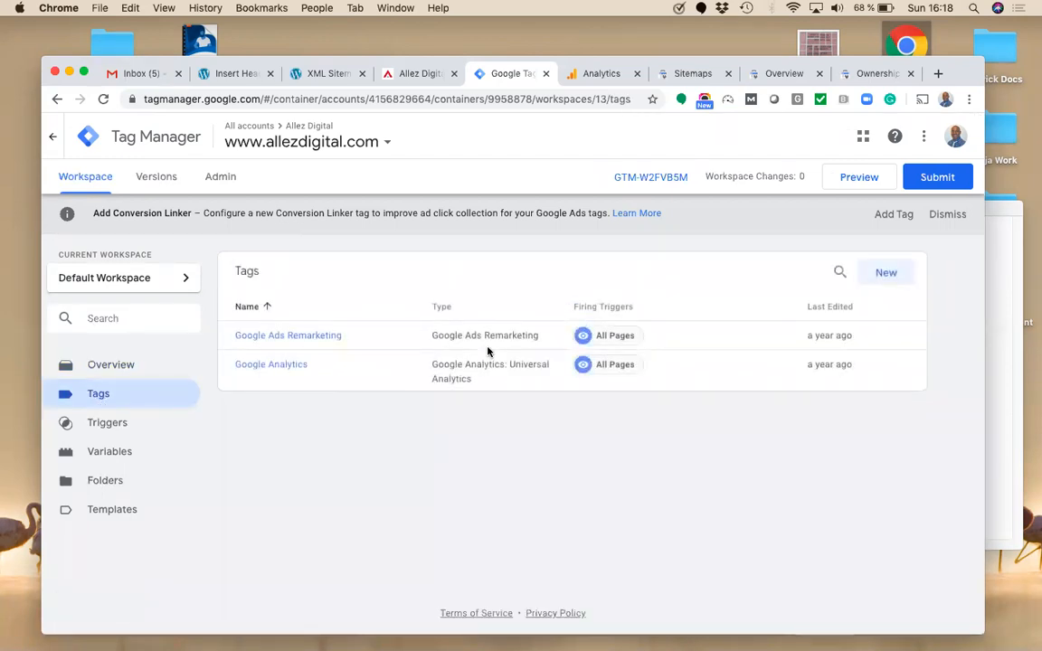